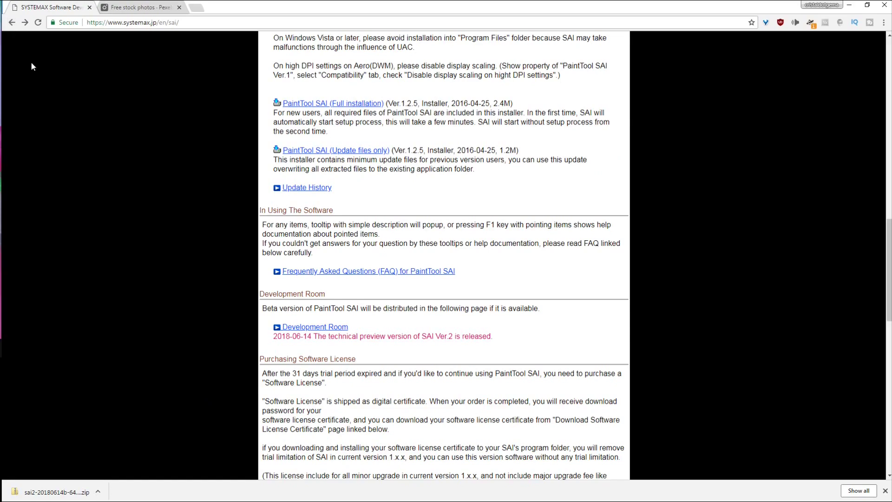
# - Review the SAI Ver.1 licence purchase page and agree to the software licence agreement
pyautogui.scroll(-7, 238, 226)
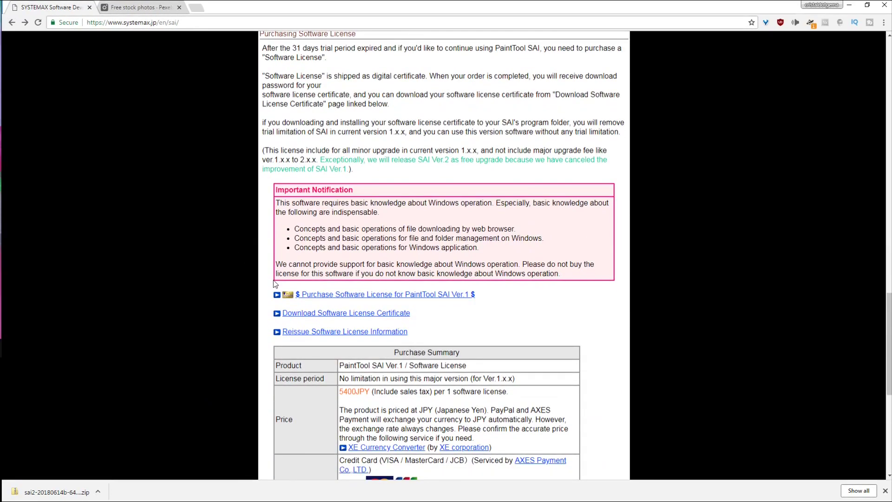
pyautogui.click(358, 296)
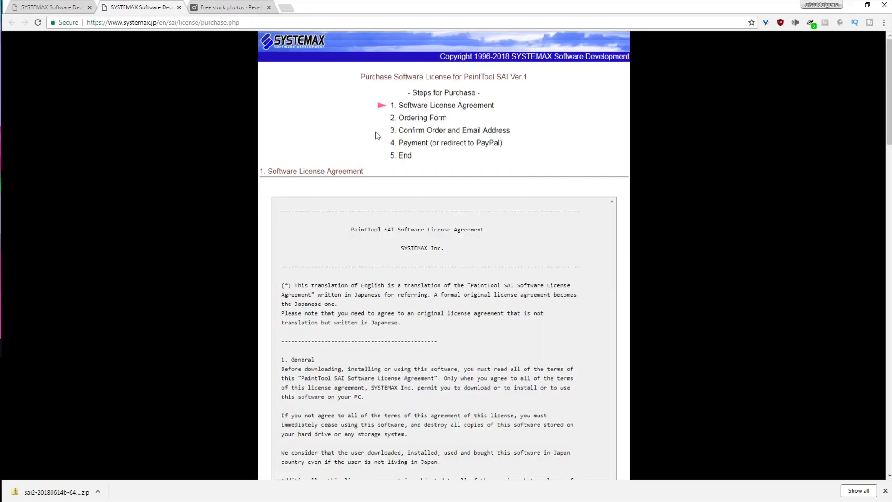
pyautogui.scroll(-15, 385, 295)
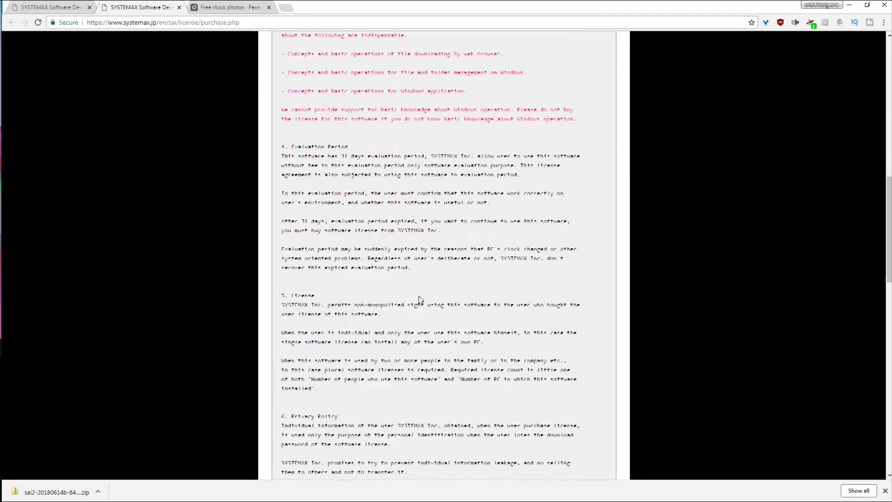
pyautogui.scroll(-10, 545, 389)
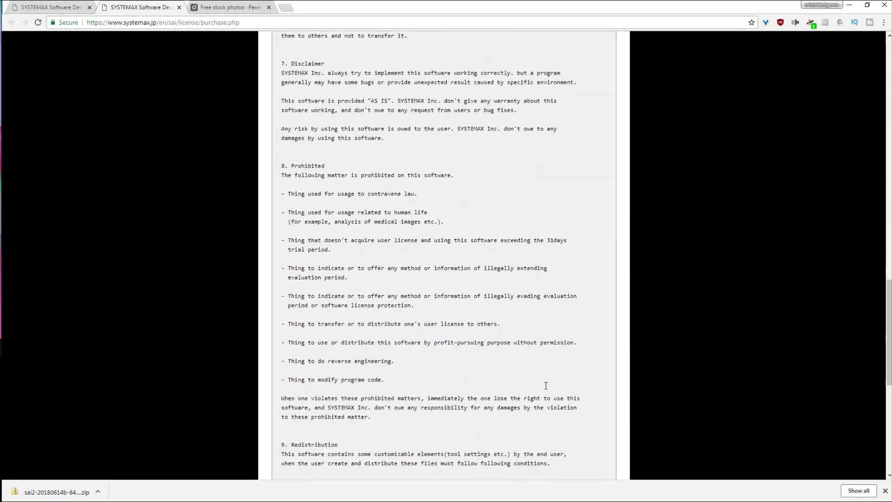
pyautogui.scroll(-3, 545, 389)
pyautogui.click(432, 365)
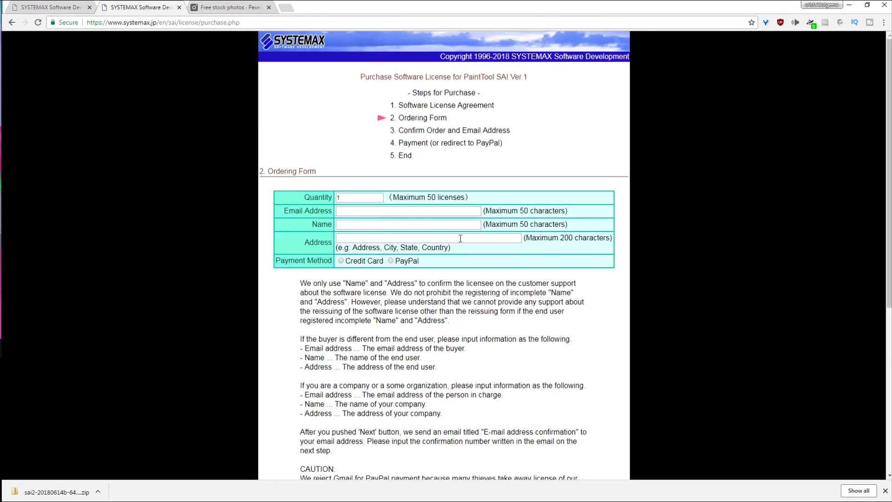
pyautogui.scroll(-6, 369, 261)
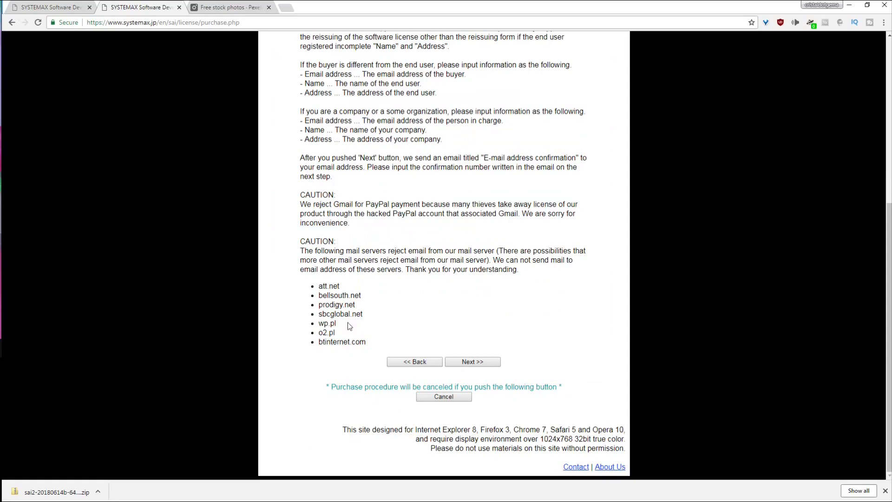
pyautogui.scroll(6, 424, 334)
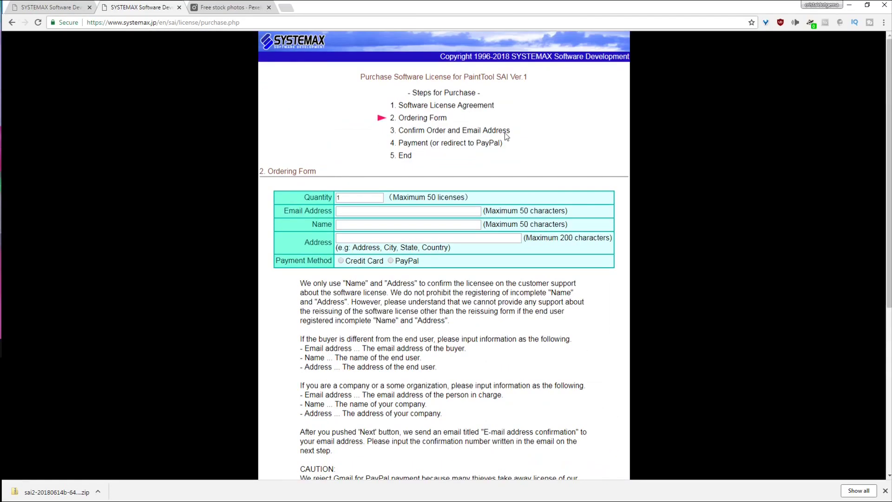
pyautogui.click(180, 7)
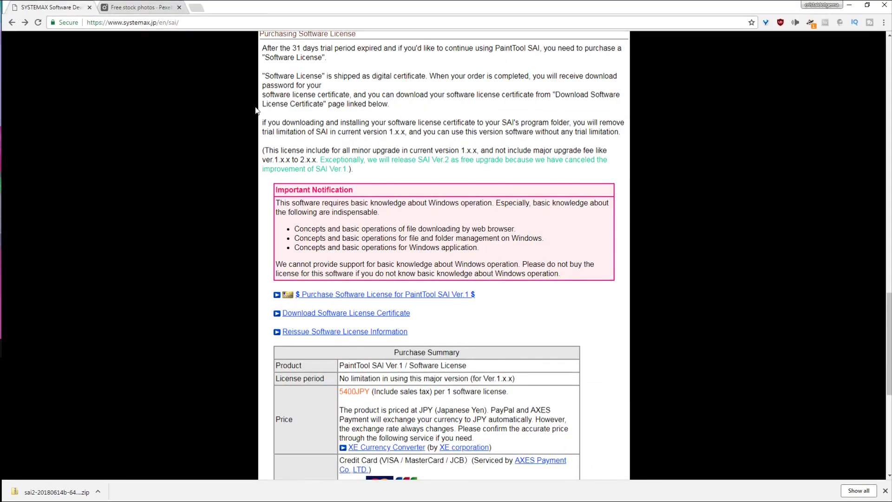
# - Enter the ordering e-mail address on the licence-information reissue form, then close that tab
pyautogui.scroll(-1, 246, 197)
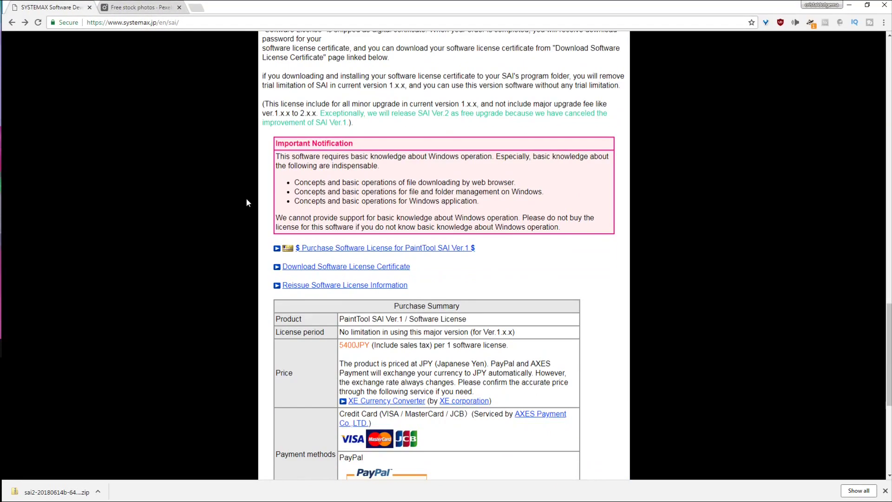
pyautogui.click(290, 288)
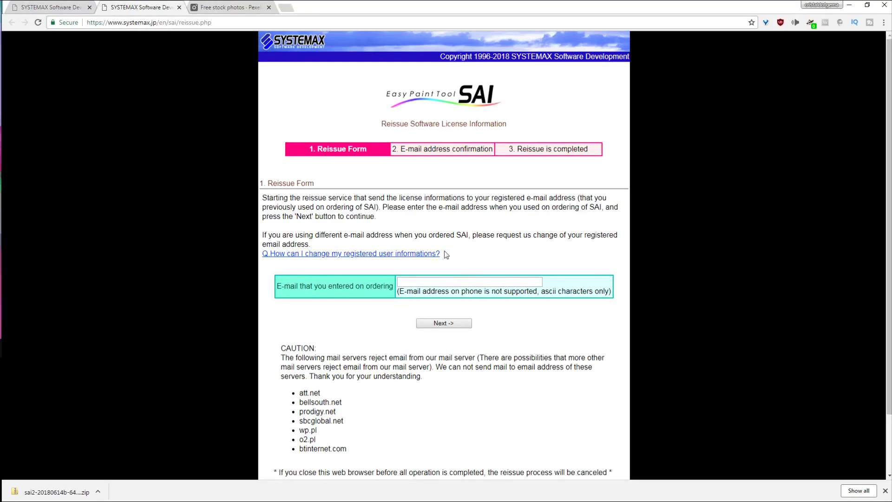
pyautogui.click(456, 279)
pyautogui.write('blahbla')
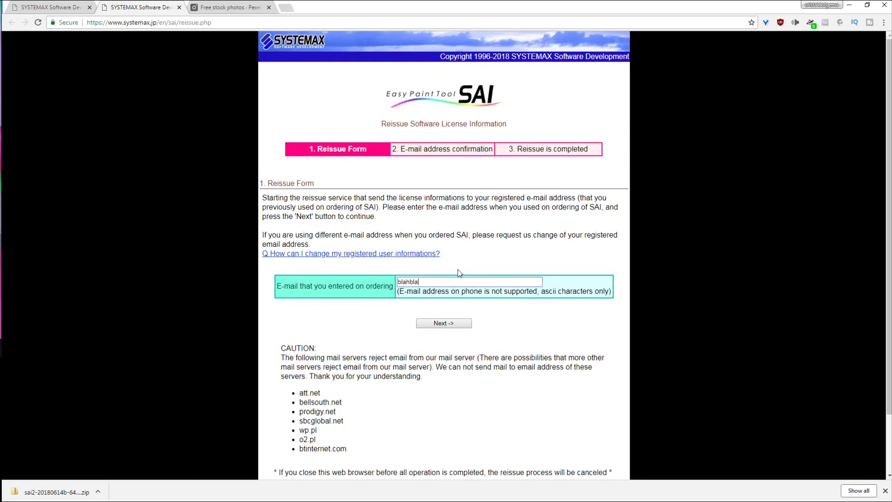
pyautogui.write('h@randommail.comha')
pyautogui.press('BackSpace')
pyautogui.click(459, 314)
pyautogui.scroll(-2, 565, 163)
pyautogui.scroll(2, 464, 140)
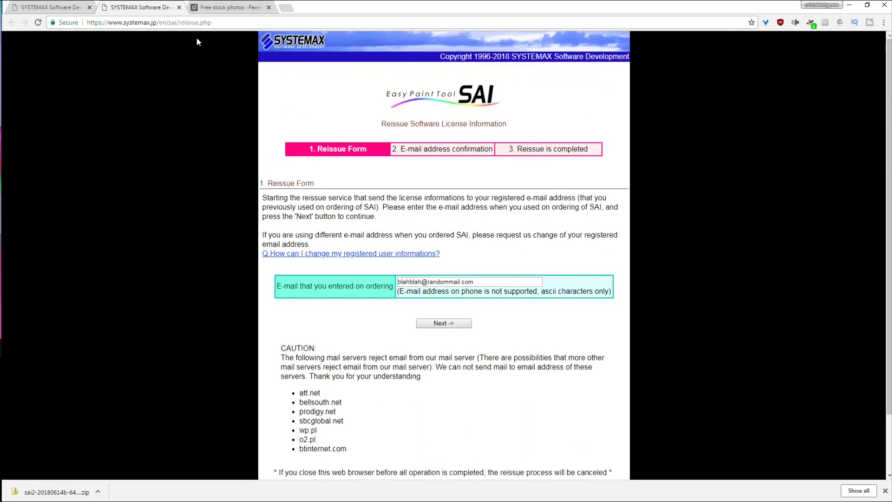
pyautogui.click(179, 7)
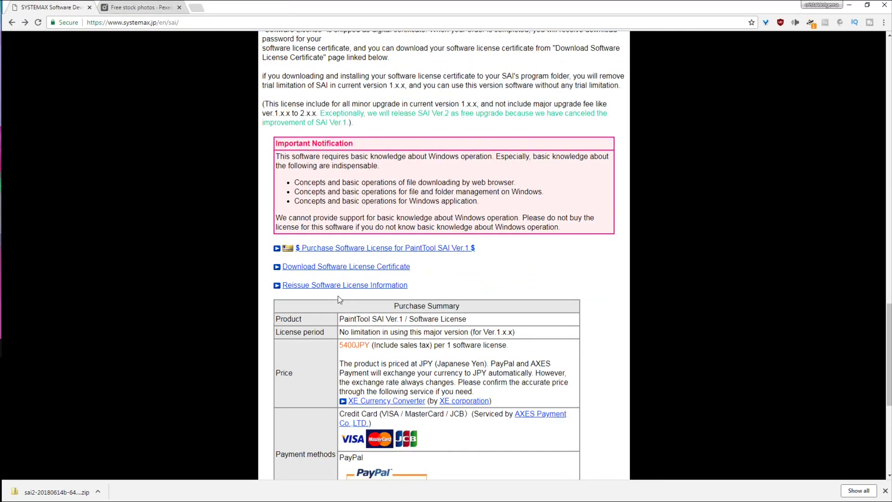
# - On the certificate download page, enter the order number and the download password
pyautogui.click(341, 265)
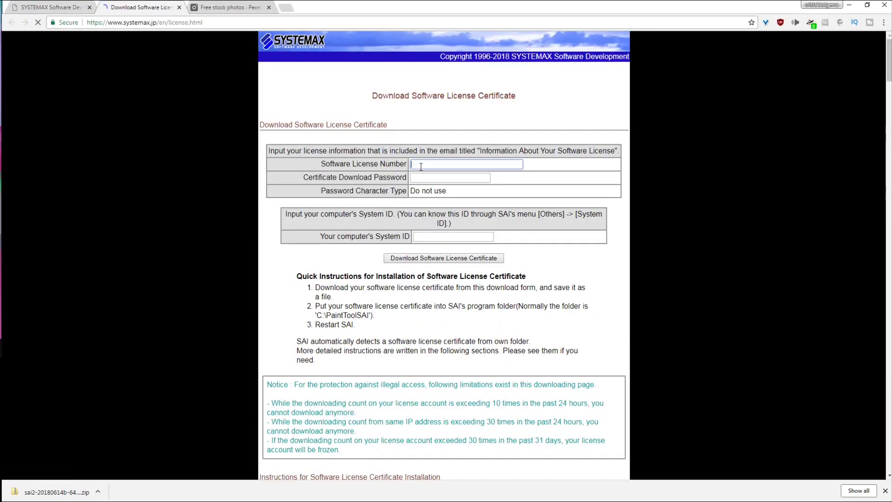
pyautogui.write('randomnumbers')
pyautogui.click(428, 176)
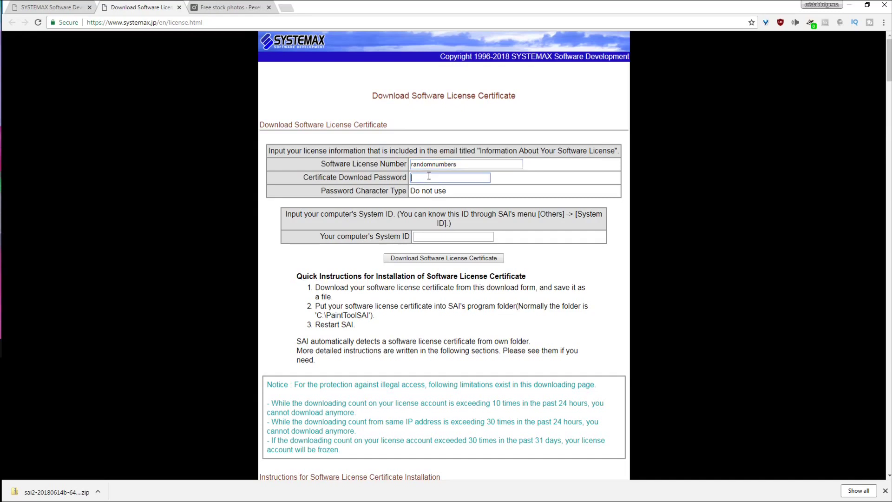
pyautogui.write('randompassword')
pyautogui.click(451, 237)
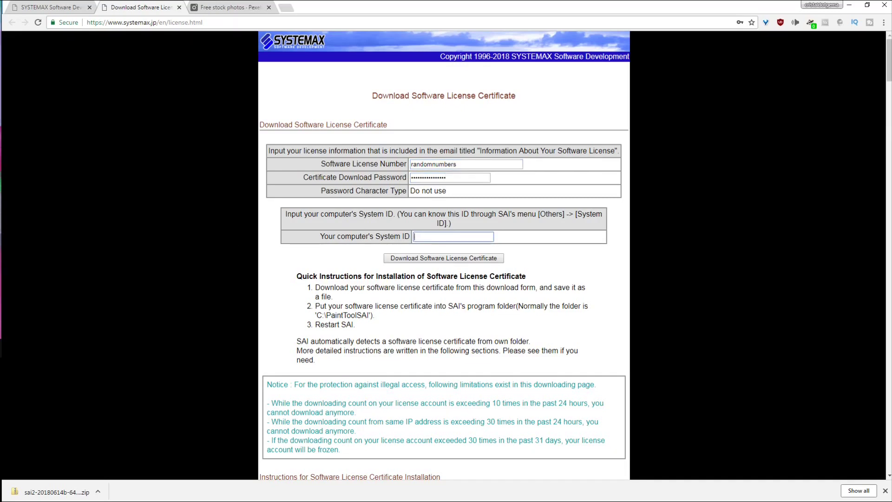
# - Copy the computer's System ID from SAI's Help > System ID dialog
pyautogui.hotkey('alt', 'Tab')
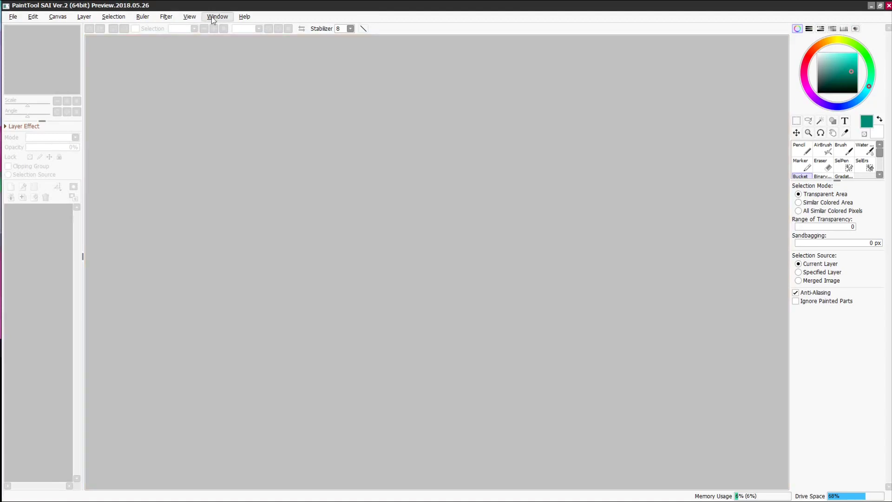
pyautogui.click(215, 17)
pyautogui.moveTo(244, 21)
pyautogui.click(256, 55)
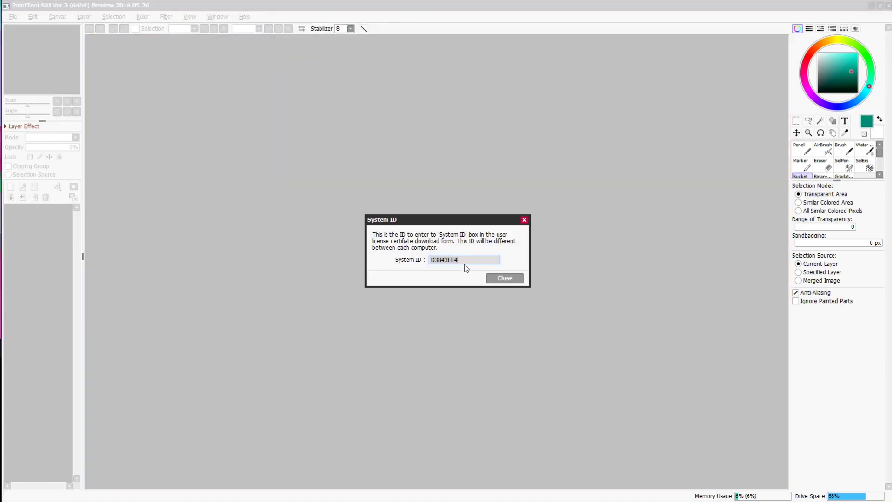
pyautogui.moveTo(464, 264); pyautogui.dragTo(430, 261)
pyautogui.rightClick(432, 262)
pyautogui.click(450, 296)
pyautogui.click(504, 278)
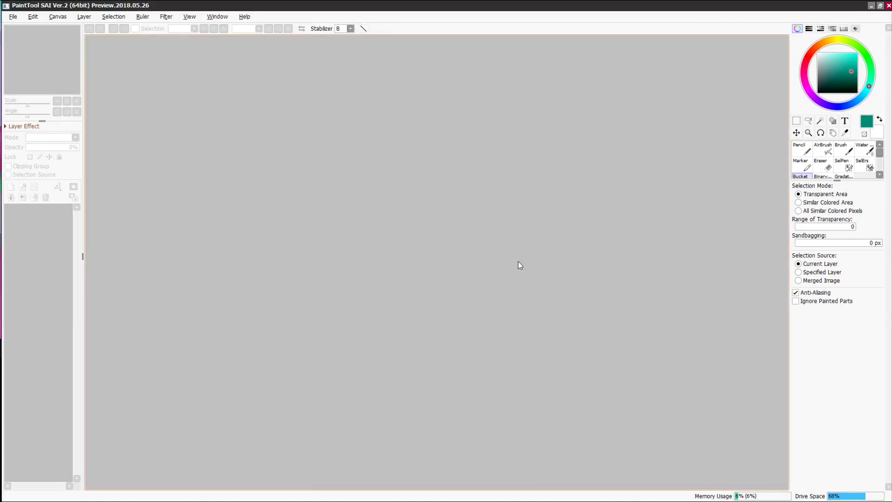
# - Paste the System ID into the download form, then close the certificate download tab
pyautogui.click(872, 6)
pyautogui.rightClick(478, 240)
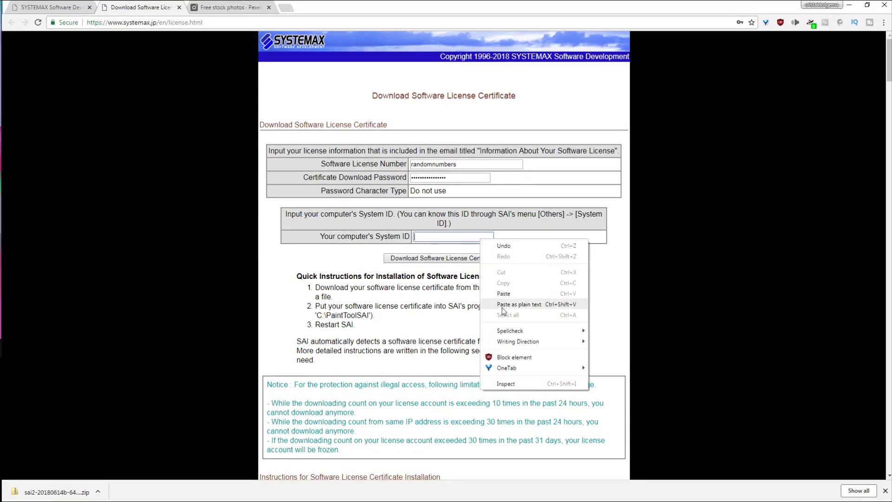
pyautogui.click(495, 293)
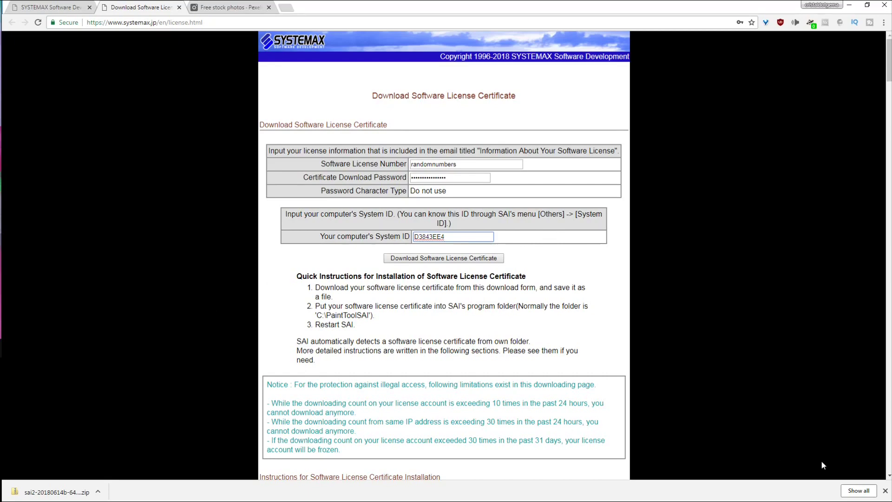
pyautogui.click(885, 491)
pyautogui.hotkey('ctrl', 'w')
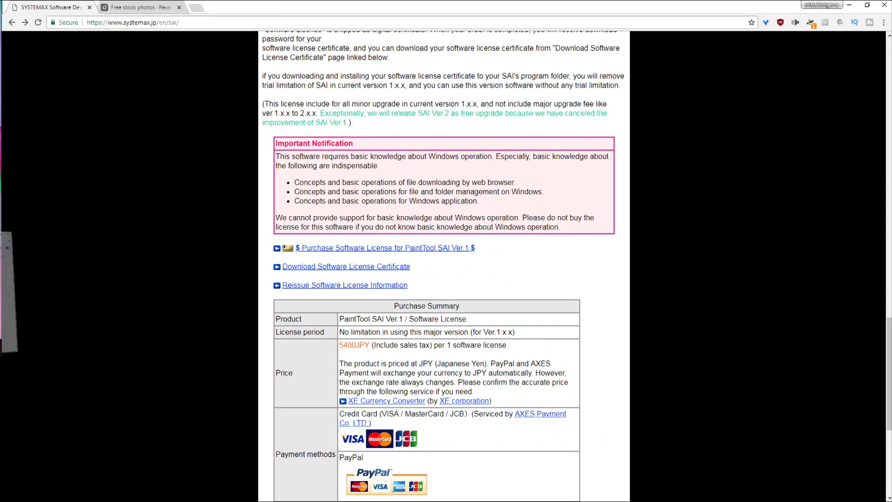
pyautogui.click(7, 293)
pyautogui.click(426, 289)
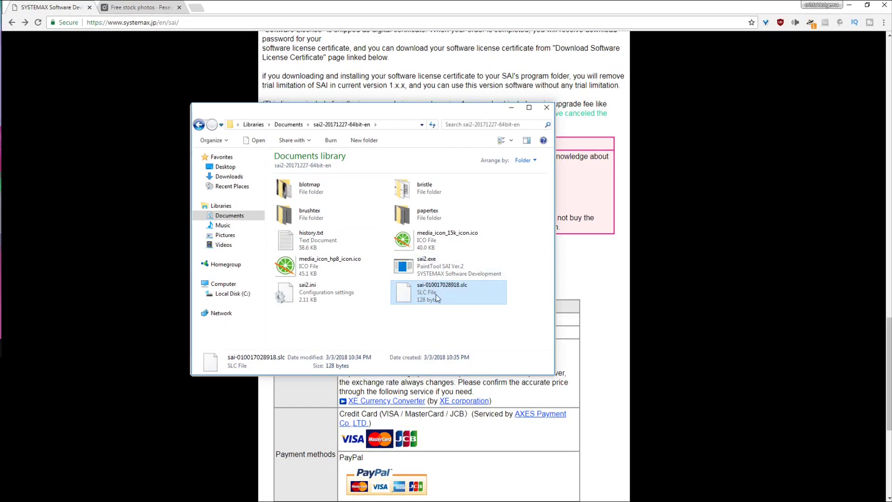
pyautogui.click(512, 111)
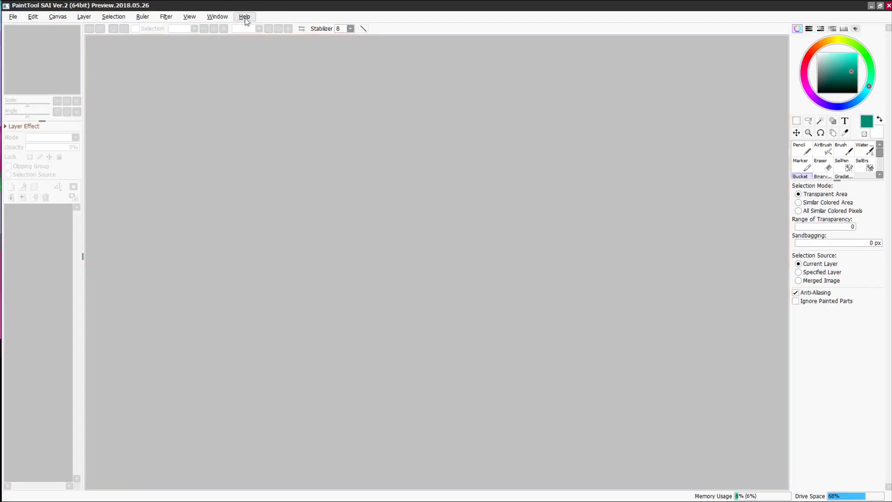
pyautogui.click(244, 17)
pyautogui.moveTo(224, 20)
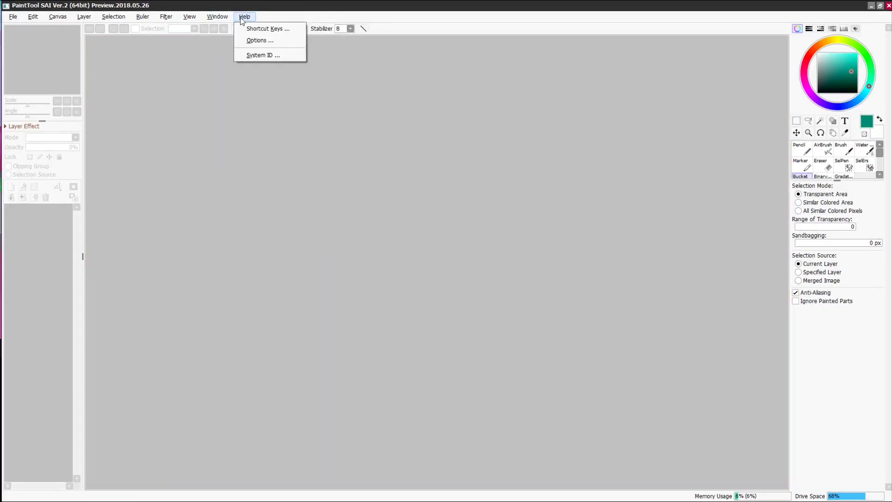
pyautogui.click(257, 52)
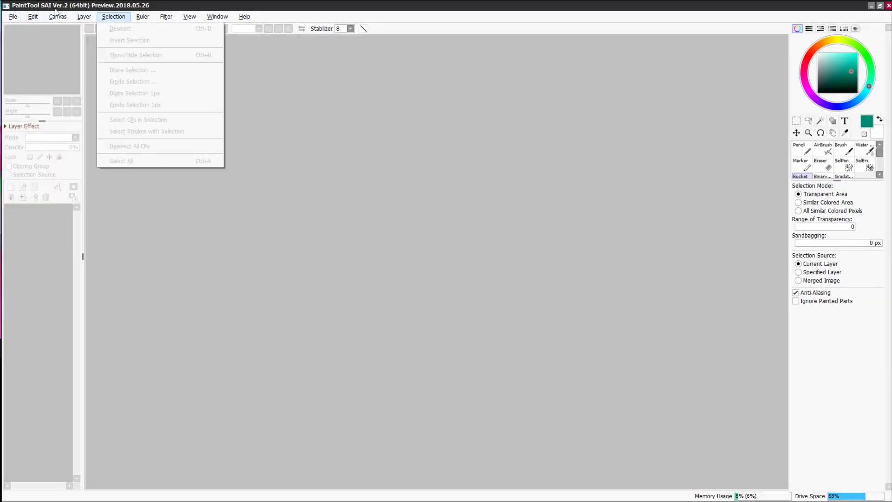
# - Look through SAI's menu commands, then close the open menu
pyautogui.click(109, 16)
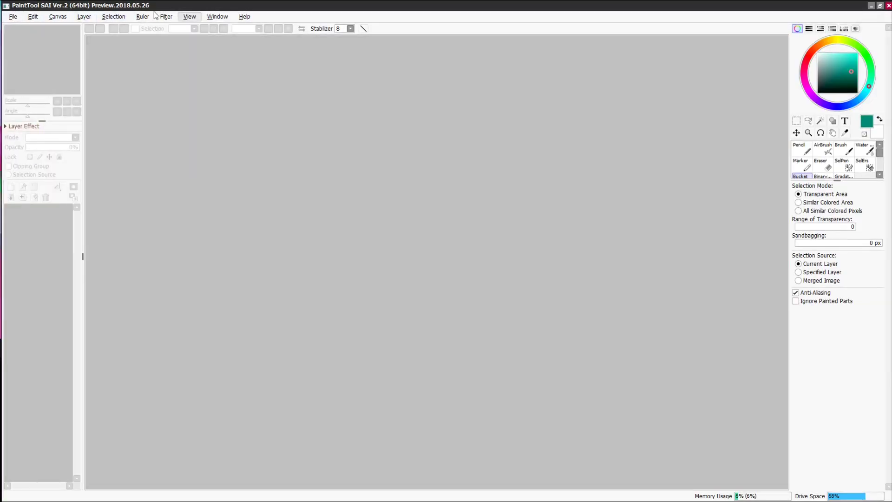
pyautogui.click(189, 17)
pyautogui.moveTo(20, 16)
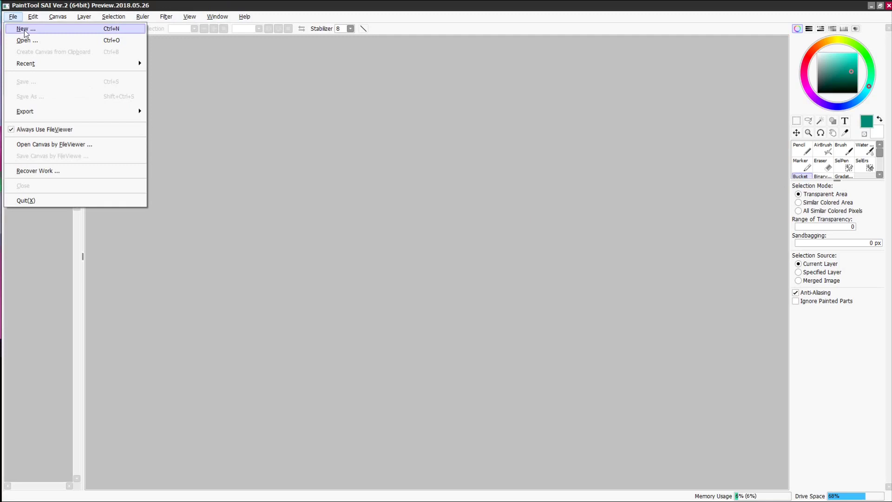
pyautogui.click(241, 81)
# - Turn on the RGB, HSV, swatch and scratchpad panels, then test the Pencil with a stroke
pyautogui.click(809, 28)
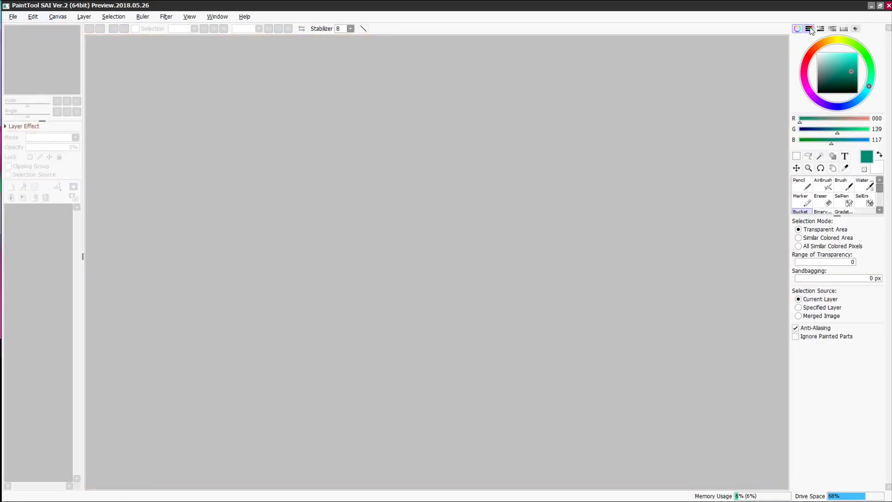
pyautogui.click(821, 28)
pyautogui.click(832, 28)
pyautogui.click(844, 28)
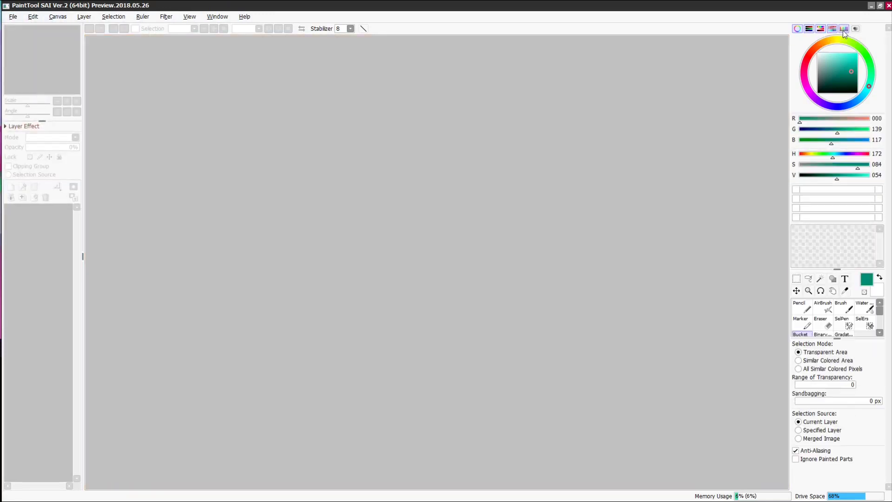
pyautogui.click(856, 28)
pyautogui.click(844, 29)
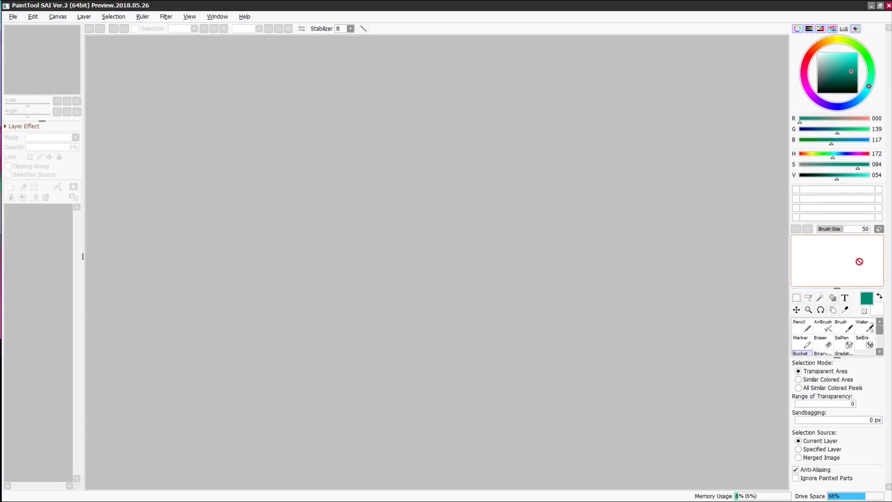
pyautogui.click(803, 326)
pyautogui.moveTo(837, 245)
pyautogui.mouseDown()
pyautogui.moveTo(868, 278)
pyautogui.moveTo(824, 276)
pyautogui.moveTo(808, 256)
pyautogui.mouseUp()
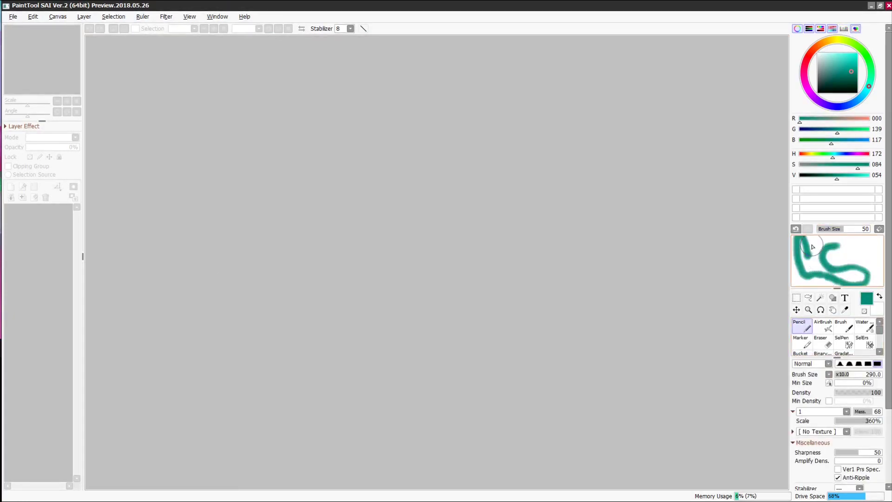
# - Hide the swatch, RGB and HSV slider panels and set brush shape to Simple Circle
pyautogui.click(856, 28)
pyautogui.click(832, 29)
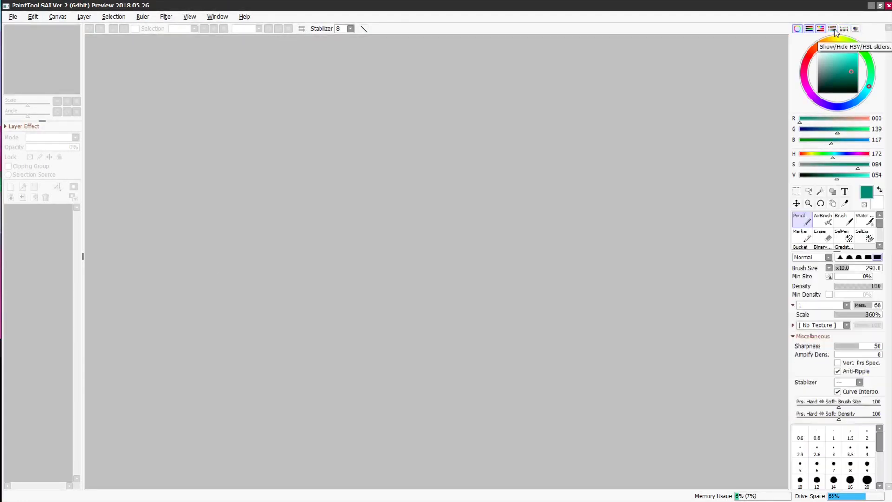
pyautogui.click(820, 28)
pyautogui.click(809, 28)
pyautogui.click(817, 234)
pyautogui.click(817, 243)
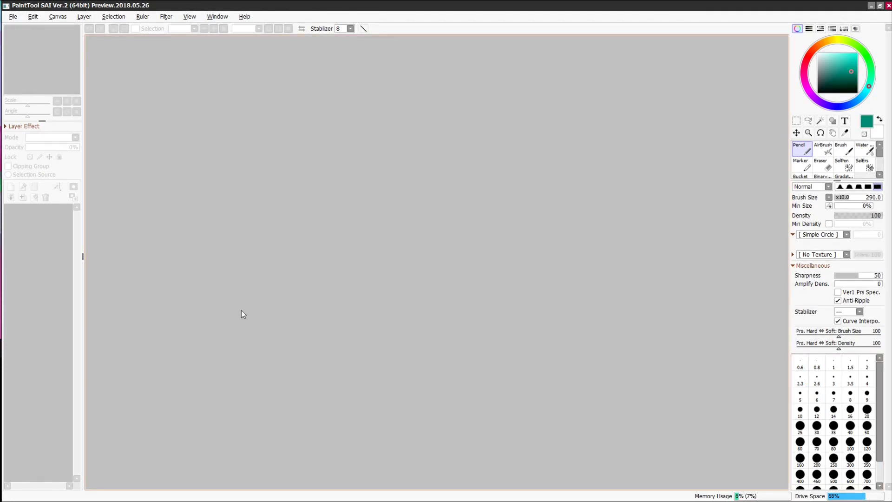
# - Open SAI's File menu to reach the New canvas command
pyautogui.click(9, 17)
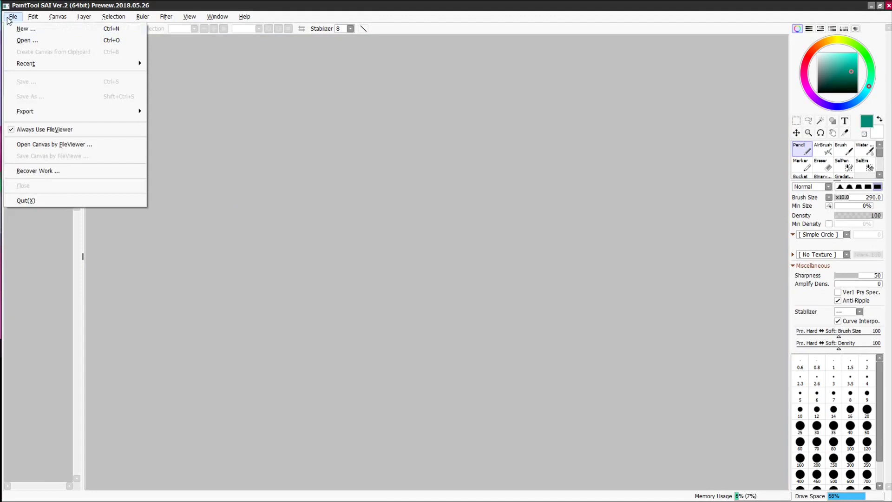
# - Start a new canvas at 250 pixels/inch with a solid A3A3A3 grey background
pyautogui.click(14, 29)
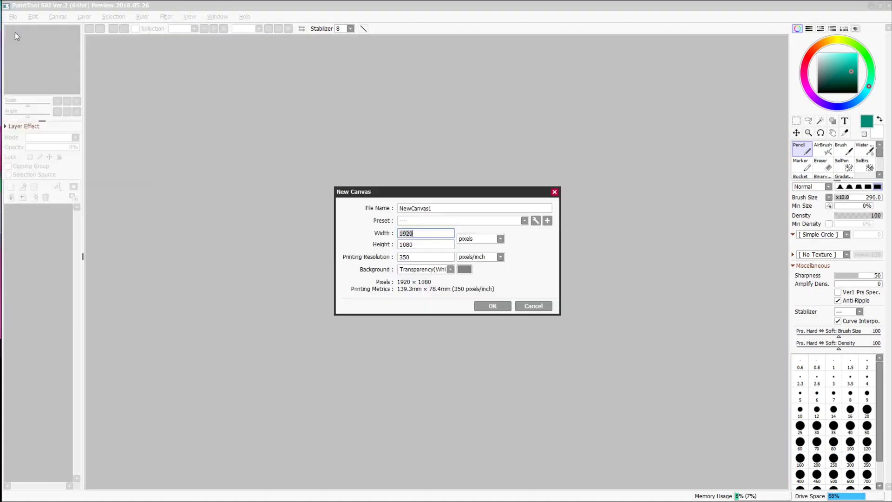
pyautogui.click(415, 257)
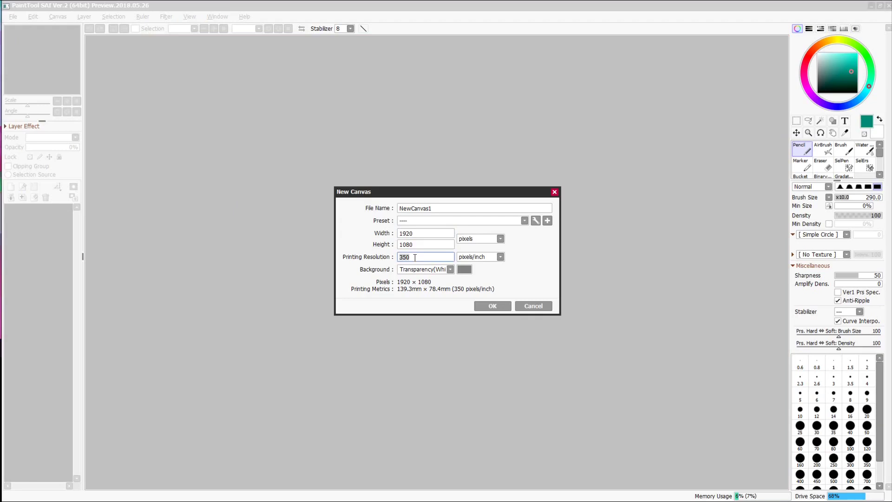
pyautogui.click(464, 269)
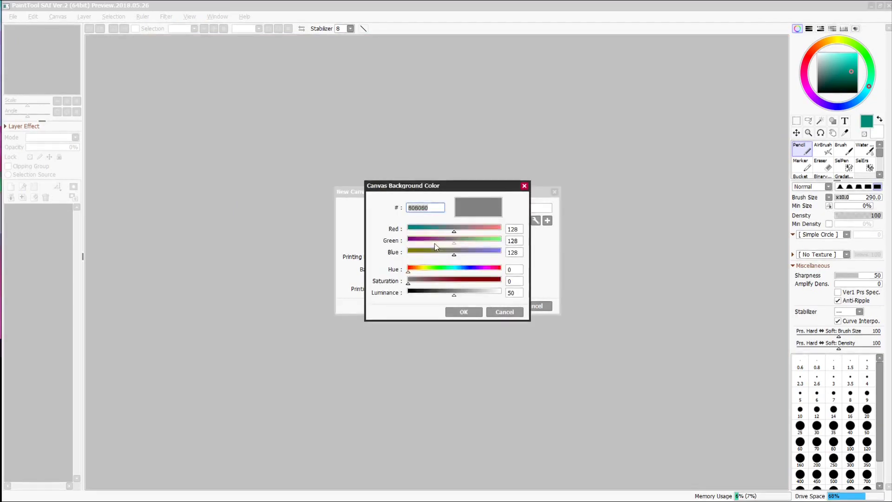
pyautogui.click(472, 293)
pyautogui.moveTo(472, 294); pyautogui.dragTo(467, 295)
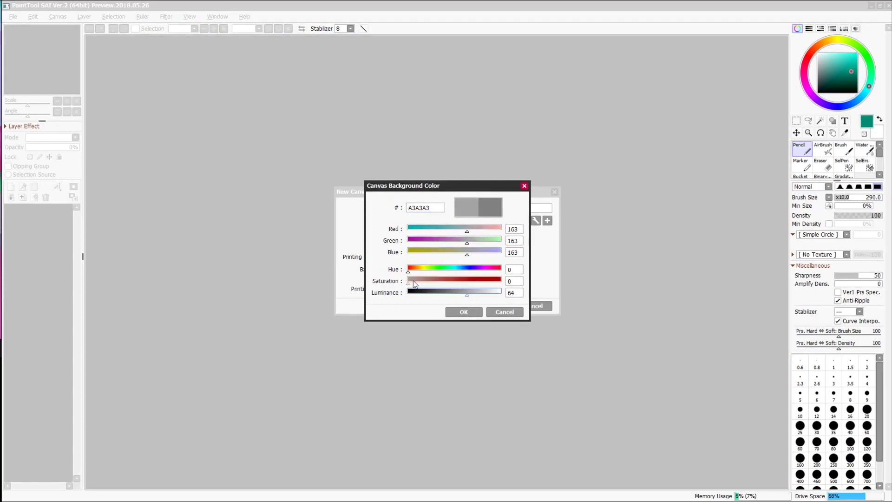
pyautogui.click(464, 312)
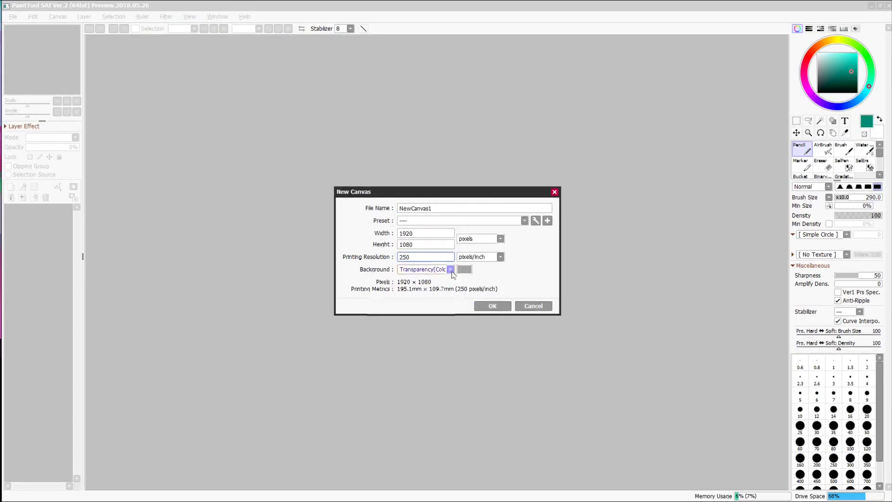
pyautogui.click(441, 269)
pyautogui.click(430, 298)
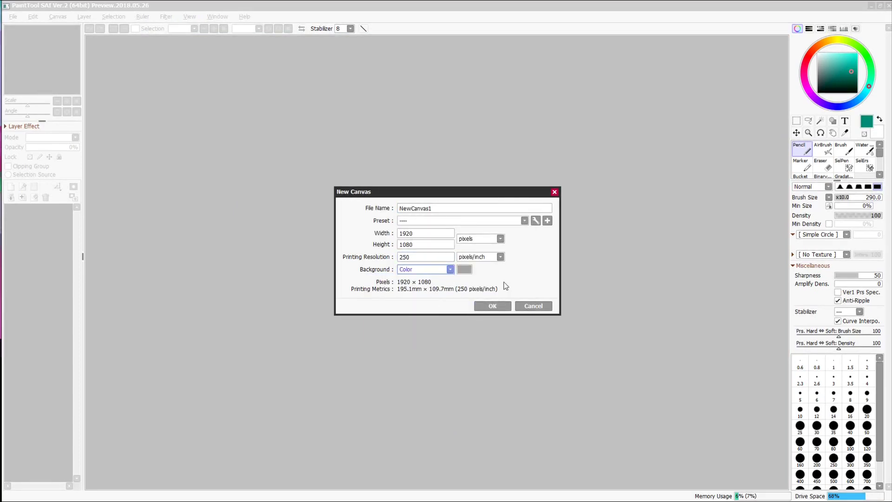
# - Name the canvas 'example', create it, and swap the foreground and background colours
pyautogui.click(435, 212)
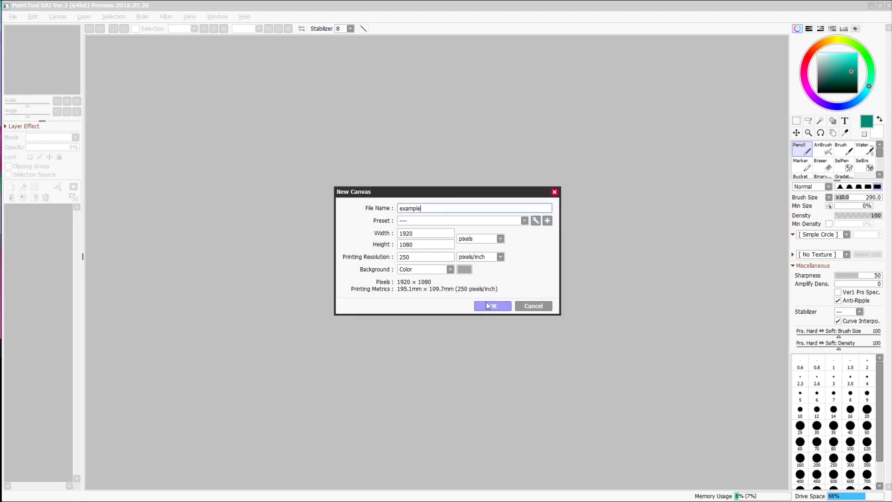
pyautogui.click(483, 306)
pyautogui.click(879, 119)
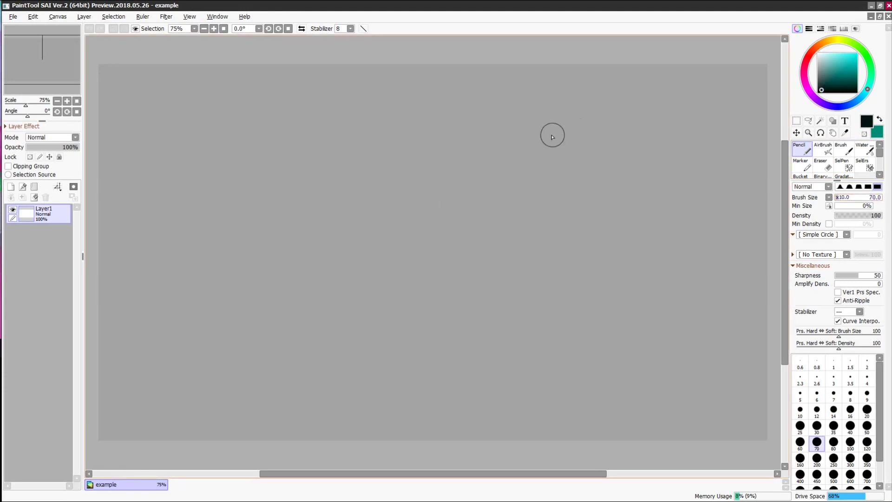
# - Draw Pencil test strokes and dots, comparing the softest and hardest edge shapes
pyautogui.moveTo(593, 156)
pyautogui.mouseDown()
pyautogui.moveTo(489, 243)
pyautogui.moveTo(604, 283)
pyautogui.mouseUp()
pyautogui.moveTo(645, 172); pyautogui.dragTo(689, 268)
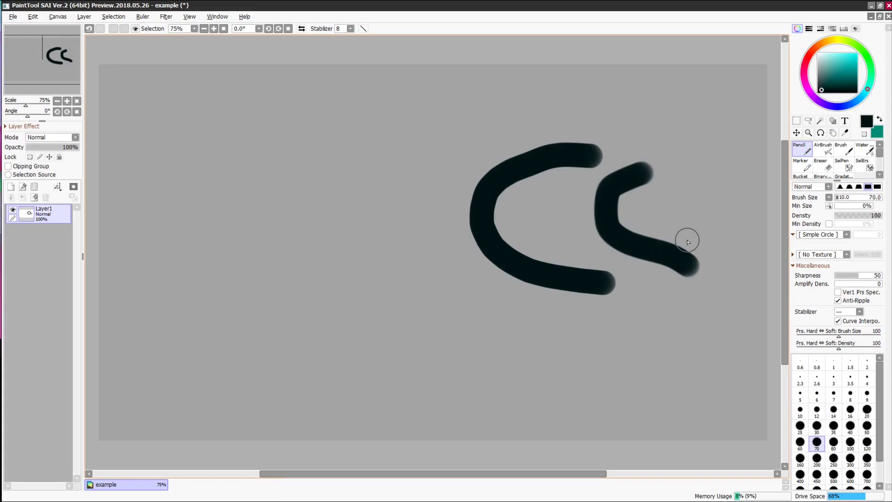
pyautogui.moveTo(680, 180); pyautogui.dragTo(686, 341)
pyautogui.moveTo(405, 151)
pyautogui.mouseDown()
pyautogui.moveTo(379, 294)
pyautogui.moveTo(396, 270)
pyautogui.mouseUp()
pyautogui.click(840, 186)
pyautogui.moveTo(545, 93); pyautogui.dragTo(467, 235)
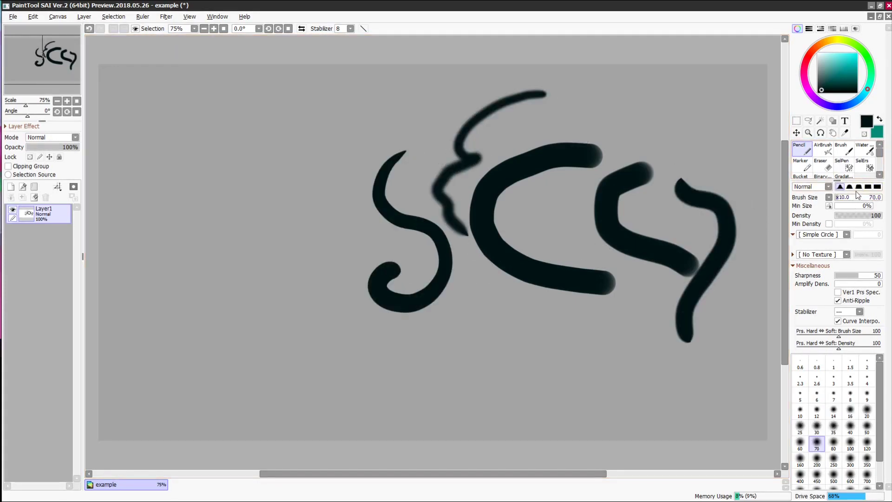
pyautogui.press('Delete')
pyautogui.click(614, 191)
pyautogui.click(877, 187)
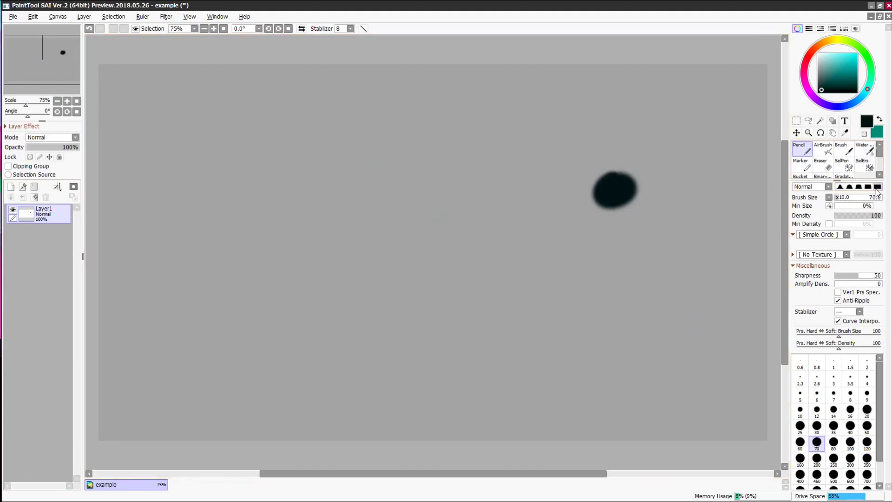
pyautogui.click(664, 209)
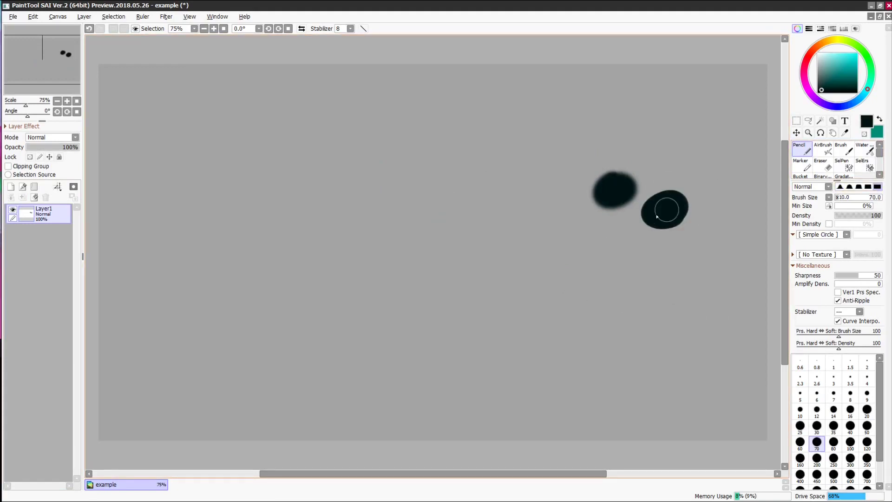
# - Set Pencil Sharpness to 14 and Amplify Density to 72, then clear the test marks
pyautogui.click(877, 275)
pyautogui.click(627, 281)
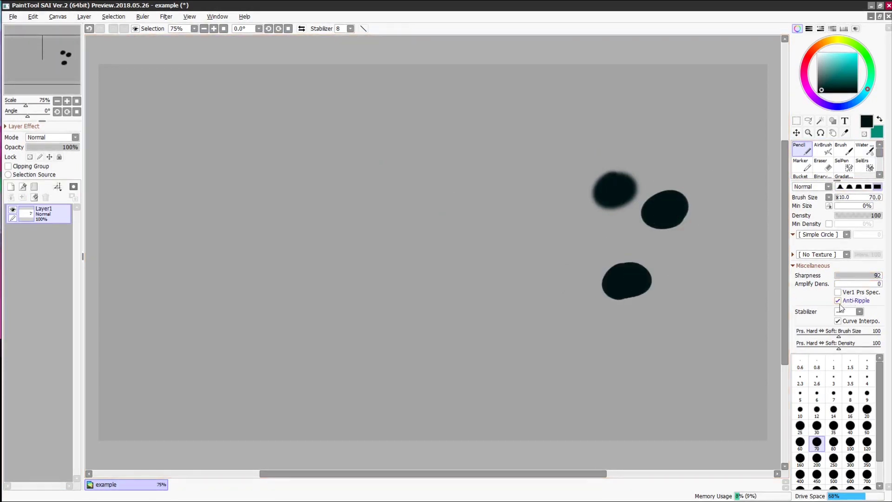
pyautogui.click(841, 275)
pyautogui.click(620, 332)
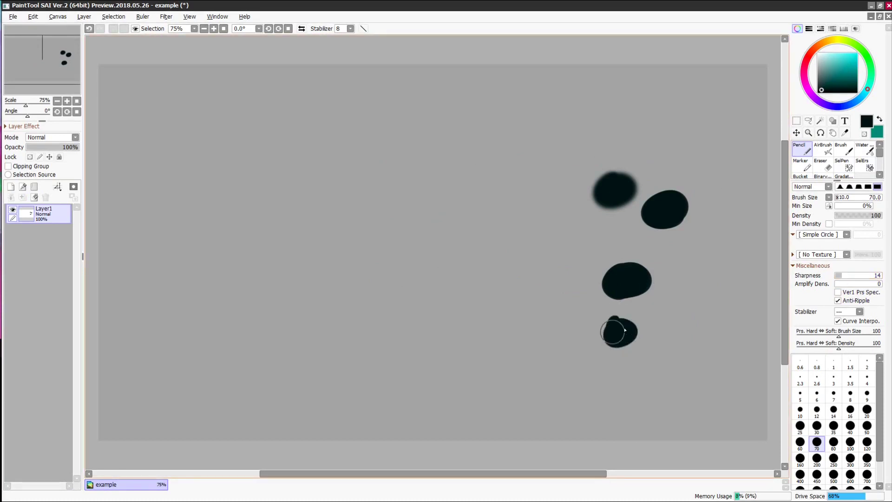
pyautogui.click(868, 284)
pyautogui.click(690, 330)
pyautogui.moveTo(706, 298); pyautogui.dragTo(709, 299)
pyautogui.moveTo(695, 266)
pyautogui.mouseDown()
pyautogui.moveTo(721, 273)
pyautogui.moveTo(739, 364)
pyautogui.mouseUp()
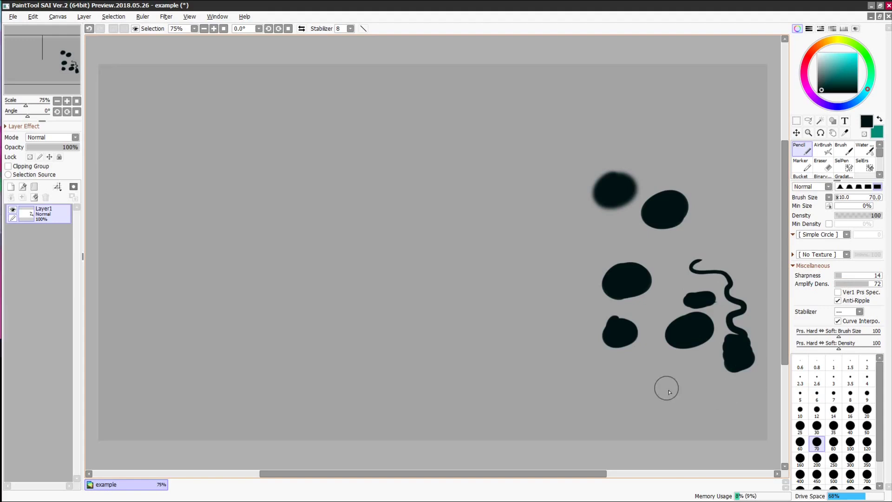
pyautogui.press('Delete')
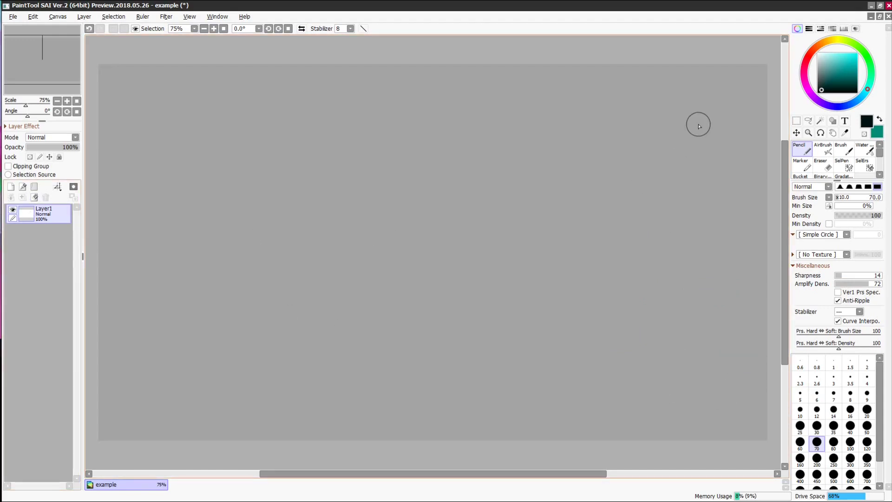
pyautogui.click(793, 235)
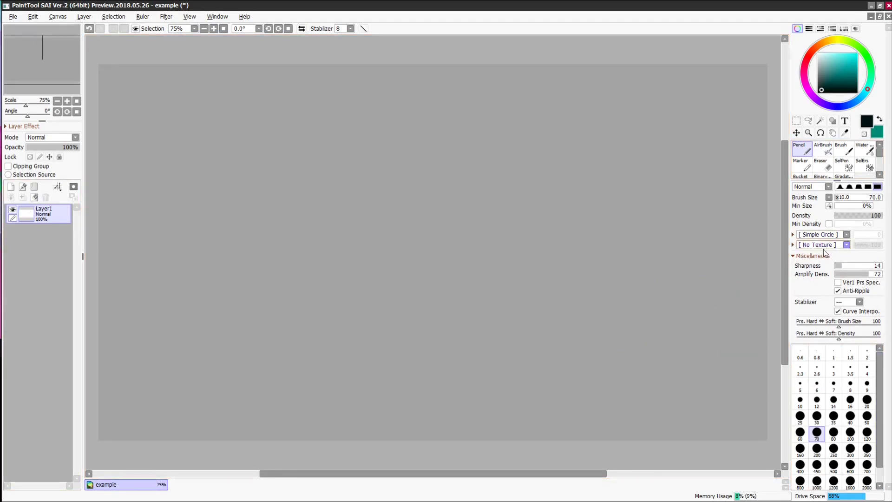
pyautogui.click(820, 235)
pyautogui.click(810, 291)
pyautogui.moveTo(654, 261); pyautogui.dragTo(709, 353)
pyautogui.click(815, 235)
pyautogui.click(820, 244)
pyautogui.press('Delete')
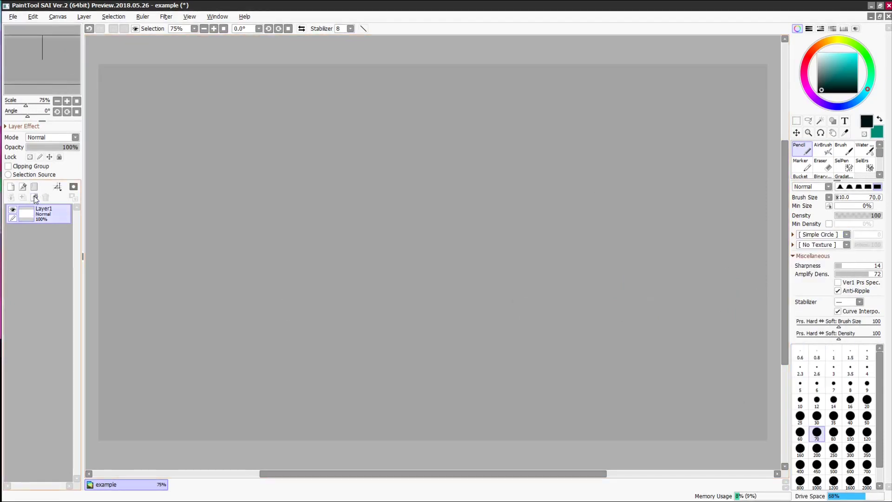
pyautogui.click(823, 149)
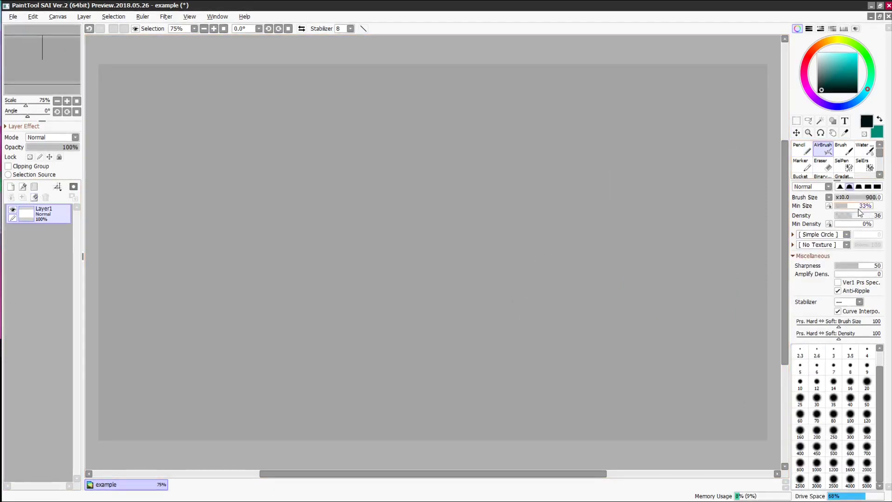
pyautogui.moveTo(858, 198); pyautogui.dragTo(851, 200)
pyautogui.moveTo(441, 204)
pyautogui.mouseDown()
pyautogui.moveTo(436, 191)
pyautogui.moveTo(541, 237)
pyautogui.mouseUp()
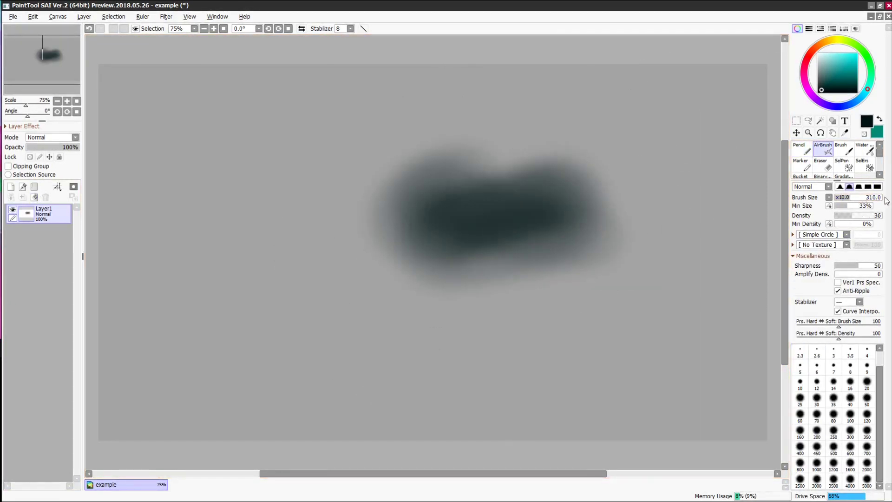
pyautogui.click(878, 187)
pyautogui.moveTo(640, 151)
pyautogui.mouseDown()
pyautogui.moveTo(609, 182)
pyautogui.moveTo(620, 251)
pyautogui.moveTo(655, 243)
pyautogui.mouseUp()
pyautogui.click(840, 186)
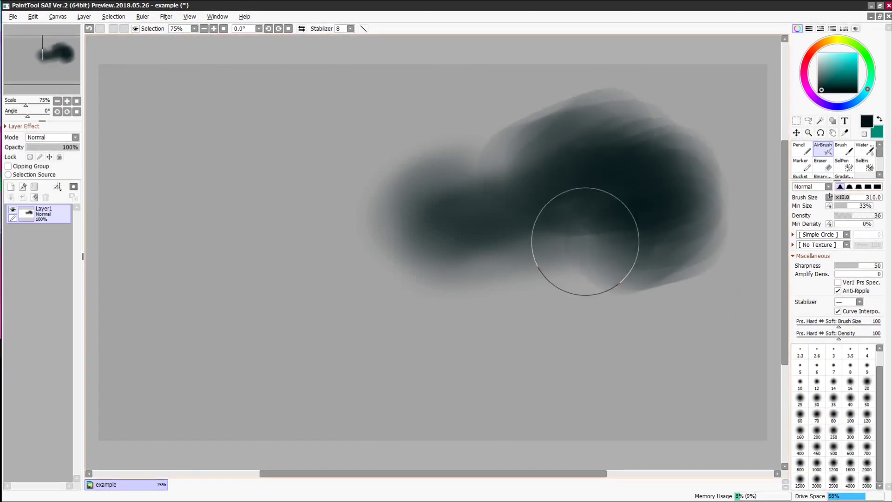
pyautogui.moveTo(588, 235)
pyautogui.mouseDown()
pyautogui.moveTo(530, 237)
pyautogui.moveTo(592, 275)
pyautogui.moveTo(618, 316)
pyautogui.mouseUp()
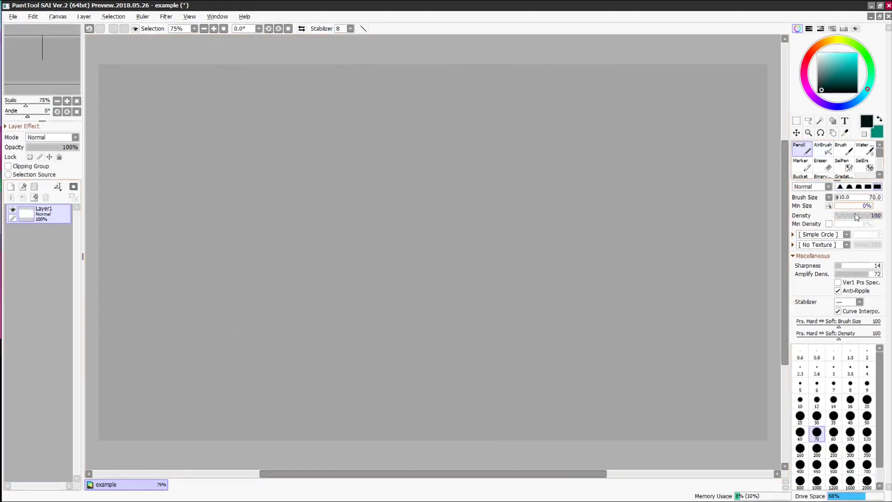
# - Draw the face outline, both eyes with pupils, and a smiling mouth in dark lines
pyautogui.moveTo(419, 148); pyautogui.dragTo(408, 138)
pyautogui.moveTo(396, 179)
pyautogui.mouseDown()
pyautogui.moveTo(447, 183)
pyautogui.moveTo(427, 189)
pyautogui.mouseUp()
pyautogui.moveTo(430, 167); pyautogui.dragTo(442, 185)
pyautogui.moveTo(471, 181); pyautogui.dragTo(532, 179)
pyautogui.moveTo(425, 170); pyautogui.dragTo(439, 187)
pyautogui.moveTo(500, 168); pyautogui.dragTo(511, 176)
pyautogui.moveTo(445, 225); pyautogui.dragTo(483, 219)
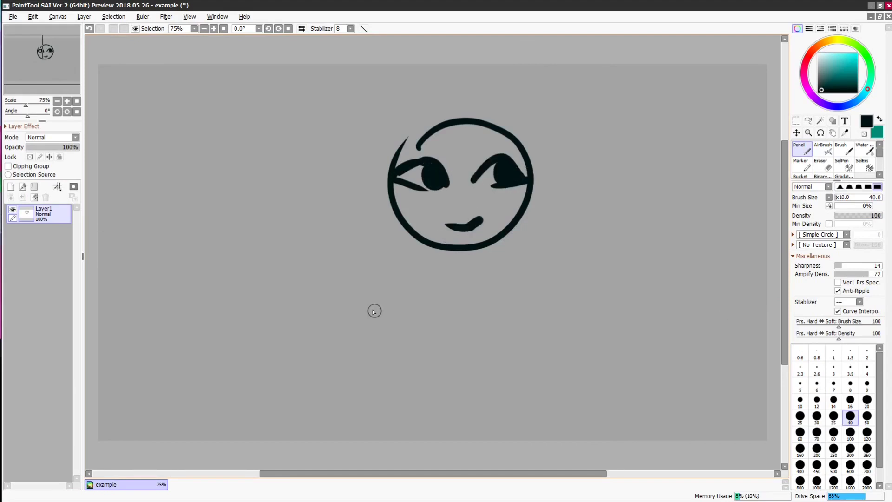
# - Add a two-loop bow, long hair on both sides, bangs and an extra right strand
pyautogui.moveTo(434, 128)
pyautogui.mouseDown()
pyautogui.moveTo(397, 153)
pyautogui.moveTo(360, 288)
pyautogui.mouseUp()
pyautogui.moveTo(394, 158); pyautogui.dragTo(411, 286)
pyautogui.moveTo(453, 112)
pyautogui.mouseDown()
pyautogui.moveTo(542, 219)
pyautogui.moveTo(511, 291)
pyautogui.mouseUp()
pyautogui.moveTo(441, 130)
pyautogui.mouseDown()
pyautogui.moveTo(539, 156)
pyautogui.moveTo(506, 307)
pyautogui.mouseUp()
pyautogui.moveTo(548, 164); pyautogui.dragTo(519, 301)
# - With the Brush, paint peach skin over the cheeks, chin and nose bridge
pyautogui.click(840, 151)
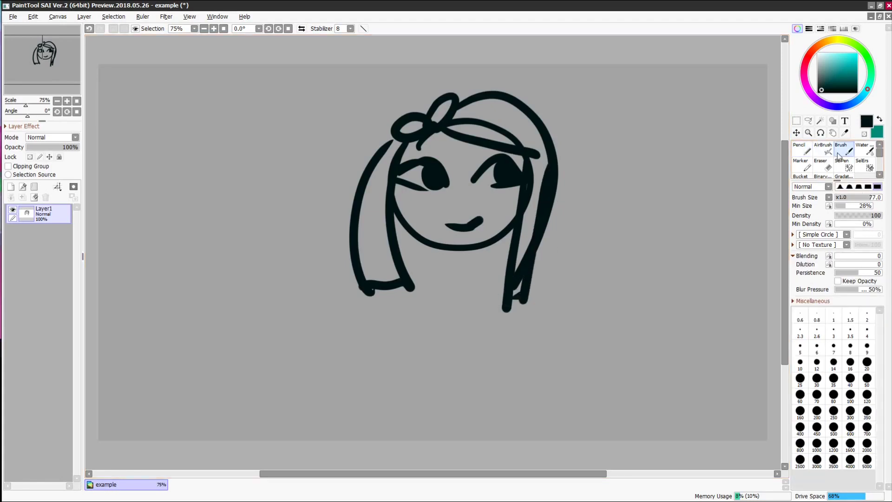
pyautogui.click(878, 120)
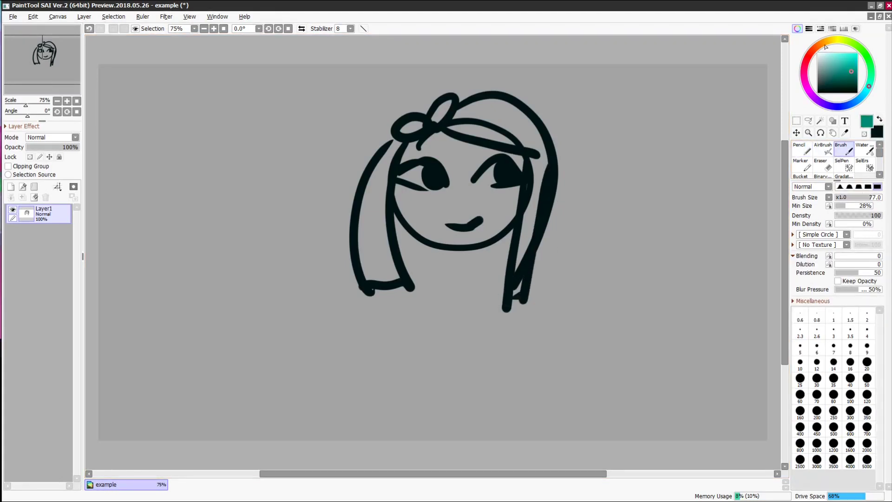
pyautogui.click(820, 44)
pyautogui.click(835, 58)
pyautogui.moveTo(492, 195)
pyautogui.mouseDown()
pyautogui.moveTo(509, 199)
pyautogui.moveTo(499, 224)
pyautogui.moveTo(482, 199)
pyautogui.moveTo(495, 205)
pyautogui.mouseUp()
pyautogui.moveTo(408, 199)
pyautogui.mouseDown()
pyautogui.moveTo(461, 204)
pyautogui.moveTo(415, 212)
pyautogui.moveTo(487, 231)
pyautogui.moveTo(412, 205)
pyautogui.moveTo(430, 207)
pyautogui.mouseUp()
pyautogui.moveTo(462, 170); pyautogui.dragTo(444, 196)
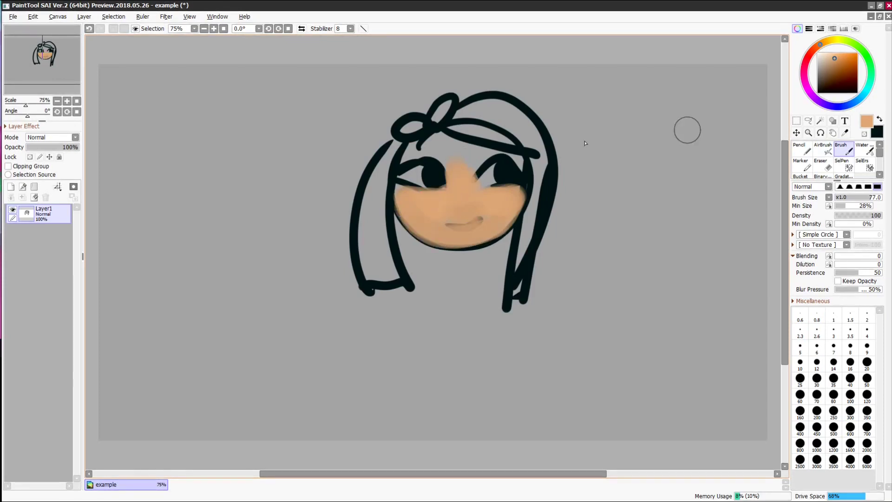
# - Paint reddish brown on the forehead and blend it across the brow with Water
pyautogui.click(812, 51)
pyautogui.click(830, 65)
pyautogui.moveTo(437, 144)
pyautogui.mouseDown()
pyautogui.moveTo(456, 161)
pyautogui.moveTo(476, 155)
pyautogui.mouseUp()
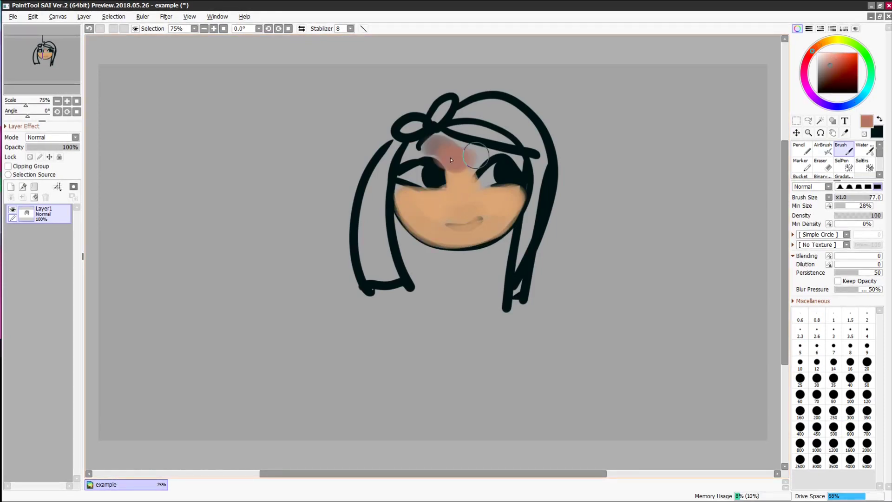
pyautogui.click(864, 150)
pyautogui.moveTo(425, 144)
pyautogui.mouseDown()
pyautogui.moveTo(459, 167)
pyautogui.moveTo(482, 157)
pyautogui.moveTo(459, 162)
pyautogui.moveTo(425, 158)
pyautogui.mouseUp()
pyautogui.moveTo(862, 198); pyautogui.dragTo(842, 199)
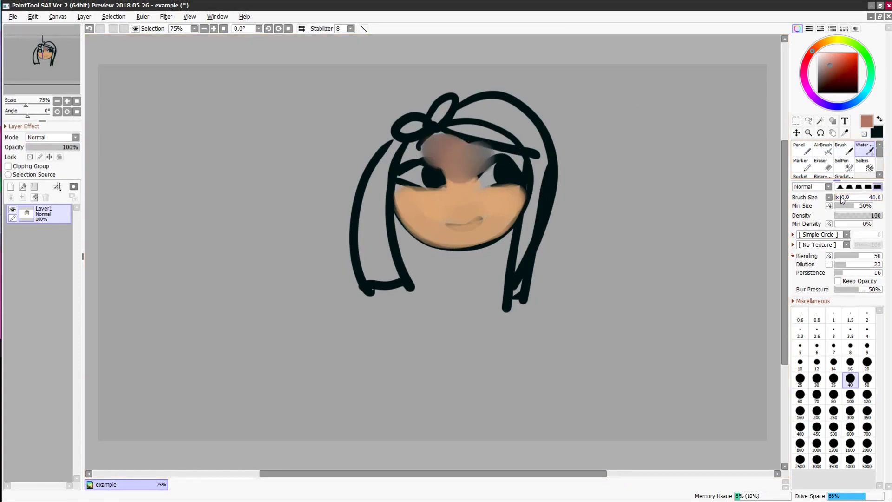
pyautogui.moveTo(436, 137)
pyautogui.mouseDown()
pyautogui.moveTo(518, 157)
pyautogui.moveTo(426, 153)
pyautogui.moveTo(441, 168)
pyautogui.mouseUp()
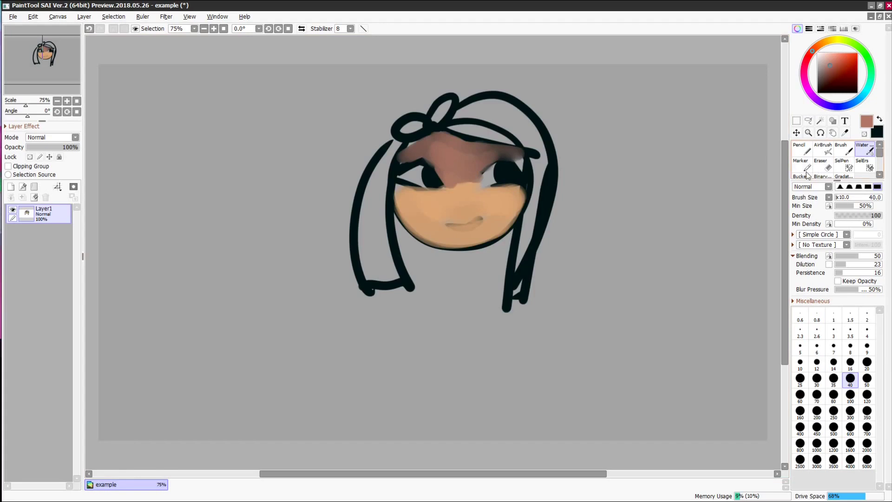
# - With the Binary pen zoomed in, extend the lip line and paint skin tone over the thick lips
pyautogui.scroll(-1, 850, 169)
pyautogui.click(823, 165)
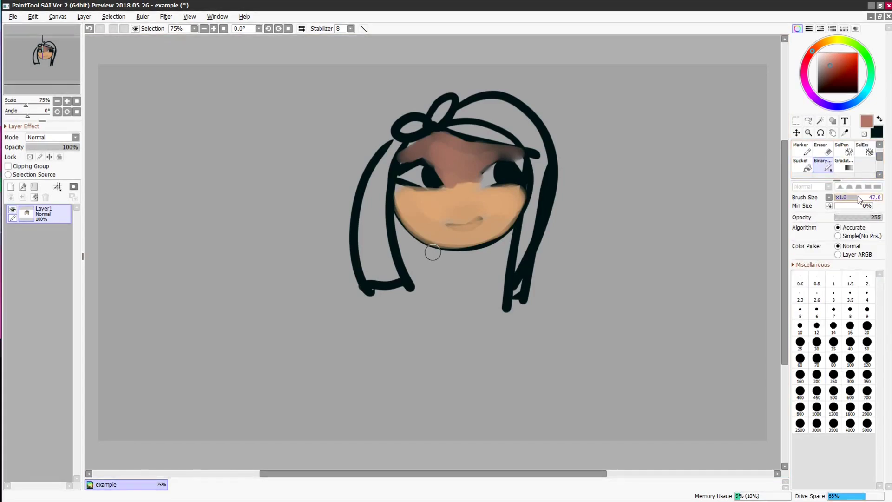
pyautogui.click(214, 28)
pyautogui.click(213, 29)
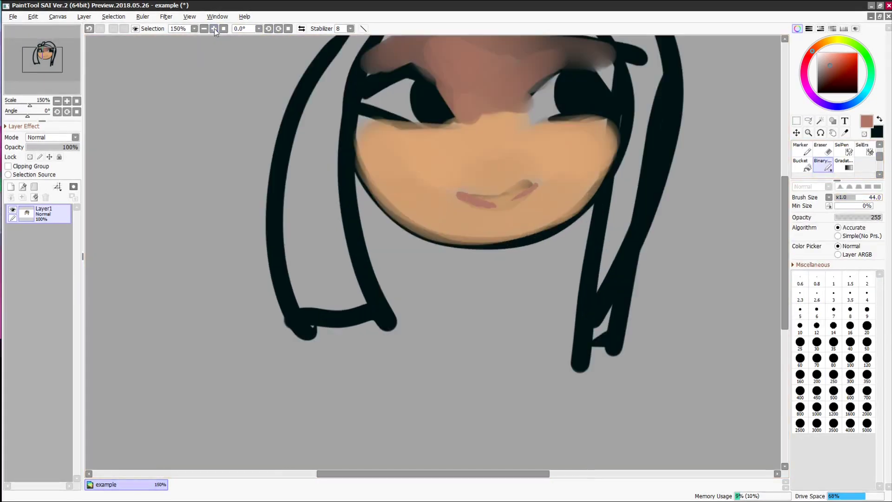
pyautogui.moveTo(785, 226); pyautogui.dragTo(786, 205)
pyautogui.click(213, 28)
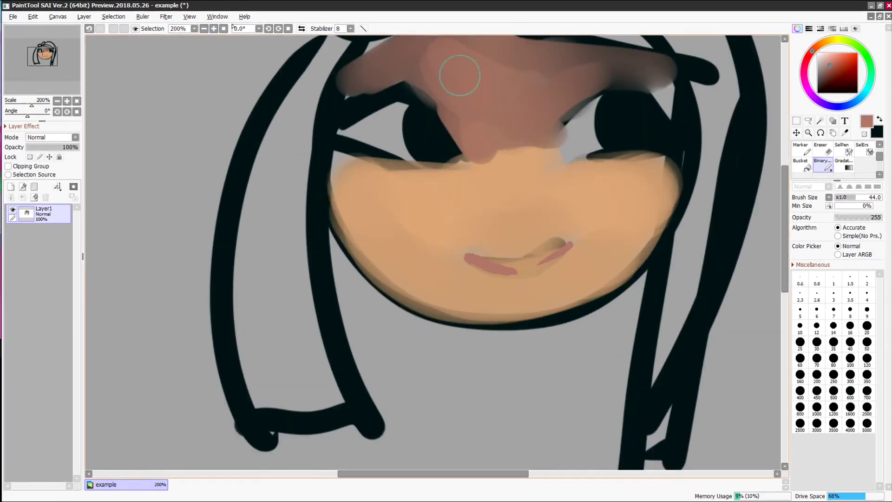
pyautogui.moveTo(458, 254); pyautogui.dragTo(463, 255)
pyautogui.moveTo(547, 260); pyautogui.dragTo(582, 236)
pyautogui.keyDown('alt'); pyautogui.click(504, 239); pyautogui.keyUp('alt')
pyautogui.moveTo(503, 239)
pyautogui.mouseDown()
pyautogui.moveTo(507, 258)
pyautogui.moveTo(564, 232)
pyautogui.moveTo(463, 242)
pyautogui.moveTo(566, 209)
pyautogui.moveTo(444, 215)
pyautogui.moveTo(464, 225)
pyautogui.moveTo(538, 204)
pyautogui.moveTo(458, 233)
pyautogui.moveTo(480, 234)
pyautogui.moveTo(466, 232)
pyautogui.moveTo(576, 211)
pyautogui.mouseUp()
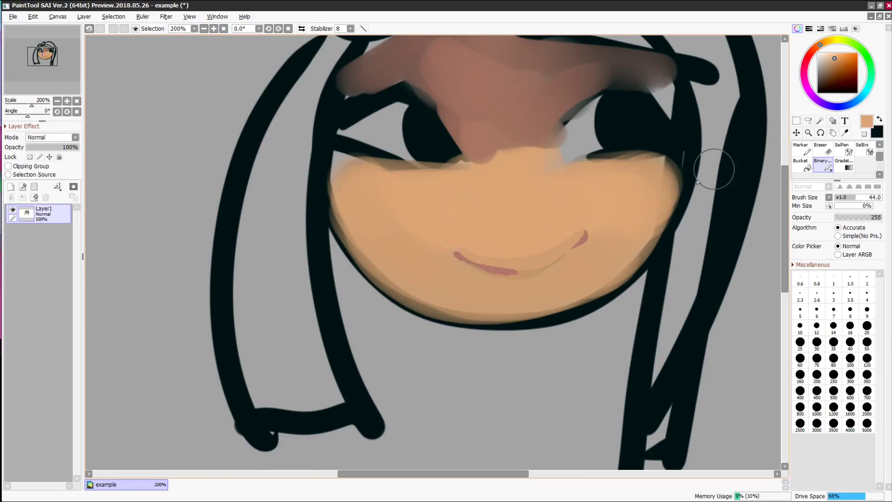
# - Draw black lower-lid lines under the left and right eyes
pyautogui.keyDown('alt'); pyautogui.click(417, 154); pyautogui.keyUp('alt')
pyautogui.moveTo(358, 157); pyautogui.dragTo(464, 162)
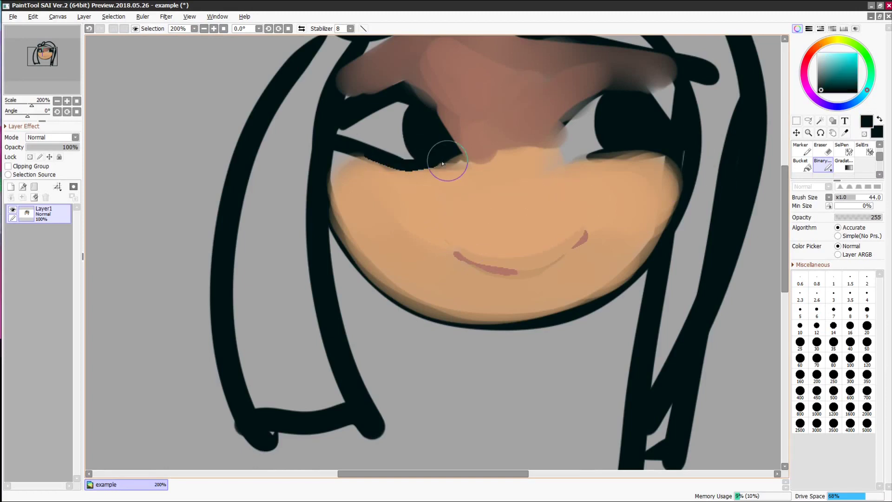
pyautogui.moveTo(575, 162)
pyautogui.mouseDown()
pyautogui.moveTo(650, 153)
pyautogui.moveTo(556, 163)
pyautogui.mouseUp()
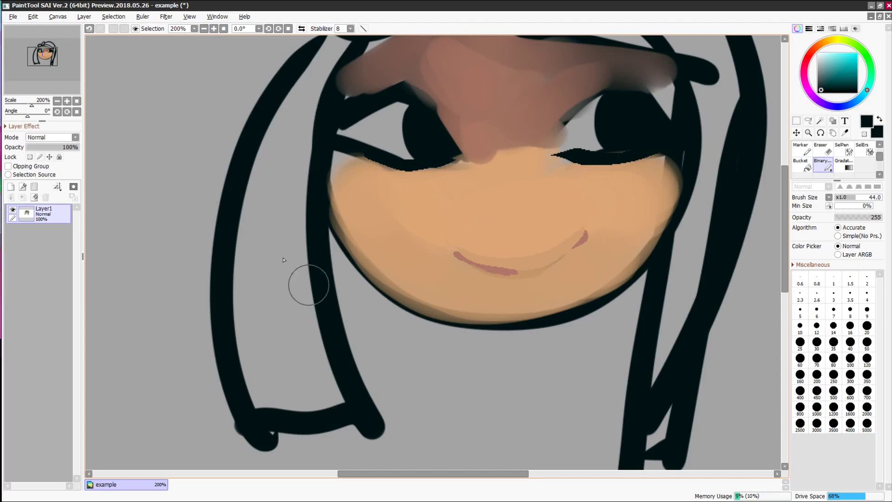
# - Zoom back to 100% and erase parts of the right hair strand lines
pyautogui.click(204, 29)
pyautogui.click(203, 28)
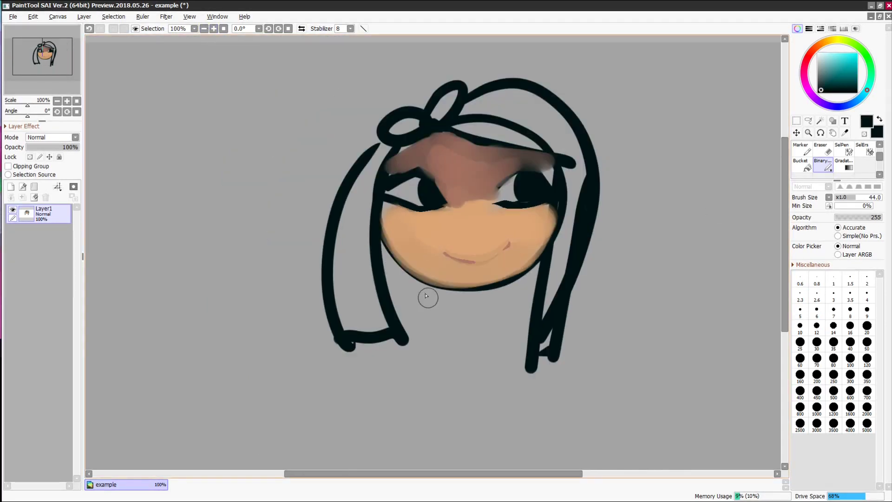
pyautogui.click(820, 148)
pyautogui.moveTo(583, 179); pyautogui.dragTo(542, 354)
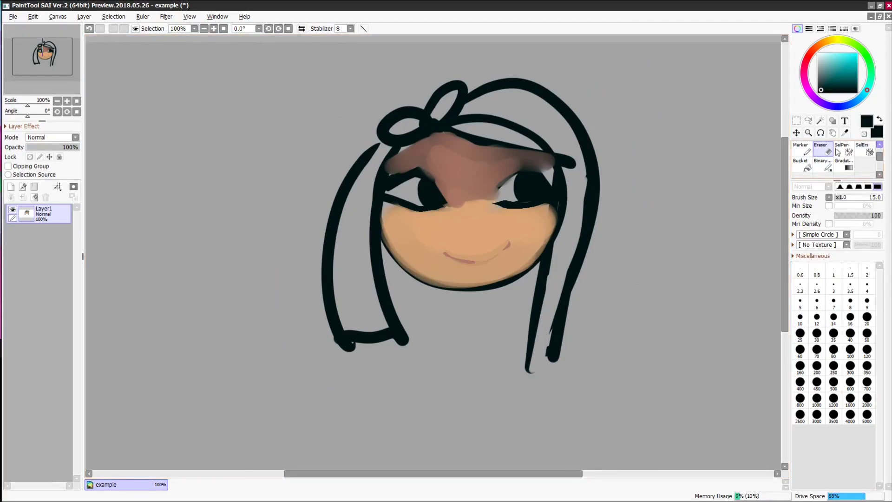
# - Erase three hair strands and outlines with a transparent pencil at size 70
pyautogui.press('n')
pyautogui.click(865, 136)
pyautogui.press(']')
pyautogui.press(']')
pyautogui.press(']')
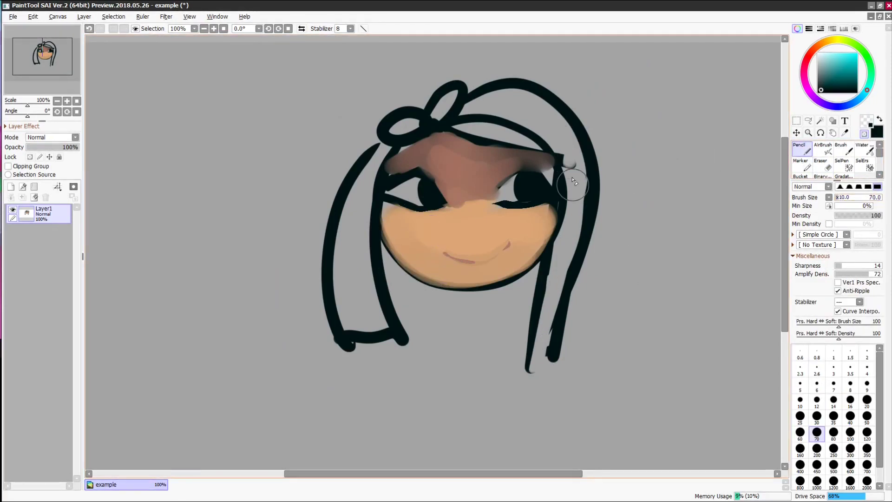
pyautogui.moveTo(569, 176); pyautogui.dragTo(529, 367)
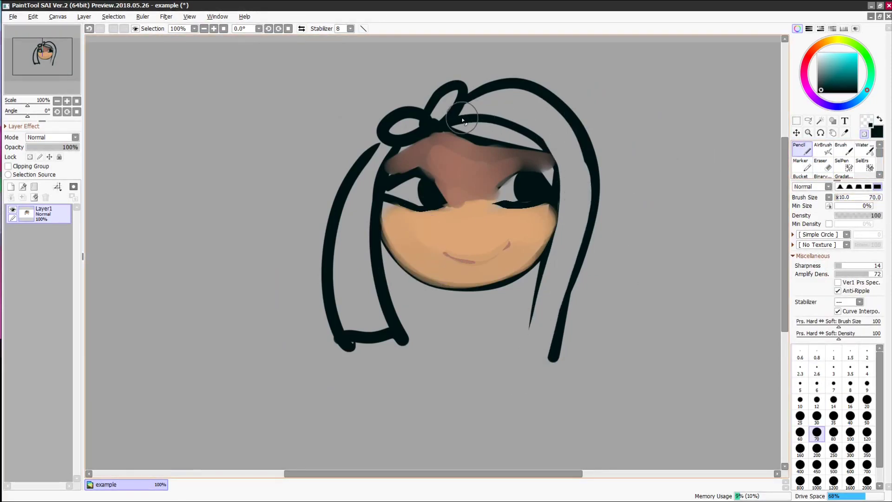
pyautogui.moveTo(346, 343); pyautogui.dragTo(382, 381)
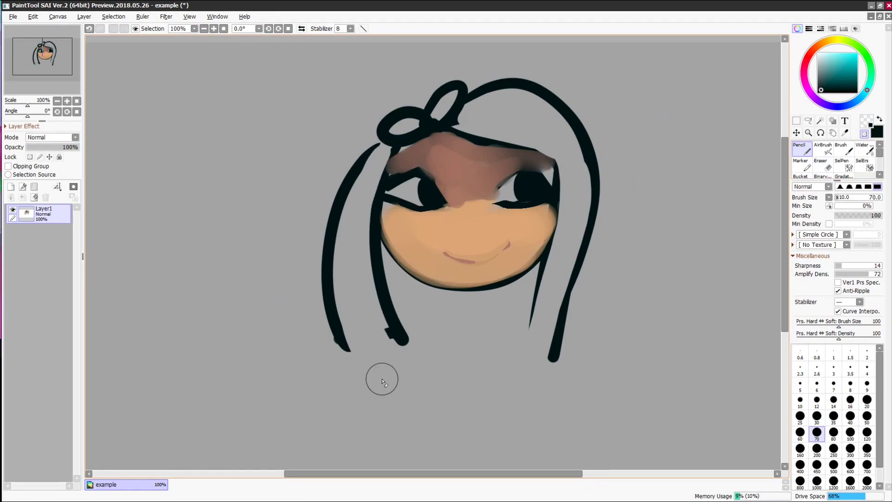
pyautogui.moveTo(563, 155)
pyautogui.mouseDown()
pyautogui.moveTo(575, 191)
pyautogui.moveTo(550, 202)
pyautogui.moveTo(577, 178)
pyautogui.moveTo(539, 226)
pyautogui.moveTo(543, 296)
pyautogui.moveTo(552, 299)
pyautogui.moveTo(528, 335)
pyautogui.moveTo(550, 357)
pyautogui.mouseUp()
# - Scribble rough black strokes at the hair ends with the FIRE brush shape
pyautogui.click(820, 234)
pyautogui.click(806, 344)
pyautogui.press('-')
pyautogui.moveTo(374, 388)
pyautogui.mouseDown()
pyautogui.moveTo(350, 281)
pyautogui.moveTo(426, 384)
pyautogui.mouseUp()
pyautogui.moveTo(337, 339); pyautogui.dragTo(369, 395)
# - Add dark Blots&Noise strands along the right hair and thicken the left strands
pyautogui.click(820, 234)
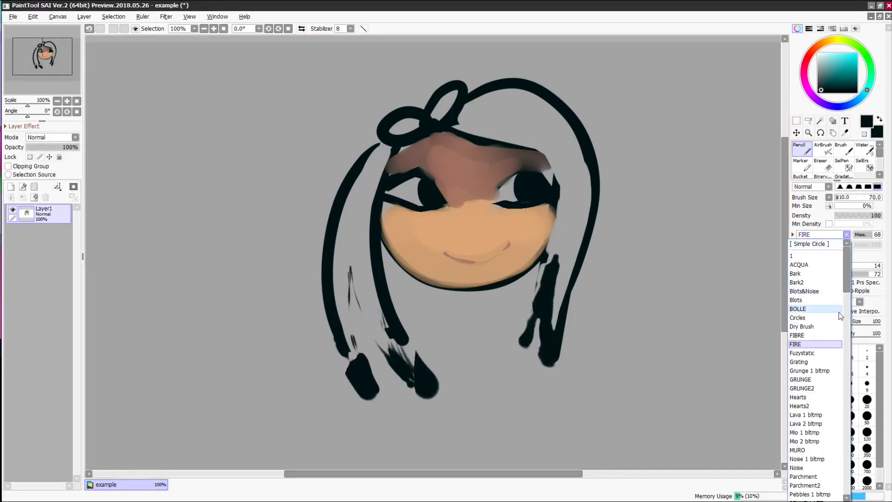
pyautogui.click(838, 311)
pyautogui.moveTo(533, 103); pyautogui.dragTo(564, 235)
pyautogui.moveTo(376, 168); pyautogui.dragTo(367, 307)
pyautogui.moveTo(343, 215); pyautogui.dragTo(359, 357)
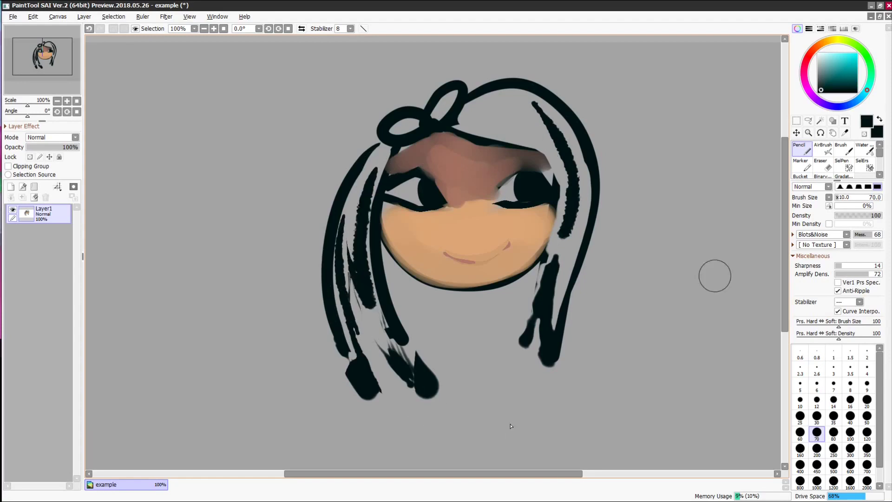
# - Paint blonde yellow over both sides of the hair, then drag a mint-green gradient
pyautogui.moveTo(509, 116)
pyautogui.mouseDown()
pyautogui.moveTo(564, 172)
pyautogui.moveTo(534, 353)
pyautogui.moveTo(578, 199)
pyautogui.moveTo(514, 103)
pyautogui.moveTo(551, 118)
pyautogui.moveTo(580, 223)
pyautogui.mouseUp()
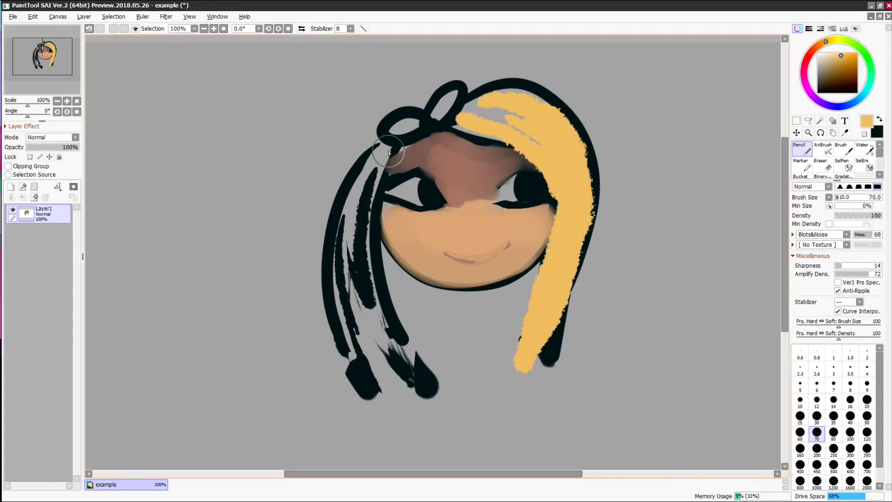
pyautogui.moveTo(388, 154); pyautogui.dragTo(388, 367)
pyautogui.moveTo(364, 168); pyautogui.dragTo(387, 403)
pyautogui.scroll(-1, 843, 162)
pyautogui.click(844, 164)
pyautogui.click(872, 76)
pyautogui.moveTo(443, 73); pyautogui.dragTo(434, 230)
# - Place a circular, fade-to-transparent mint glow on the bow
pyautogui.click(798, 231)
pyautogui.click(798, 202)
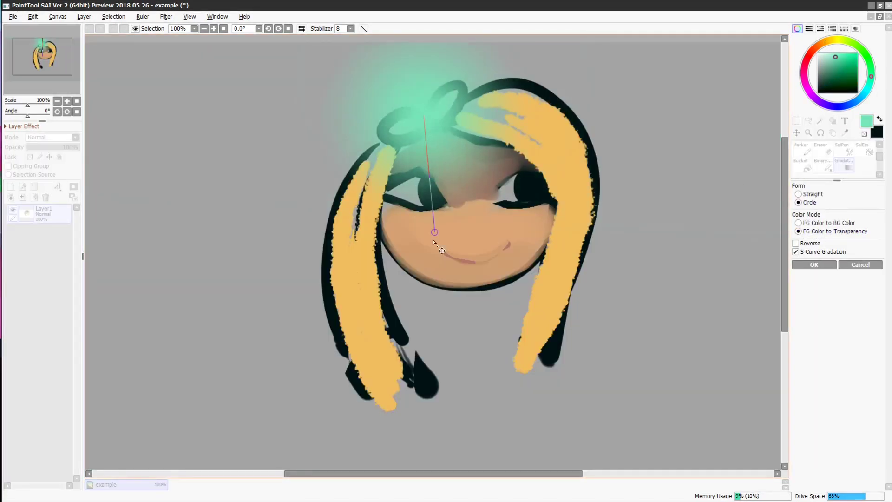
pyautogui.moveTo(423, 116); pyautogui.dragTo(422, 156)
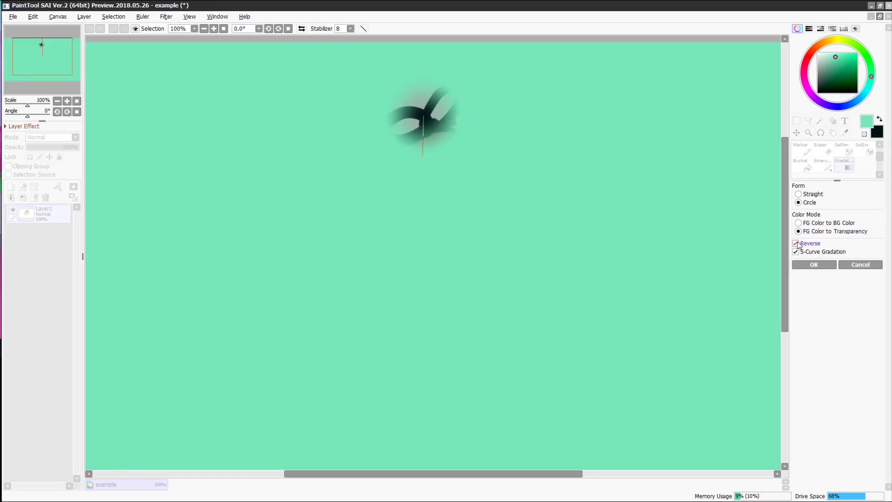
pyautogui.click(803, 244)
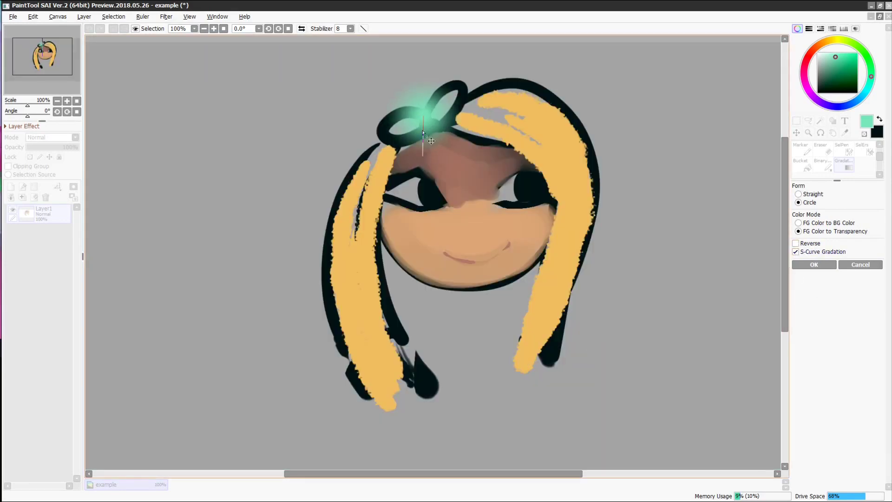
pyautogui.moveTo(423, 134); pyautogui.dragTo(428, 144)
pyautogui.click(814, 265)
# - Draw a red gradient blush on each cheek
pyautogui.click(807, 59)
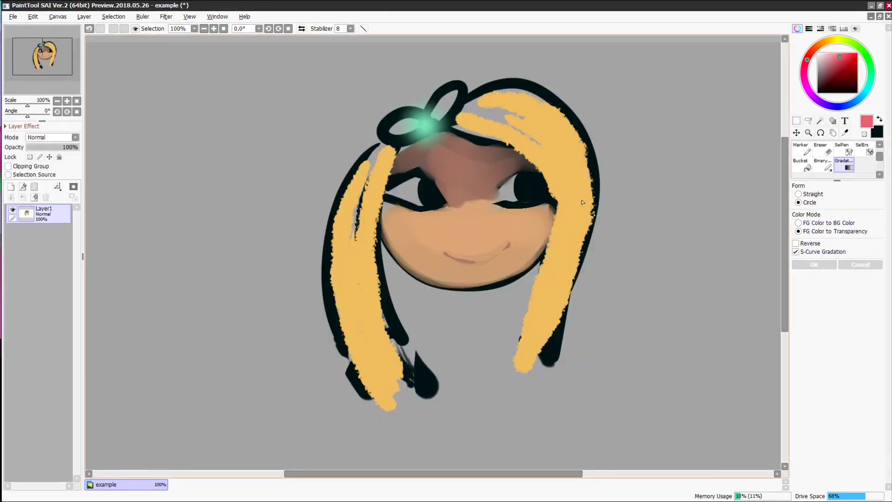
pyautogui.moveTo(404, 232); pyautogui.dragTo(433, 241)
pyautogui.press('Return')
pyautogui.moveTo(528, 221); pyautogui.dragTo(572, 244)
pyautogui.press('Return')
pyautogui.click(832, 121)
# - Create a new shape layer for the mouth
pyautogui.rightClick(453, 223)
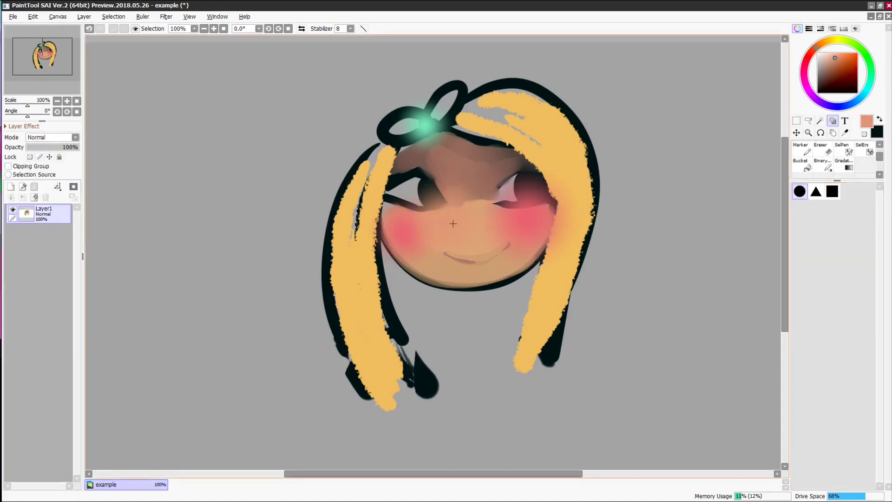
pyautogui.click(453, 223)
pyautogui.click(809, 165)
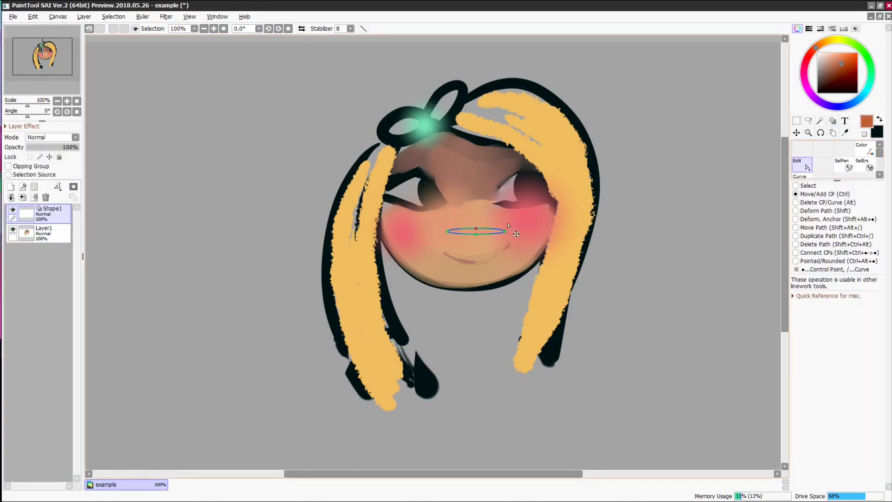
pyautogui.click(862, 149)
# - Fill the mouth shape orange, then recolour it a lighter salmon
pyautogui.click(476, 237)
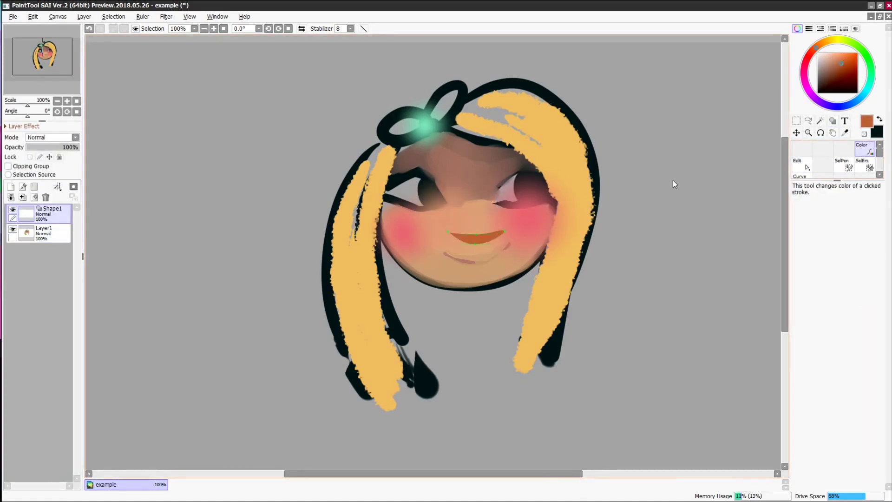
pyautogui.click(834, 58)
pyautogui.click(835, 60)
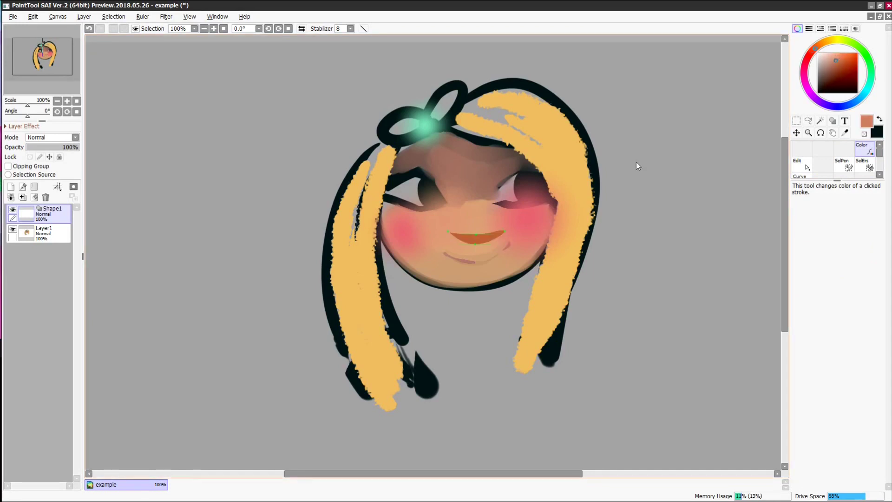
pyautogui.click(490, 242)
# - Return to the painted base layer and check the AirBrush tool properties
pyautogui.doubleClick(802, 152)
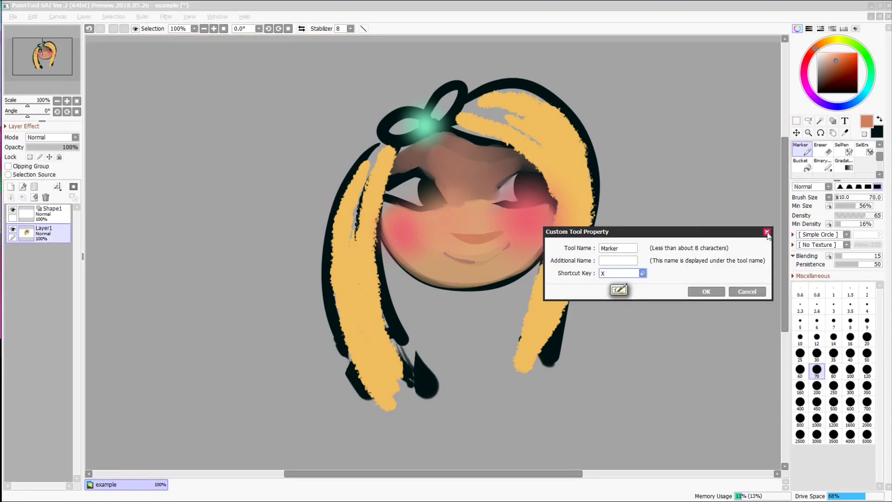
pyautogui.click(766, 231)
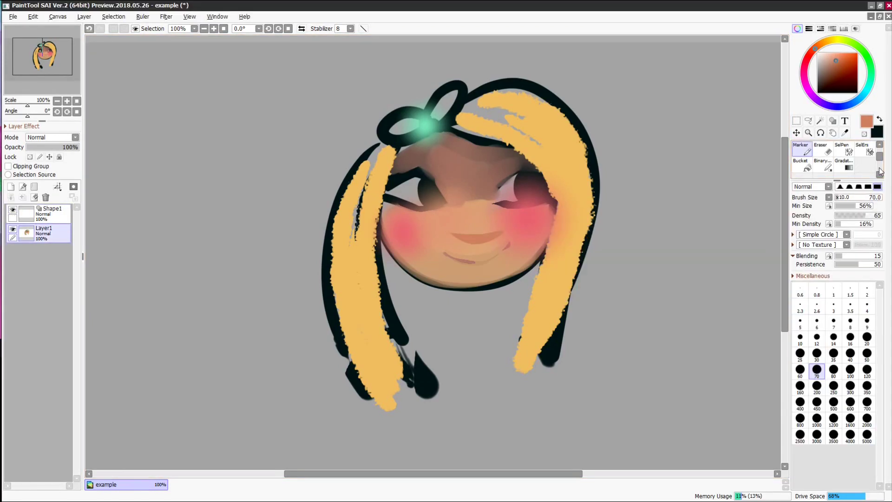
pyautogui.moveTo(880, 163); pyautogui.dragTo(879, 149)
pyautogui.click(823, 153)
pyautogui.doubleClick(823, 154)
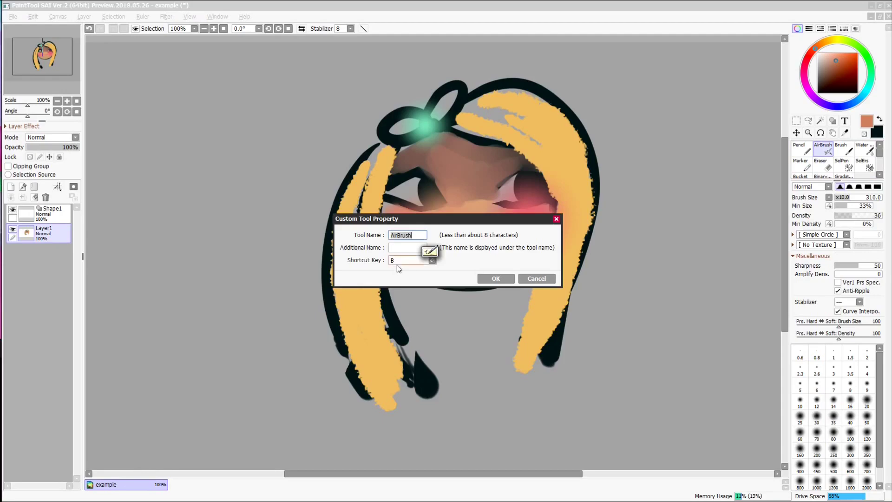
pyautogui.click(556, 219)
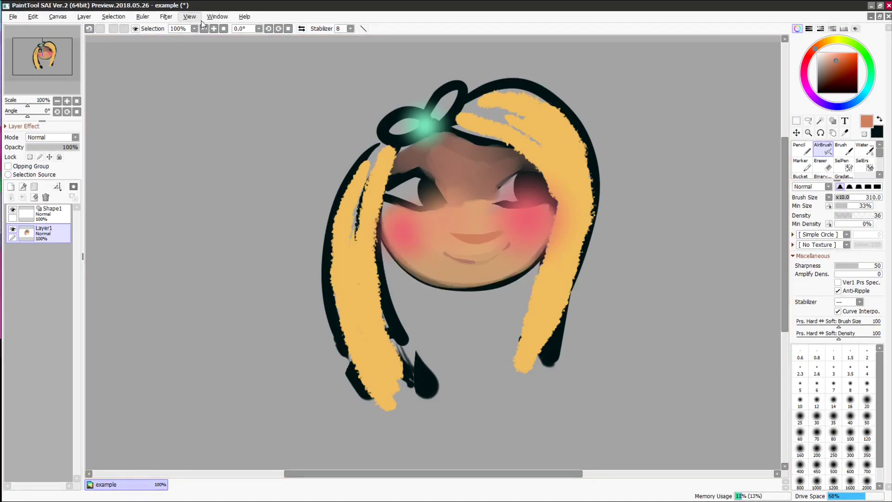
# - Review the brush tool entries in Shortcut Key Assignments, then close it
pyautogui.click(245, 17)
pyautogui.click(274, 24)
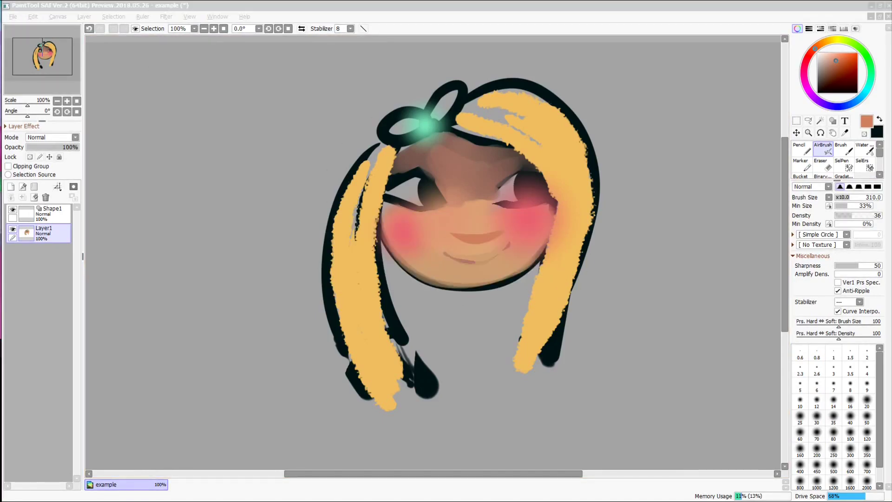
pyautogui.moveTo(8, 113); pyautogui.dragTo(310, 172)
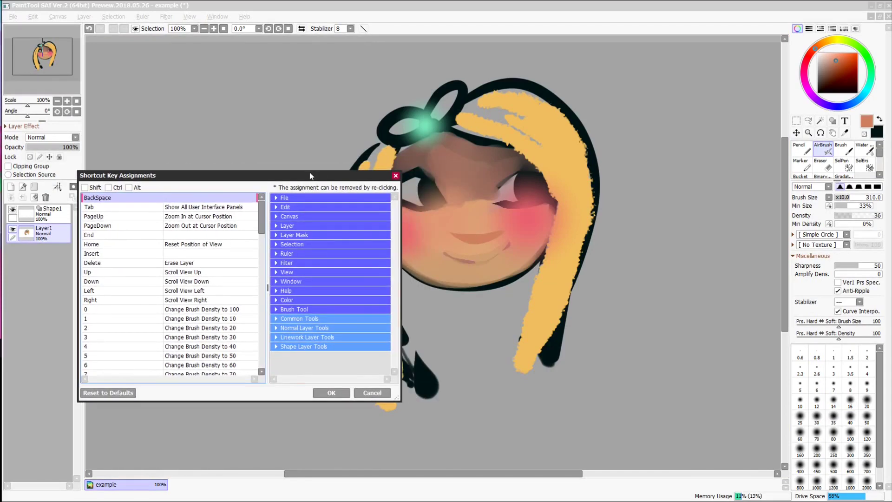
pyautogui.moveTo(263, 219)
pyautogui.mouseDown()
pyautogui.moveTo(264, 244)
pyautogui.moveTo(263, 214)
pyautogui.mouseUp()
pyautogui.click(288, 309)
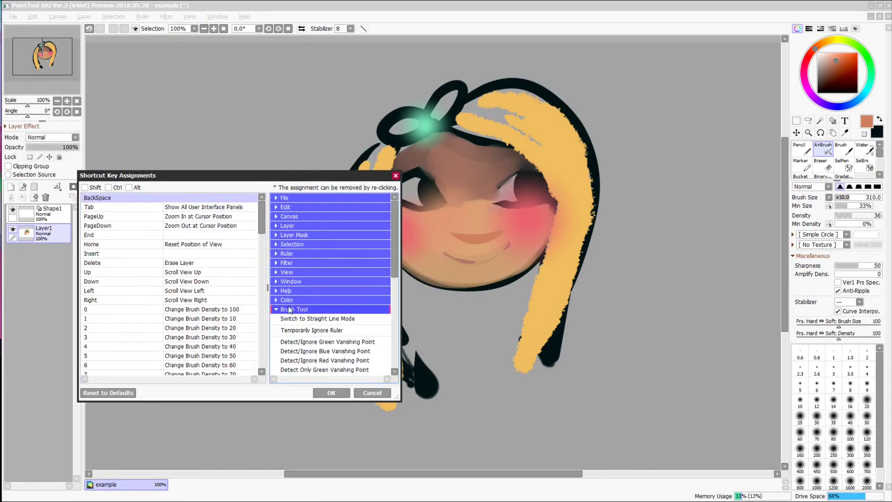
pyautogui.click(288, 308)
pyautogui.click(395, 176)
# - Type HELLO in dark brown at text size 100 beside the girl's head
pyautogui.click(845, 120)
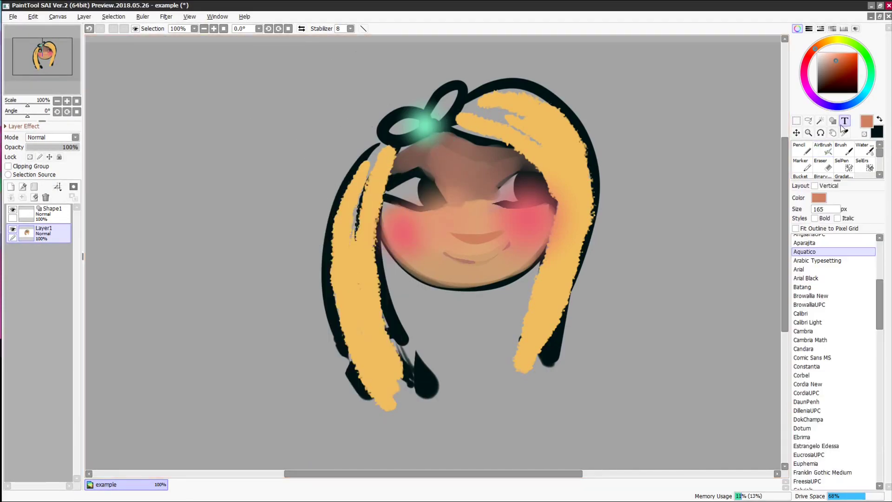
pyautogui.doubleClick(824, 209)
pyautogui.write('100')
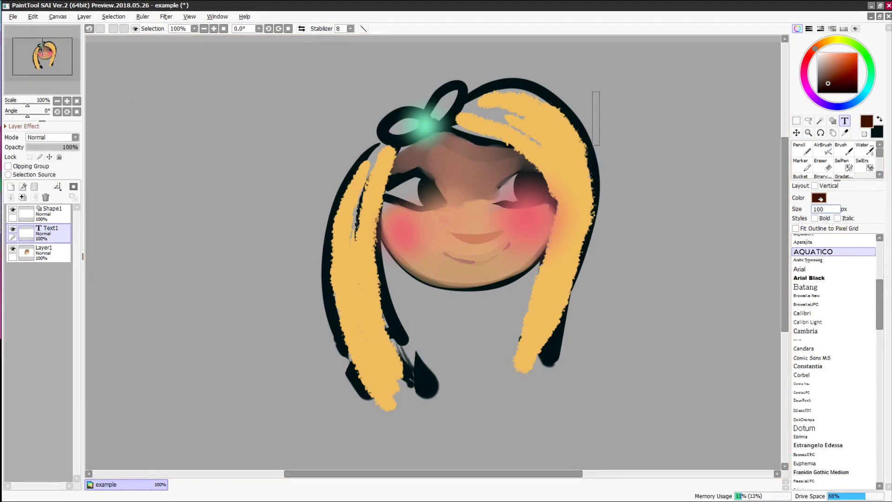
pyautogui.press('Return')
pyautogui.write('HELLO')
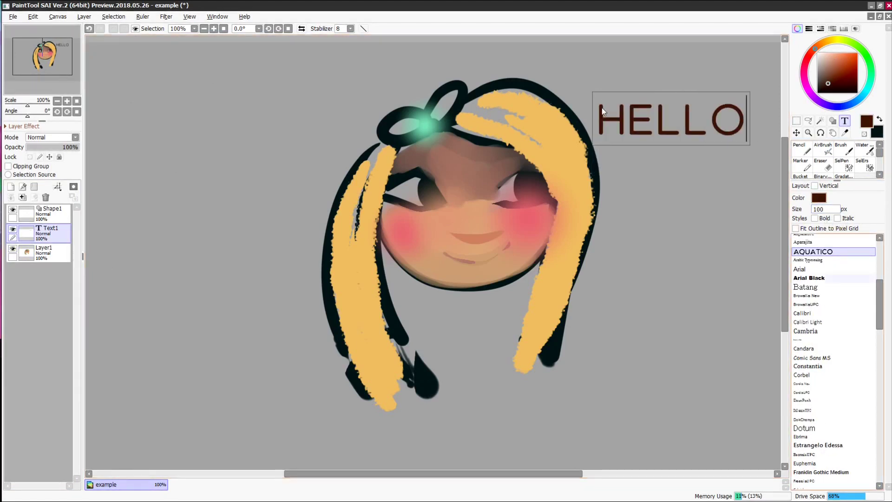
pyautogui.scroll(5, 805, 444)
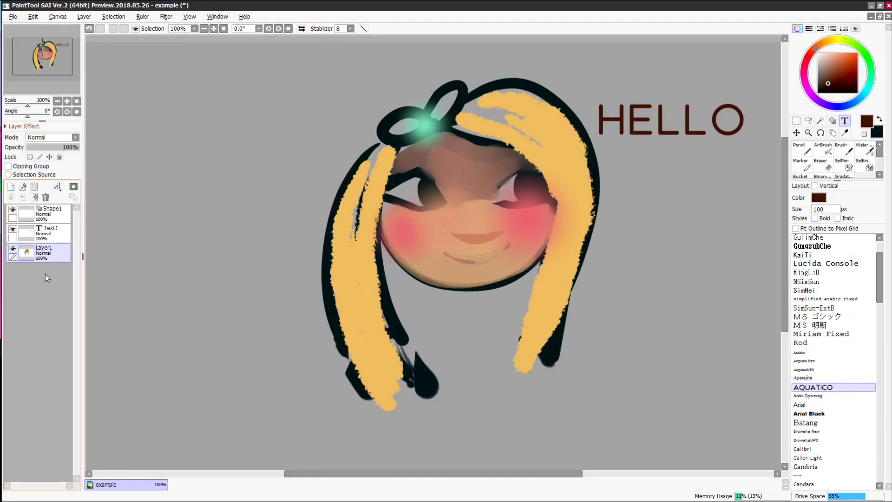
# - Outline a polygon selection around the left eye area
pyautogui.click(808, 121)
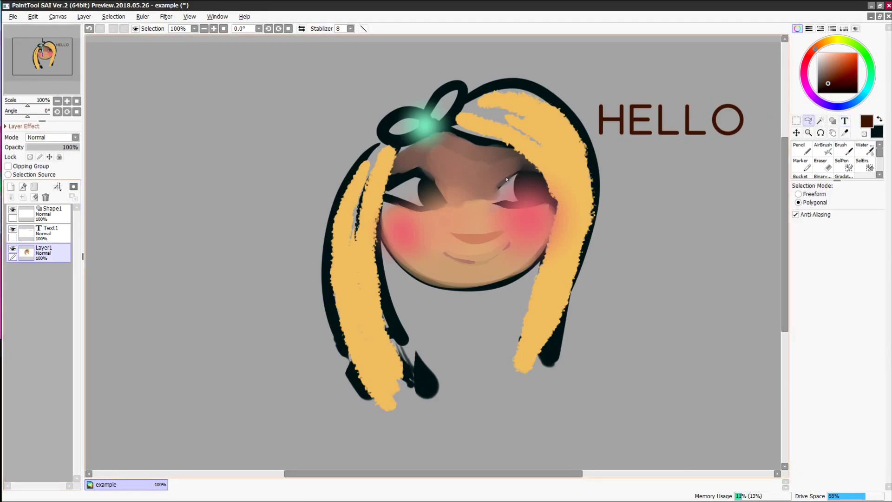
pyautogui.click(499, 148)
pyautogui.click(460, 189)
pyautogui.click(501, 148)
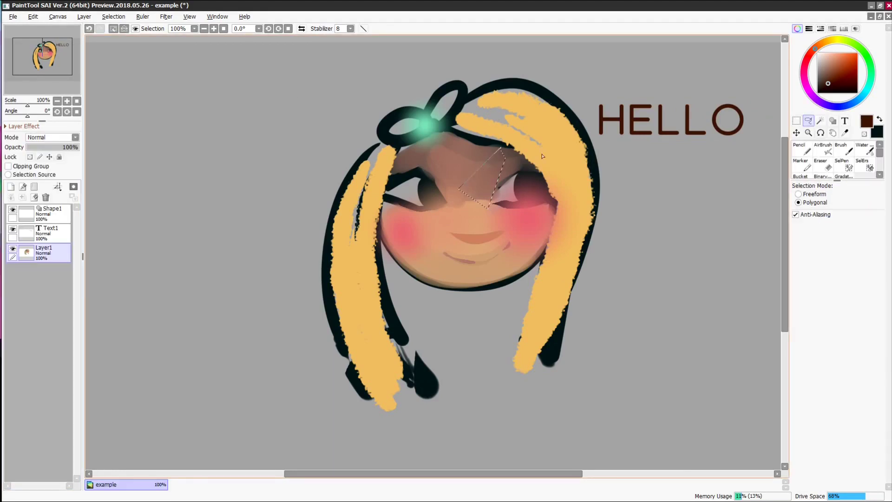
pyautogui.click(539, 185)
pyautogui.click(426, 179)
pyautogui.click(441, 188)
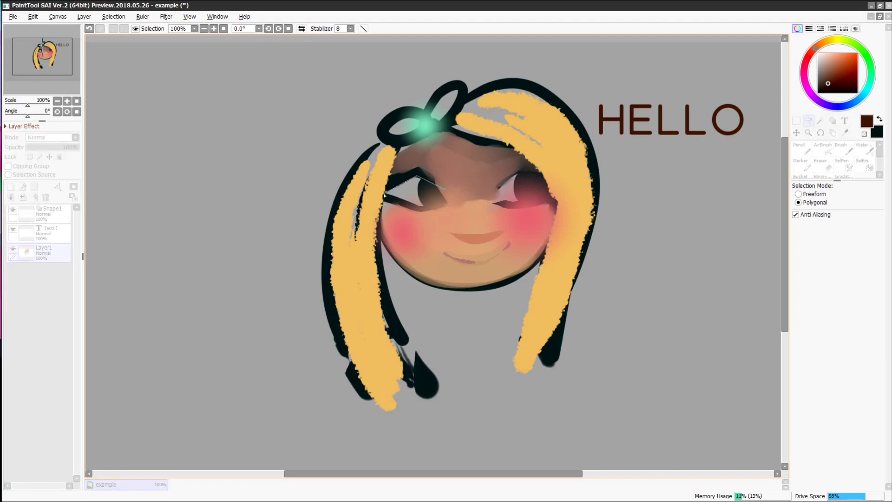
pyautogui.doubleClick(445, 196)
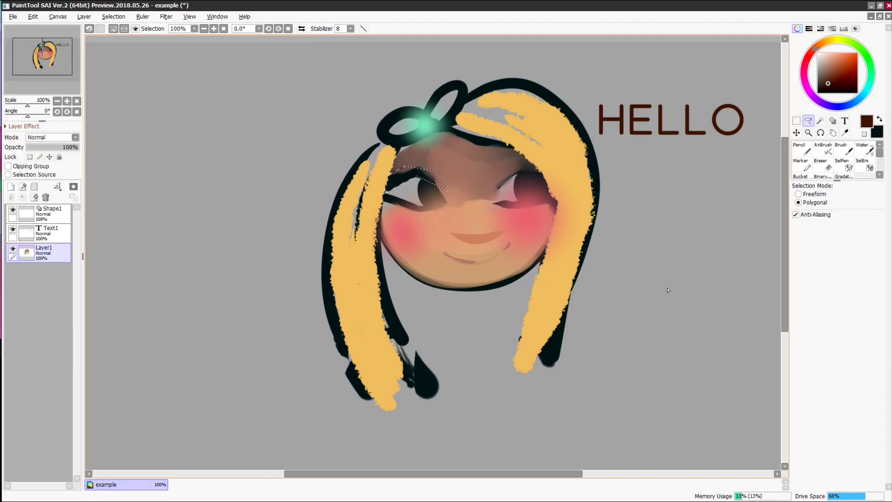
# - Lasso the upper eyelid and airbrush it near-black
pyautogui.click(799, 193)
pyautogui.moveTo(436, 187)
pyautogui.mouseDown()
pyautogui.moveTo(413, 180)
pyautogui.moveTo(386, 191)
pyautogui.moveTo(414, 167)
pyautogui.moveTo(449, 200)
pyautogui.mouseUp()
pyautogui.press('v')
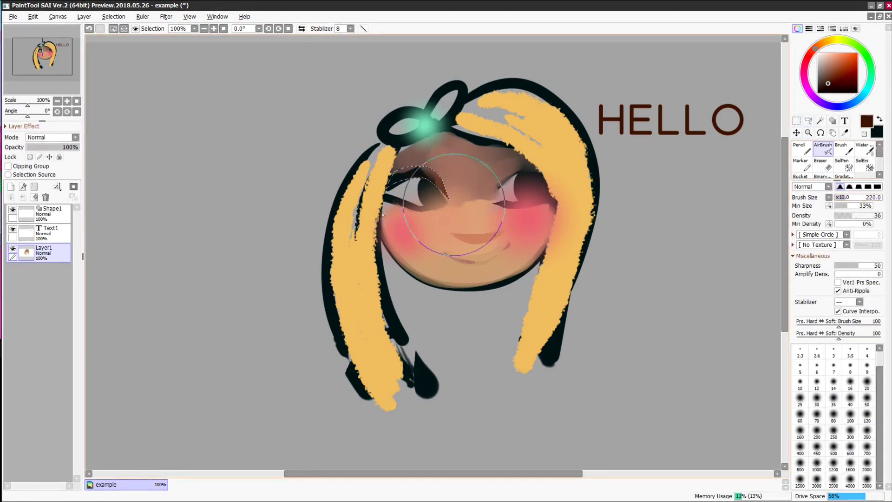
pyautogui.rightClick(397, 175)
pyautogui.moveTo(396, 174); pyautogui.dragTo(390, 179)
# - Clear the eyelid selection and outline the right eye
pyautogui.click(113, 29)
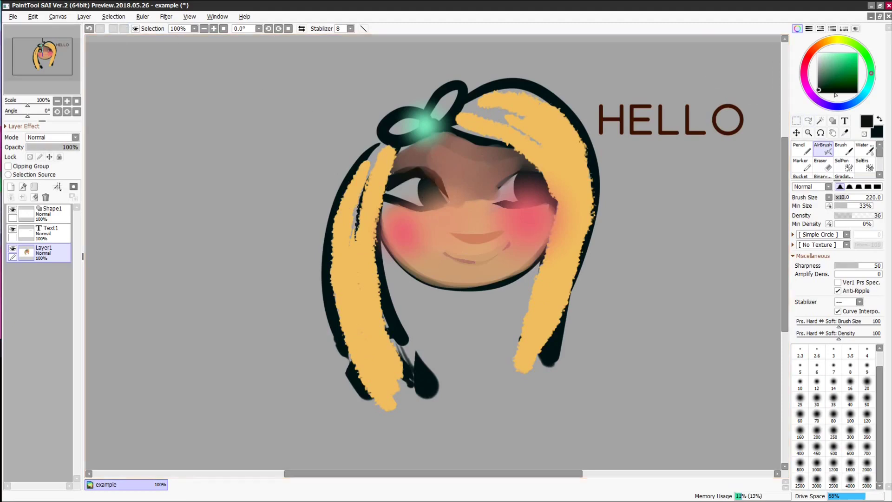
pyautogui.click(809, 122)
pyautogui.moveTo(497, 180); pyautogui.dragTo(498, 182)
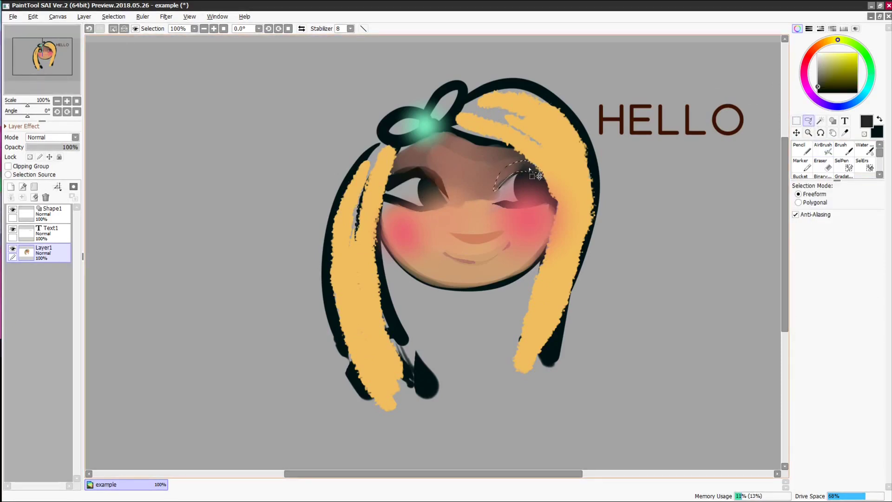
pyautogui.press('v')
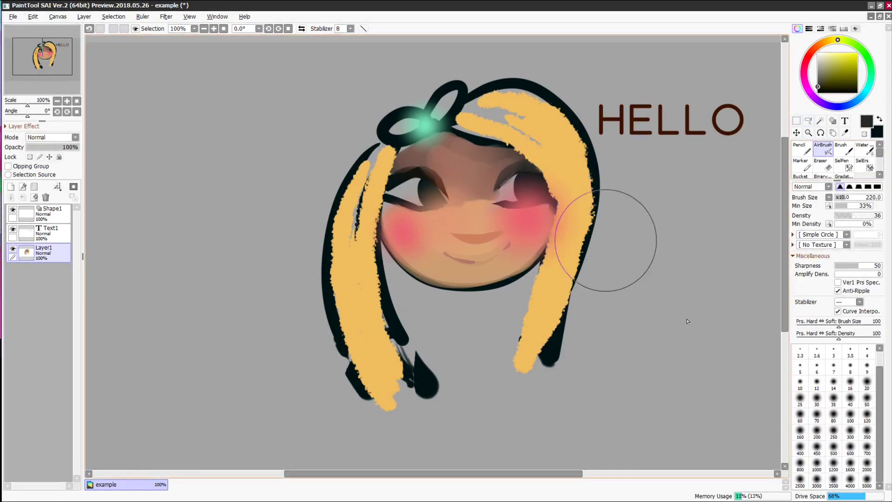
# - Paint a selection over both eyes with SelPen at size 40, density 40
pyautogui.click(841, 164)
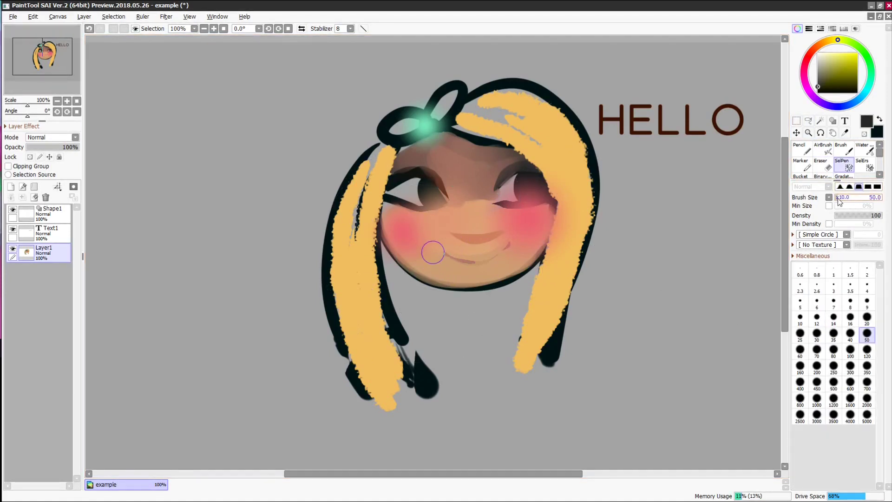
pyautogui.click(850, 333)
pyautogui.moveTo(407, 191); pyautogui.dragTo(419, 191)
pyautogui.moveTo(511, 188)
pyautogui.mouseDown()
pyautogui.moveTo(534, 189)
pyautogui.moveTo(424, 189)
pyautogui.mouseUp()
pyautogui.click(850, 186)
pyautogui.click(854, 216)
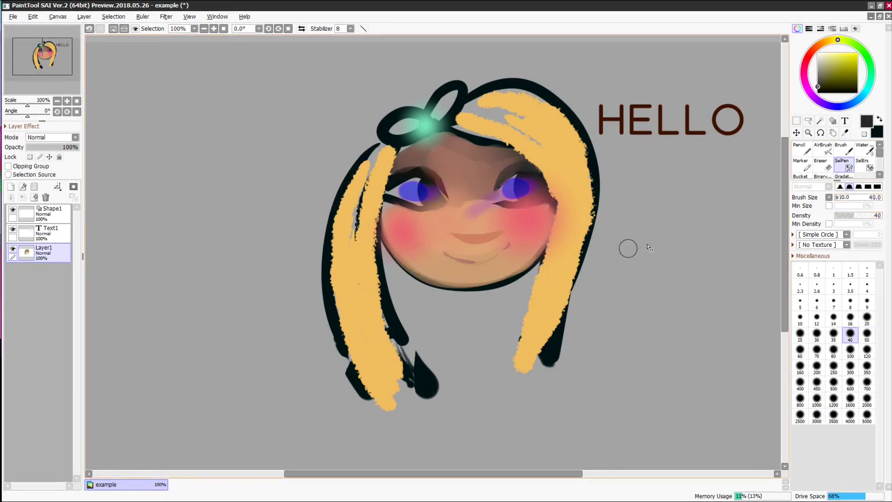
# - Trim the selection beside the right eye with SelErs, then pick pale cream
pyautogui.click(862, 164)
pyautogui.moveTo(511, 207)
pyautogui.mouseDown()
pyautogui.moveTo(488, 195)
pyautogui.moveTo(520, 186)
pyautogui.mouseUp()
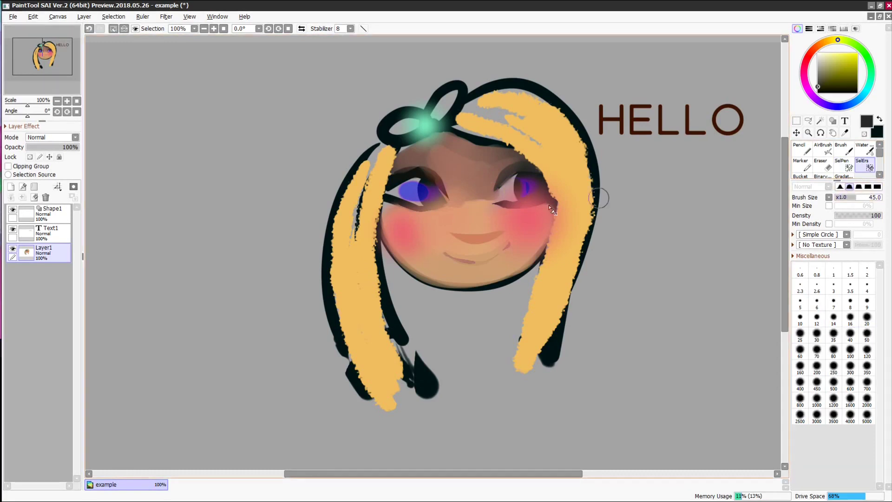
pyautogui.click(845, 164)
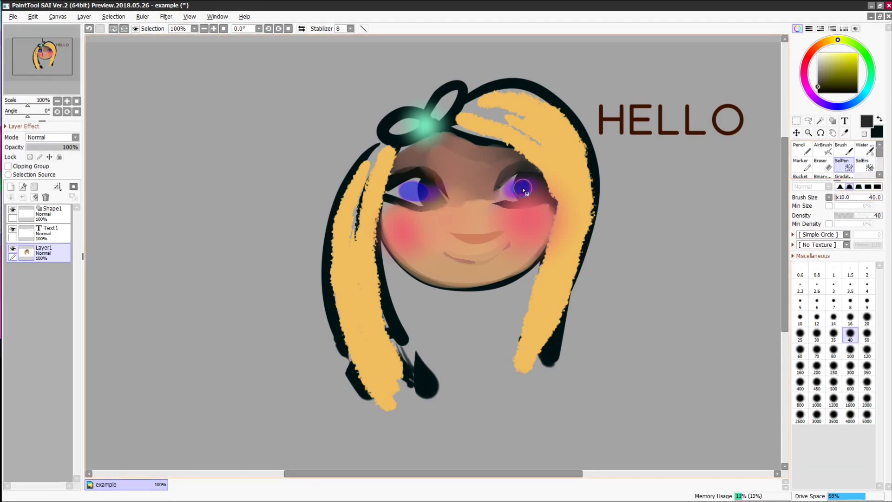
pyautogui.click(802, 148)
pyautogui.click(823, 53)
# - Fill both eyes pale cream with a size-210 pencil, then undo it
pyautogui.click(852, 197)
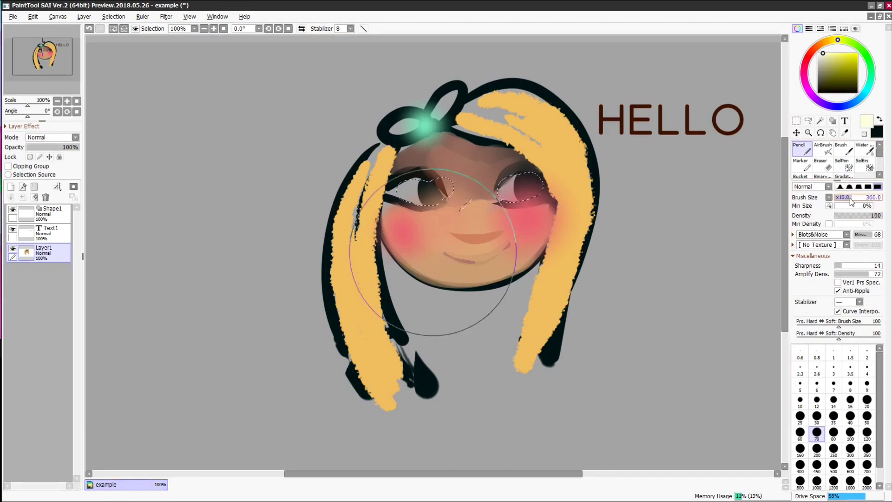
pyautogui.click(846, 197)
pyautogui.moveTo(526, 178)
pyautogui.mouseDown()
pyautogui.moveTo(535, 178)
pyautogui.moveTo(539, 208)
pyautogui.mouseUp()
pyautogui.moveTo(426, 187); pyautogui.dragTo(426, 194)
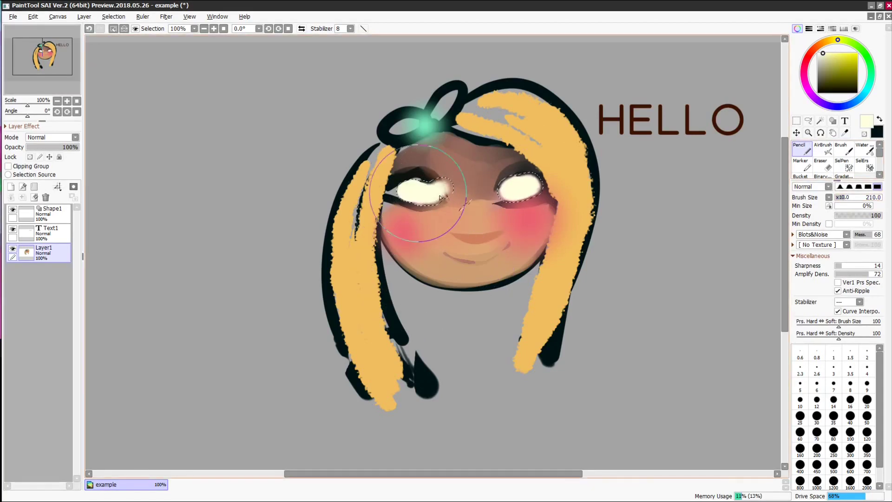
pyautogui.click(89, 29)
pyautogui.click(89, 29)
# - Softly lighten both eyes with cream using a size-270 airbrush, then deselect
pyautogui.click(823, 149)
pyautogui.moveTo(854, 197); pyautogui.dragTo(848, 198)
pyautogui.moveTo(418, 195); pyautogui.dragTo(429, 193)
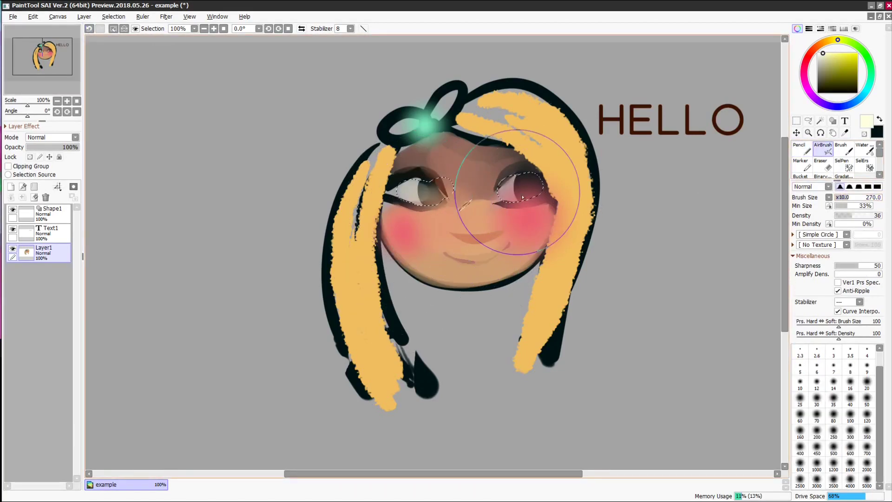
pyautogui.moveTo(518, 191); pyautogui.dragTo(504, 205)
pyautogui.hotkey('ctrl', 'd')
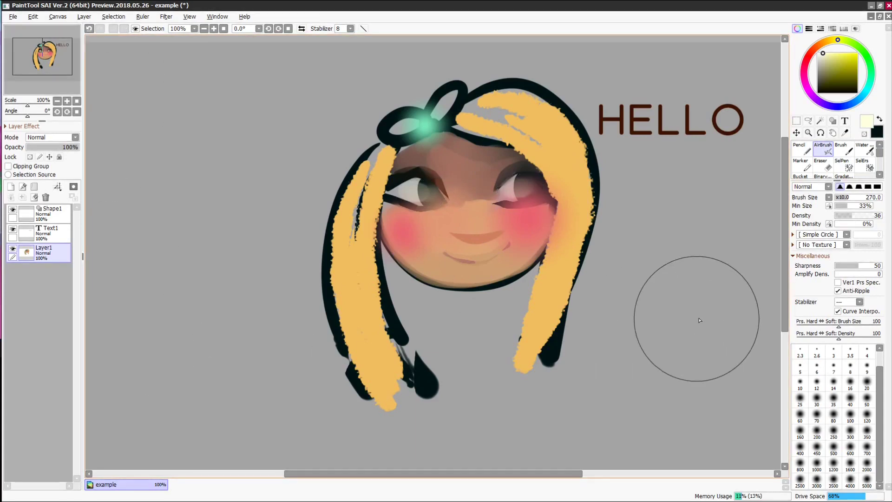
# - Lasso the areas under both eyes and airbrush them peach
pyautogui.click(859, 99)
pyautogui.click(830, 56)
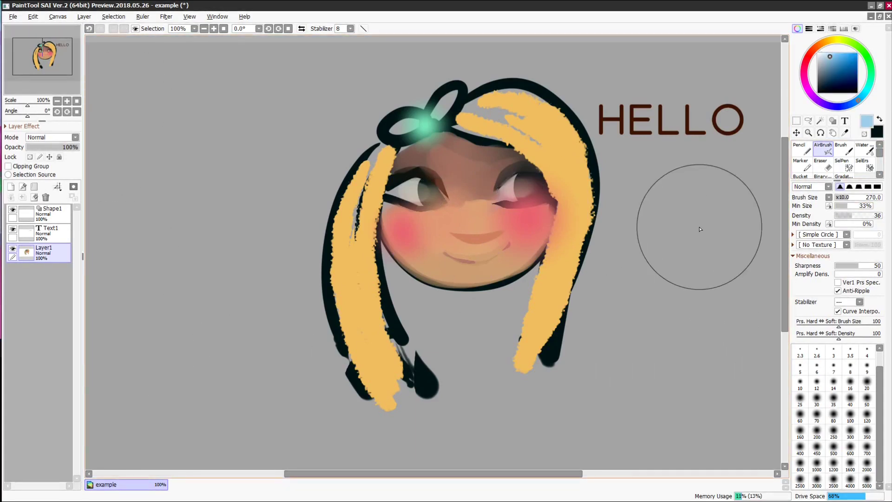
pyautogui.click(808, 121)
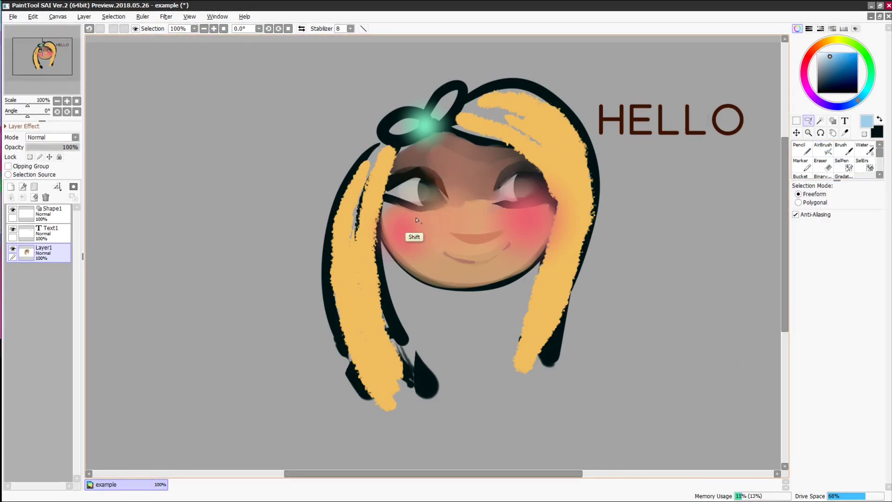
pyautogui.moveTo(388, 205)
pyautogui.mouseDown()
pyautogui.moveTo(437, 191)
pyautogui.moveTo(388, 205)
pyautogui.mouseUp()
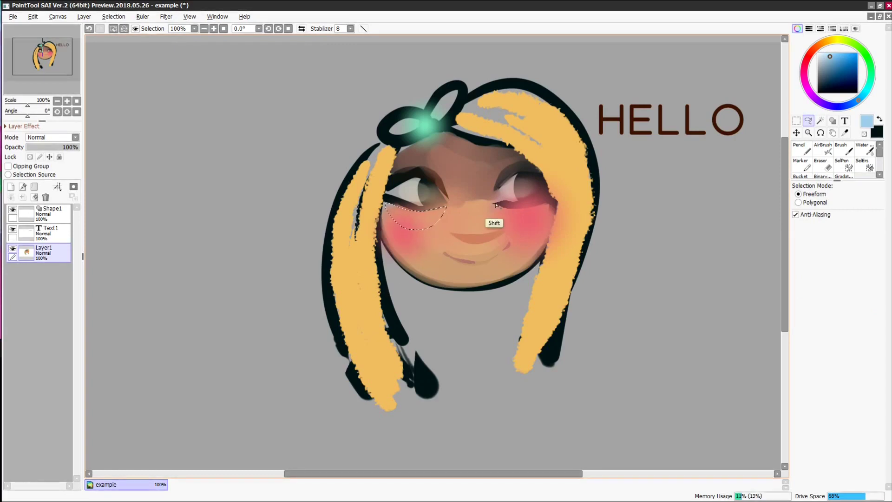
pyautogui.moveTo(502, 206)
pyautogui.mouseDown()
pyautogui.moveTo(531, 226)
pyautogui.moveTo(495, 210)
pyautogui.mouseUp()
pyautogui.click(819, 44)
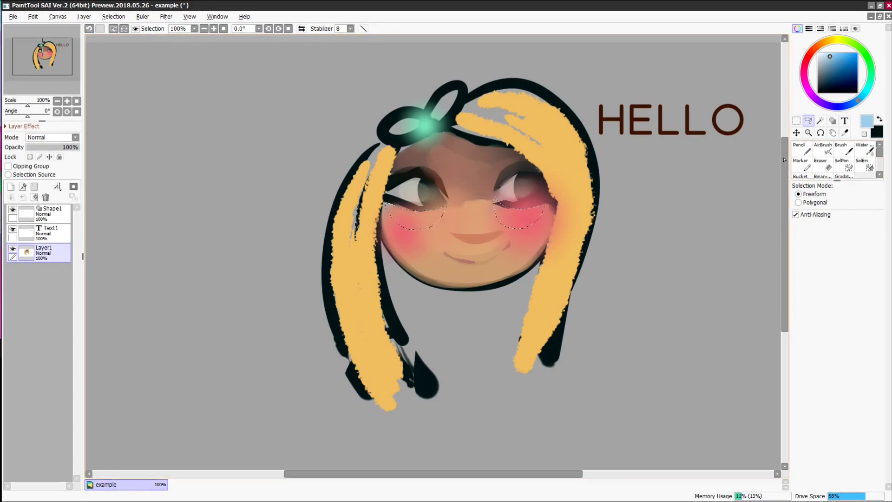
pyautogui.click(822, 154)
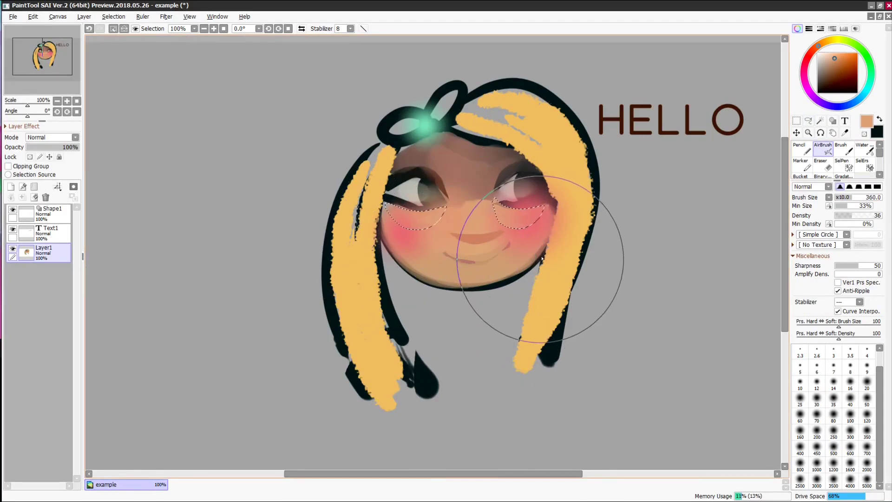
# - Select just the left eye and try moving it down, then undo
pyautogui.click(808, 121)
pyautogui.moveTo(428, 203)
pyautogui.mouseDown()
pyautogui.moveTo(507, 186)
pyautogui.moveTo(446, 191)
pyautogui.mouseUp()
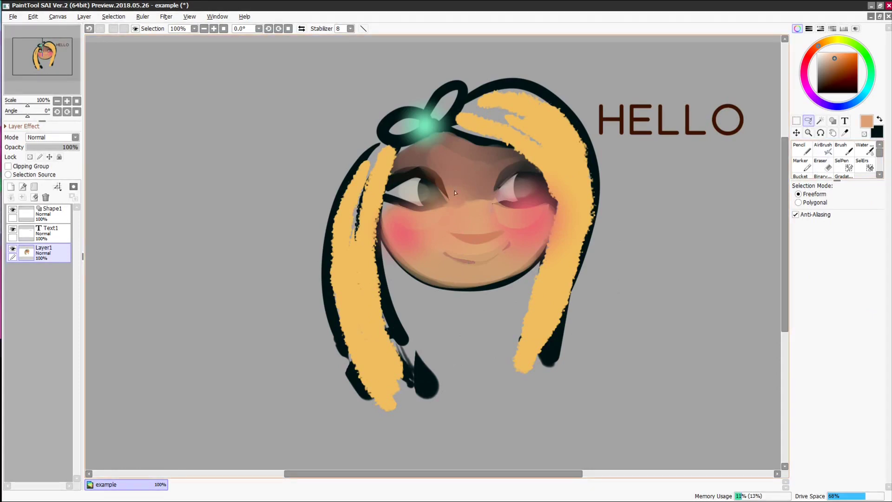
pyautogui.click(796, 132)
pyautogui.moveTo(438, 186); pyautogui.dragTo(434, 198)
pyautogui.hotkey('ctrl', 'z')
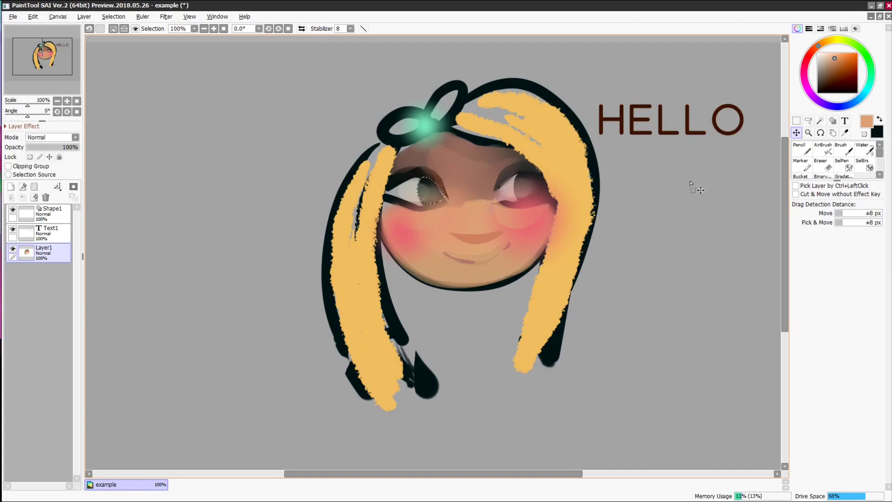
# - Stretch the left eye slightly taller and tilt it counter-clockwise, dragging at Nearest Neighbor
pyautogui.hotkey('ctrl', 't')
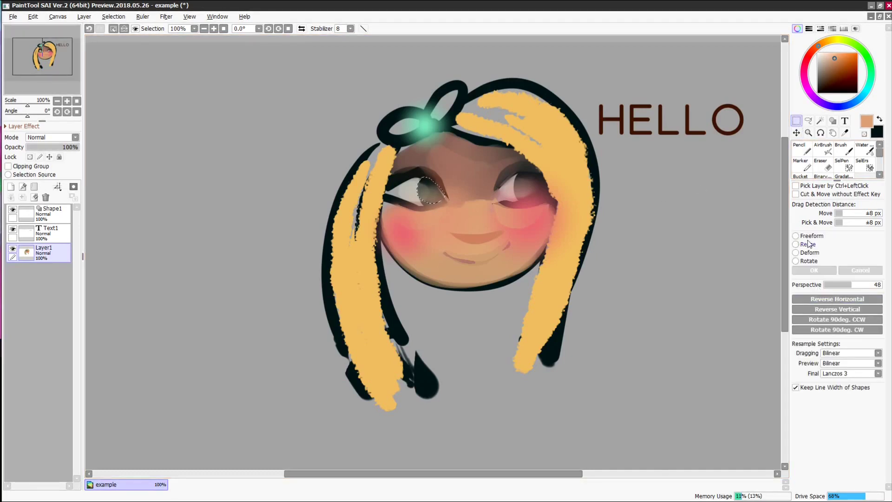
pyautogui.click(809, 244)
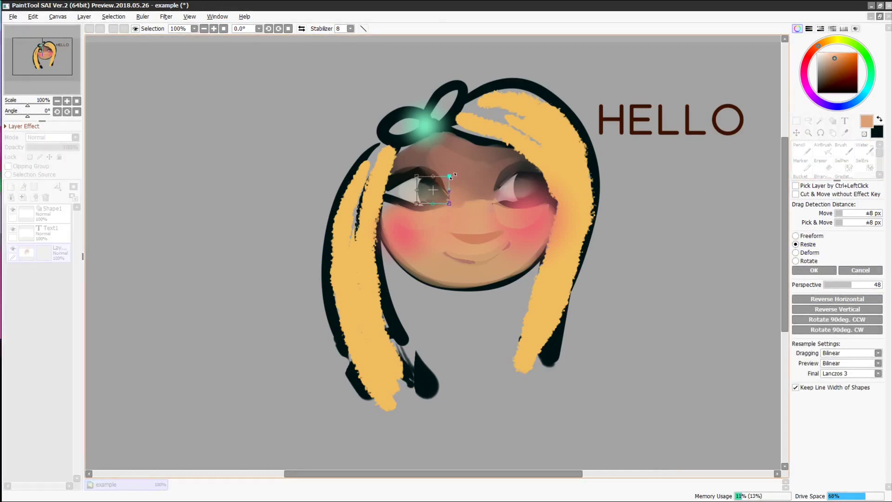
pyautogui.moveTo(417, 203); pyautogui.dragTo(413, 208)
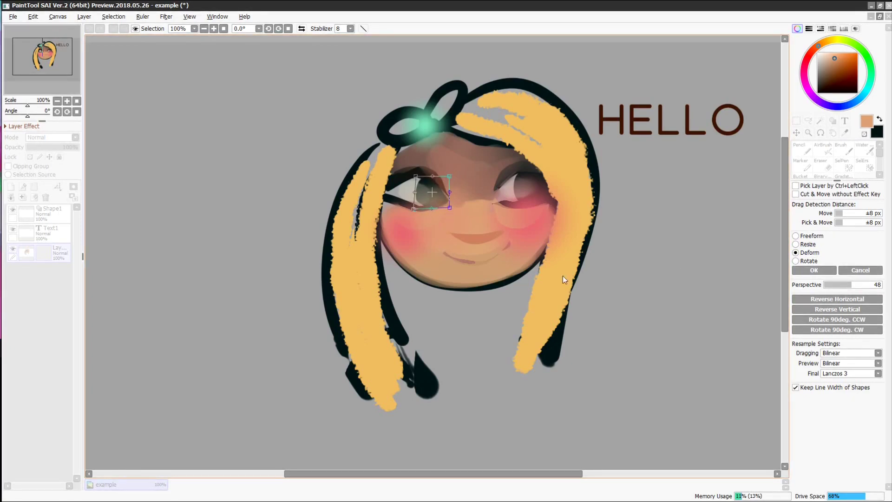
pyautogui.moveTo(564, 279); pyautogui.dragTo(544, 240)
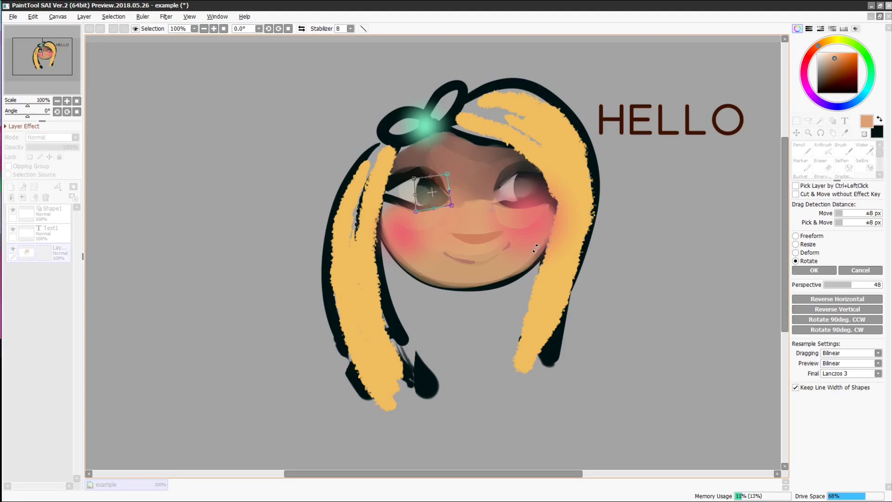
pyautogui.click(850, 353)
pyautogui.click(843, 363)
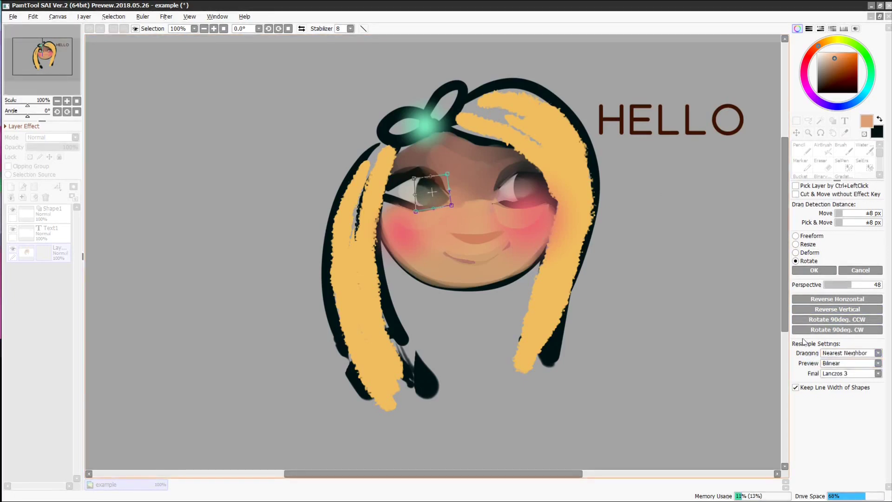
pyautogui.moveTo(480, 214)
pyautogui.mouseDown()
pyautogui.moveTo(473, 221)
pyautogui.moveTo(478, 203)
pyautogui.moveTo(466, 226)
pyautogui.moveTo(478, 211)
pyautogui.moveTo(470, 220)
pyautogui.mouseUp()
# - Rotate the eye further with Bilinear dragging and Bilinear preview, then apply
pyautogui.click(877, 353)
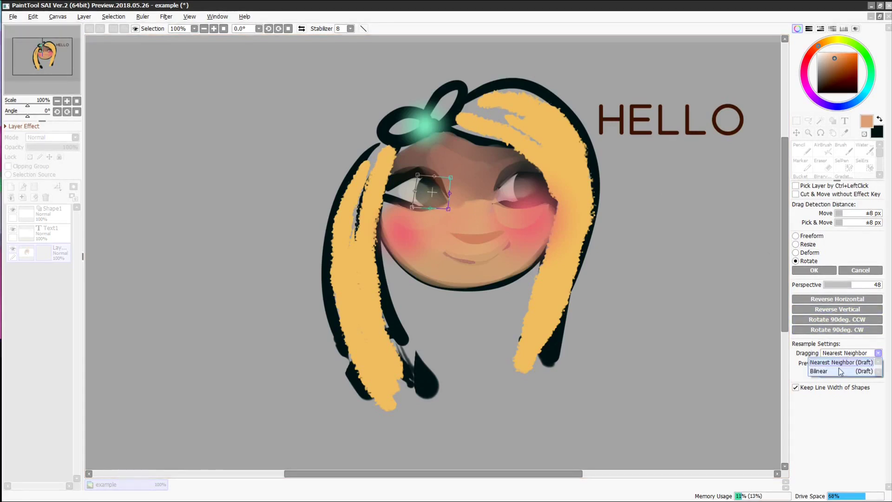
pyautogui.click(840, 372)
pyautogui.click(851, 363)
pyautogui.click(848, 373)
pyautogui.moveTo(590, 272); pyautogui.dragTo(567, 240)
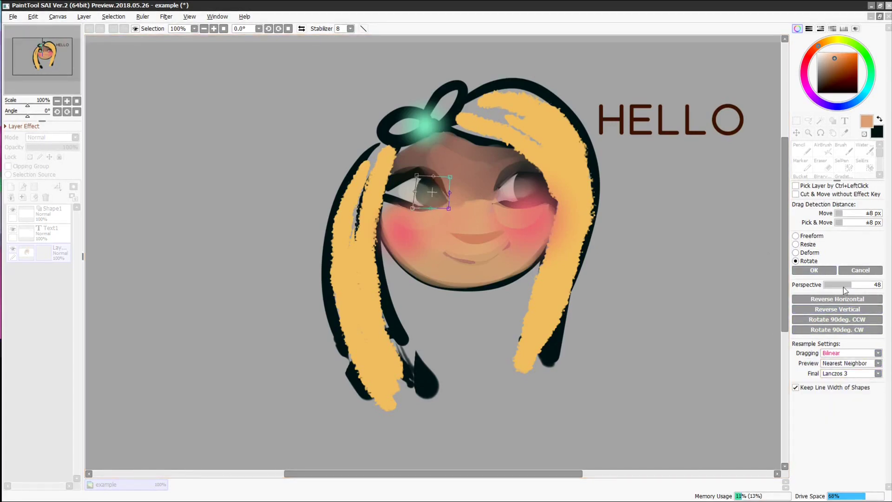
pyautogui.click(849, 363)
pyautogui.click(848, 381)
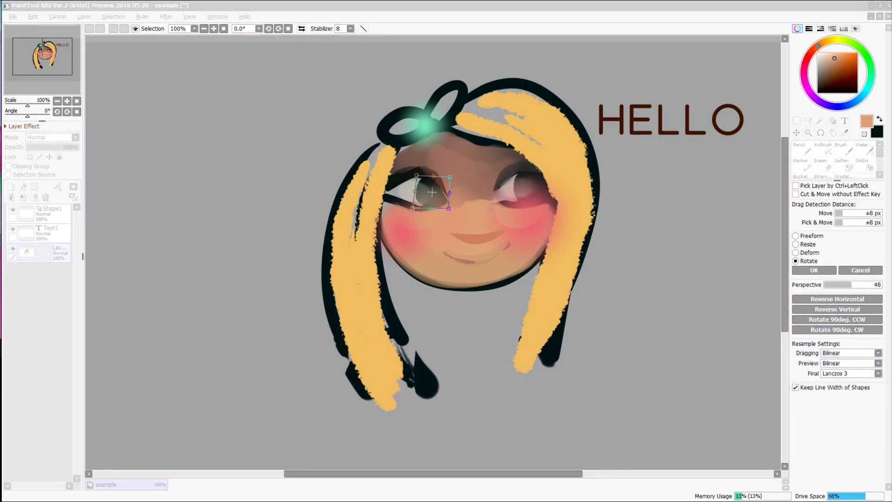
pyautogui.click(822, 269)
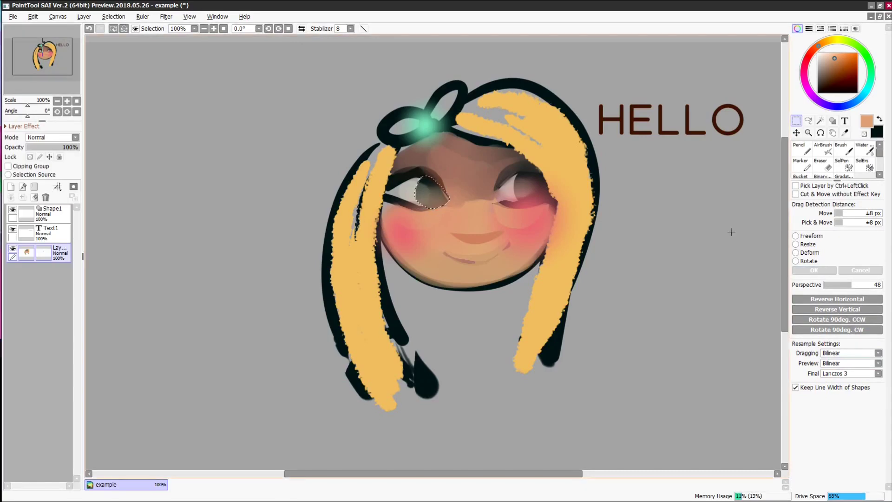
# - Lasso the nose and resize it smaller
pyautogui.click(809, 122)
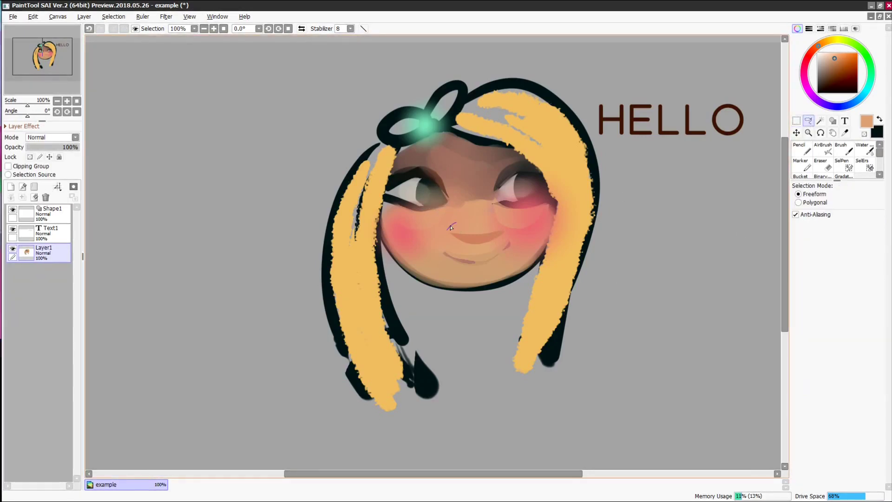
pyautogui.moveTo(490, 224); pyautogui.dragTo(455, 224)
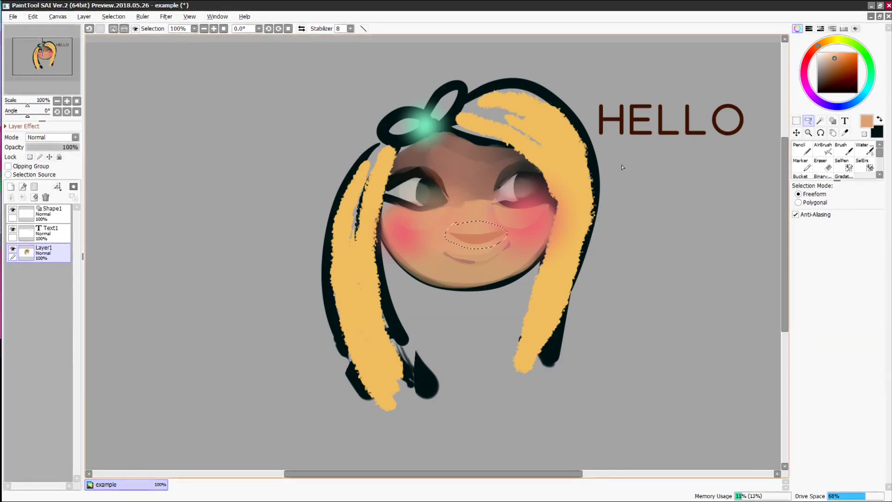
pyautogui.click(797, 121)
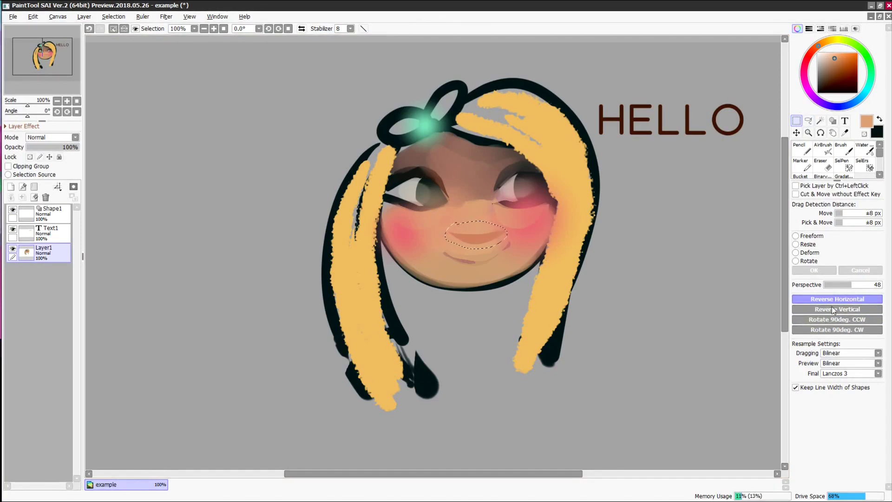
pyautogui.click(795, 244)
pyautogui.moveTo(508, 221)
pyautogui.mouseDown()
pyautogui.moveTo(470, 237)
pyautogui.moveTo(509, 220)
pyautogui.mouseUp()
pyautogui.moveTo(444, 249); pyautogui.dragTo(441, 249)
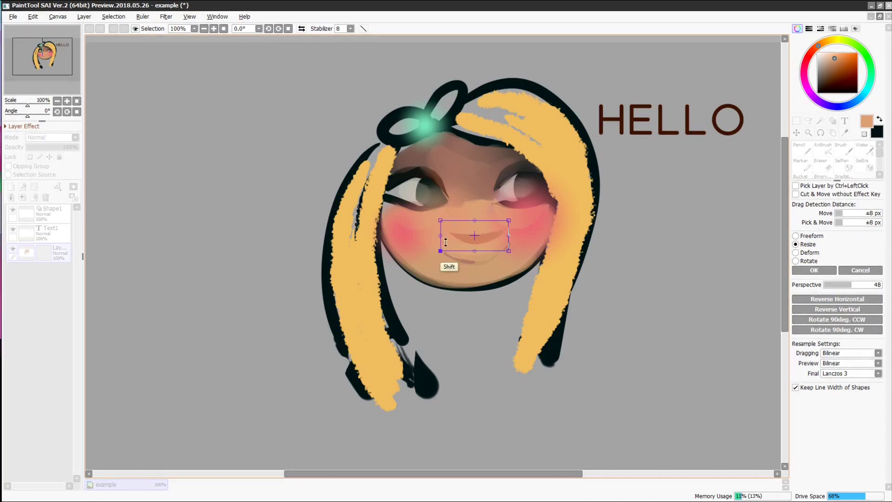
pyautogui.click(814, 270)
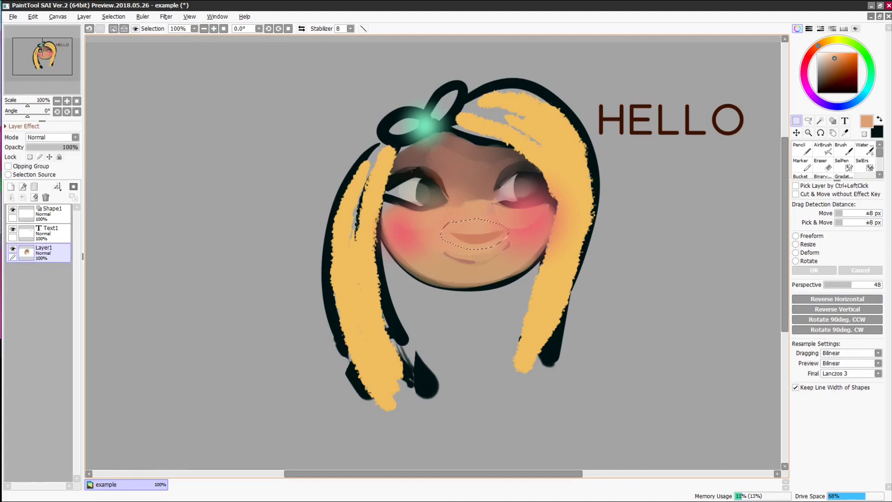
# - Enlarge a rectangular selection around the left eye, then deselect
pyautogui.moveTo(395, 162); pyautogui.dragTo(467, 206)
pyautogui.hotkey('ctrl', 't')
pyautogui.hotkey('ctrl', 't')
pyautogui.moveTo(467, 162)
pyautogui.mouseDown()
pyautogui.moveTo(457, 173)
pyautogui.moveTo(510, 136)
pyautogui.moveTo(473, 167)
pyautogui.mouseUp()
pyautogui.click(814, 270)
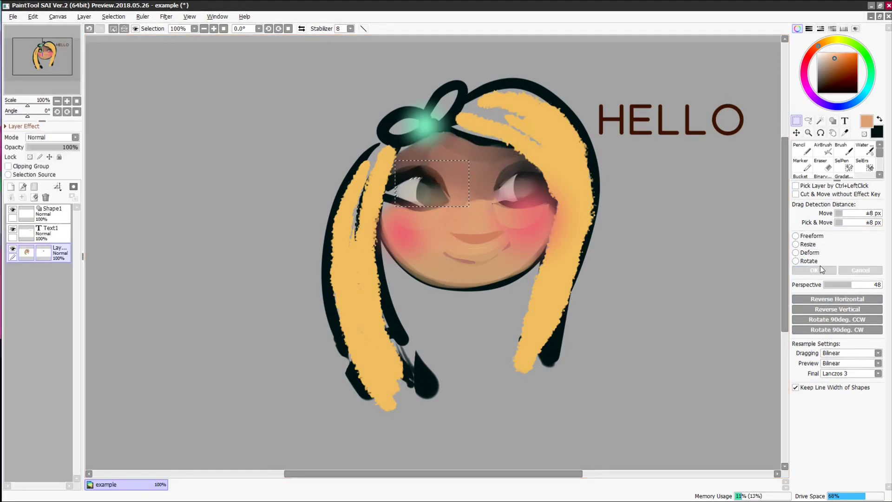
pyautogui.hotkey('ctrl', 'd')
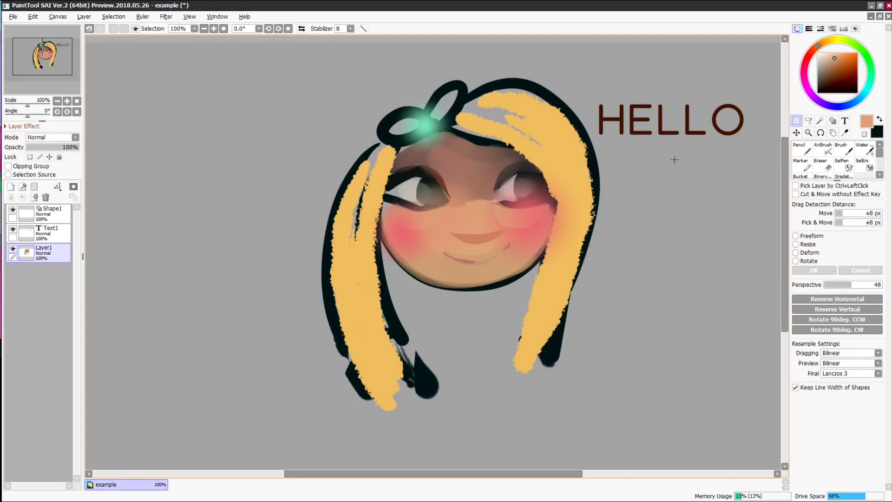
# - Flip the view horizontally and add a new normal layer with a size-20 pale peach pencil
pyautogui.press('h')
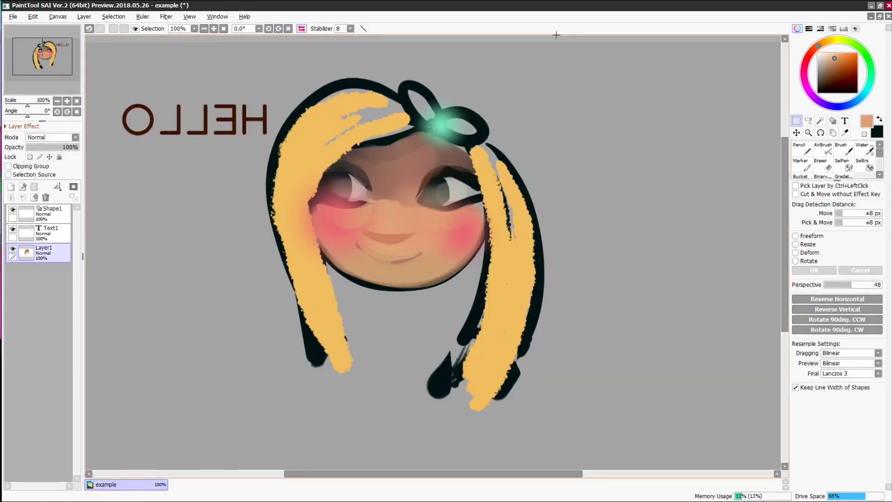
pyautogui.press('n')
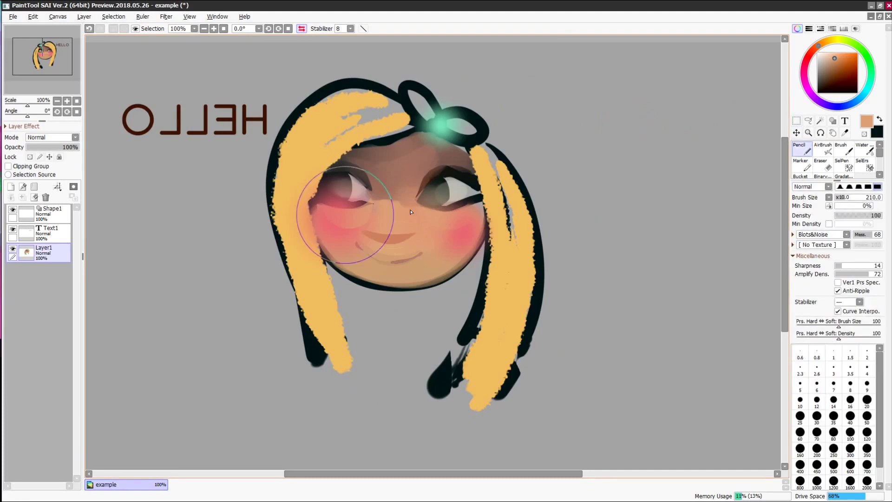
pyautogui.click(84, 16)
pyautogui.click(90, 29)
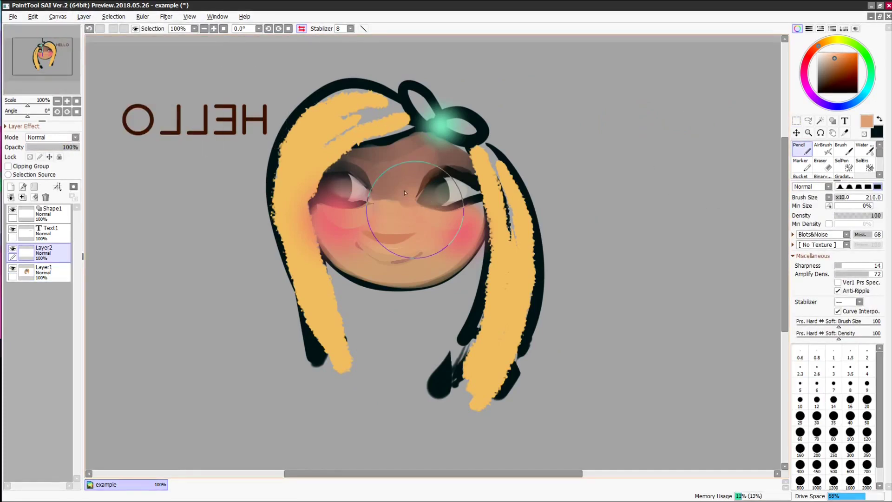
pyautogui.moveTo(840, 199); pyautogui.dragTo(837, 198)
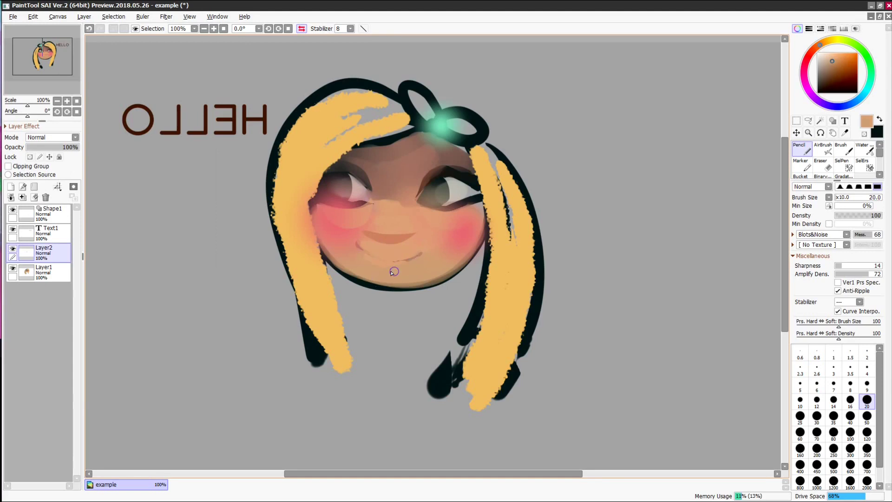
pyautogui.keyDown('alt'); pyautogui.click(337, 212); pyautogui.keyUp('alt')
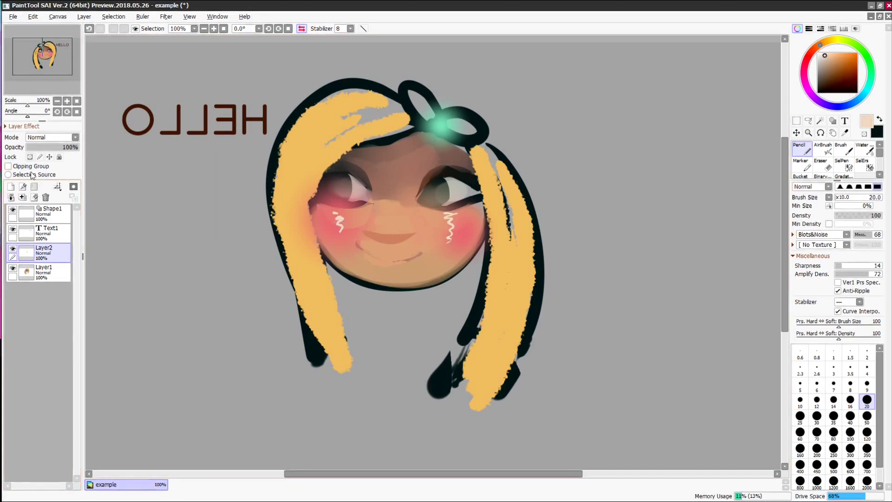
# - Toggle Layer2's visibility to compare the white cheek squiggles under the eyes
pyautogui.click(13, 250)
pyautogui.click(14, 250)
pyautogui.click(14, 250)
pyautogui.click(14, 250)
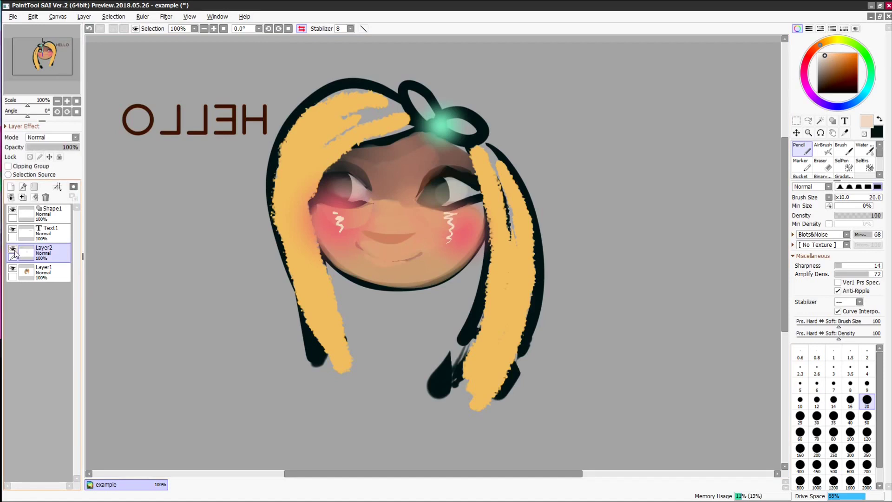
# - Set the pencil to a pale light blue with sharpness 0 for eye highlights
pyautogui.click(858, 101)
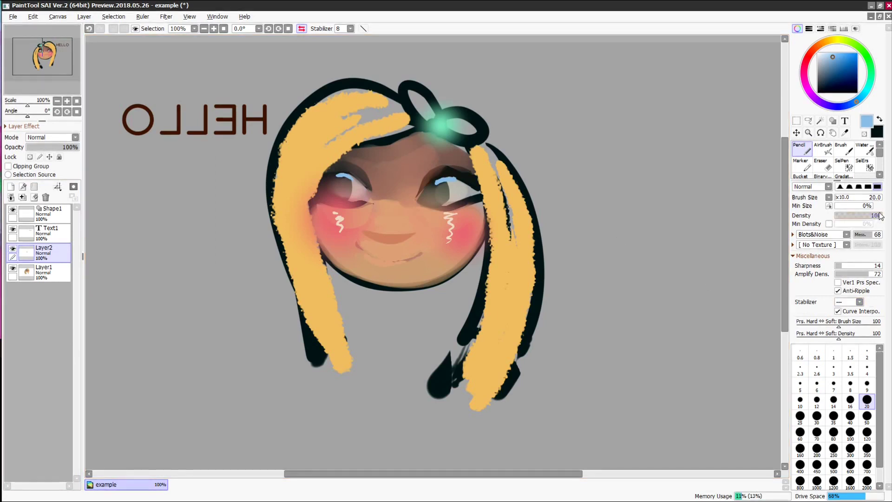
pyautogui.moveTo(845, 266)
pyautogui.mouseDown()
pyautogui.moveTo(835, 267)
pyautogui.moveTo(846, 276)
pyautogui.moveTo(836, 278)
pyautogui.mouseUp()
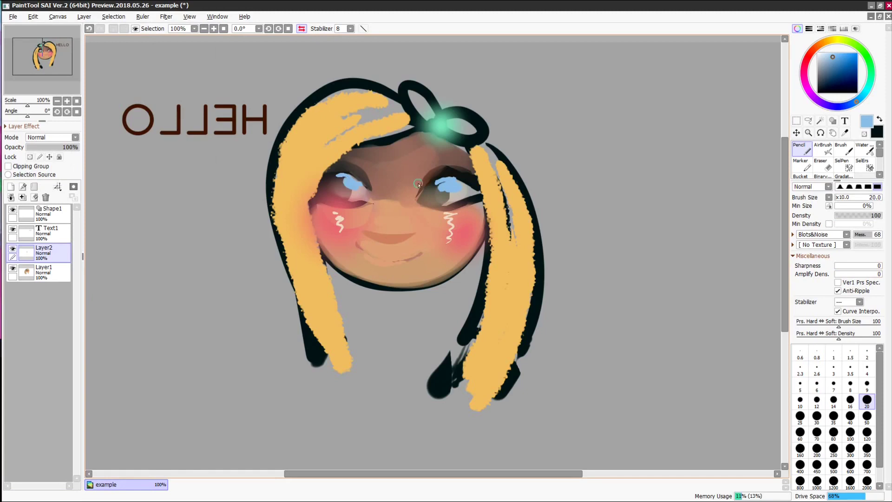
pyautogui.click(824, 56)
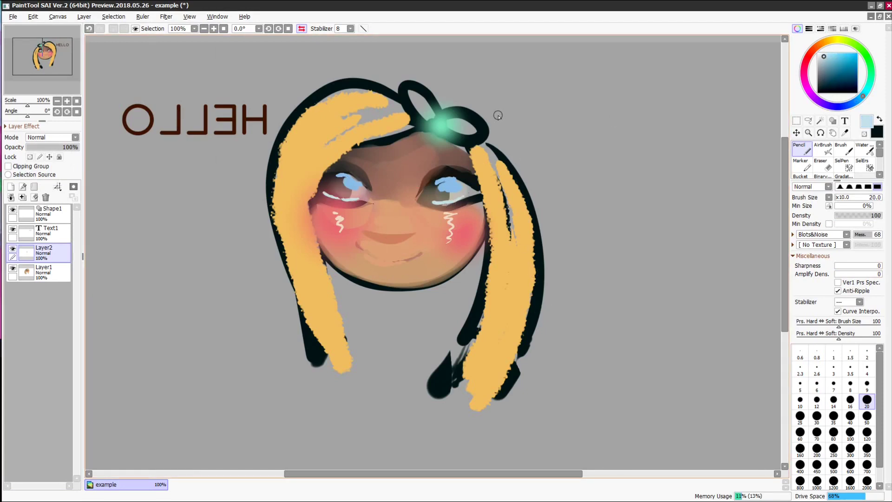
# - Add a clipped layer and airbrush yellow-green into both eyes
pyautogui.click(11, 187)
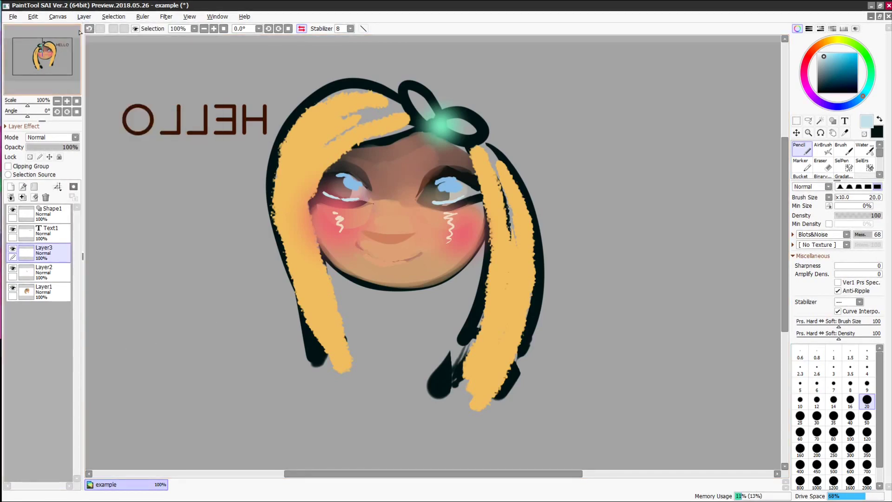
pyautogui.click(8, 166)
pyautogui.click(841, 40)
pyautogui.click(836, 56)
pyautogui.click(822, 149)
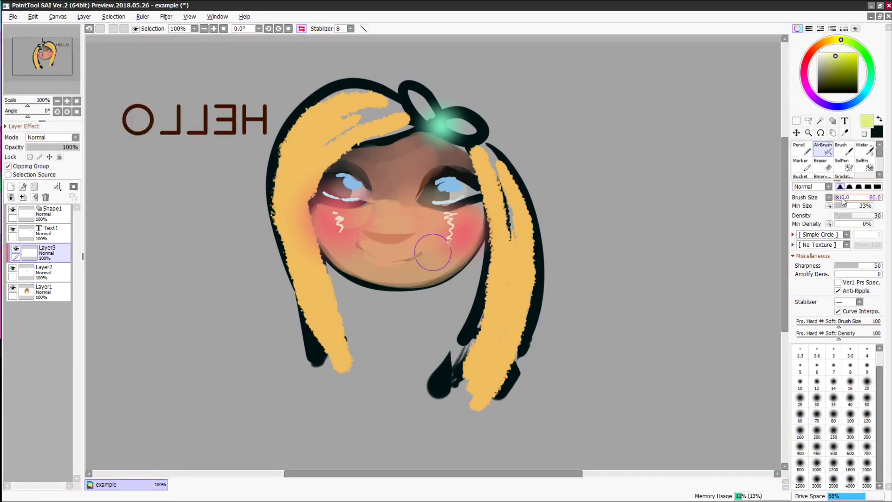
pyautogui.moveTo(437, 186); pyautogui.dragTo(462, 185)
pyautogui.moveTo(342, 185)
pyautogui.mouseDown()
pyautogui.moveTo(364, 198)
pyautogui.moveTo(369, 188)
pyautogui.mouseUp()
# - Airbrush pale pink into the eyes and darken the lower highlights with sampled browns
pyautogui.click(810, 54)
pyautogui.click(824, 57)
pyautogui.moveTo(451, 185)
pyautogui.mouseDown()
pyautogui.moveTo(470, 184)
pyautogui.moveTo(460, 183)
pyautogui.mouseUp()
pyautogui.rightClick(343, 197)
pyautogui.moveTo(339, 198)
pyautogui.mouseDown()
pyautogui.moveTo(323, 195)
pyautogui.moveTo(353, 195)
pyautogui.moveTo(325, 189)
pyautogui.moveTo(332, 198)
pyautogui.mouseUp()
pyautogui.rightClick(367, 200)
pyautogui.rightClick(322, 195)
pyautogui.rightClick(327, 187)
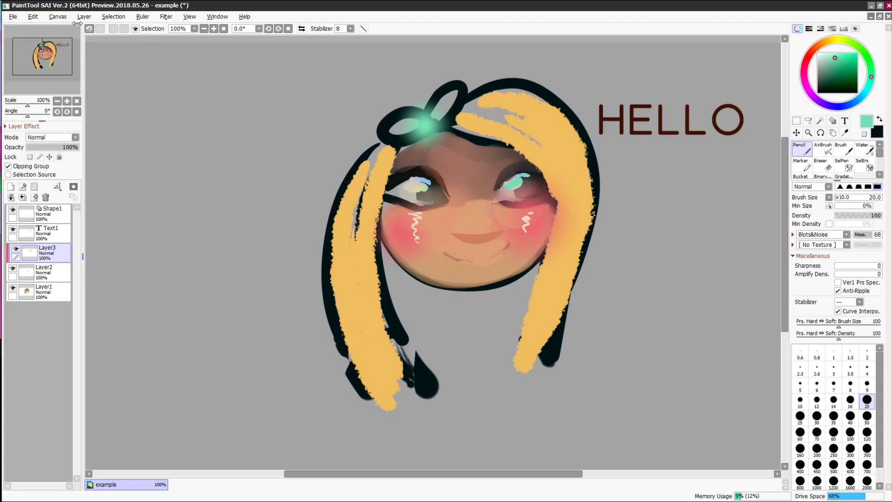
# - On new Layer4, draw dark blue streaks on both sides of the hair
pyautogui.rightClick(45, 205)
pyautogui.click(54, 260)
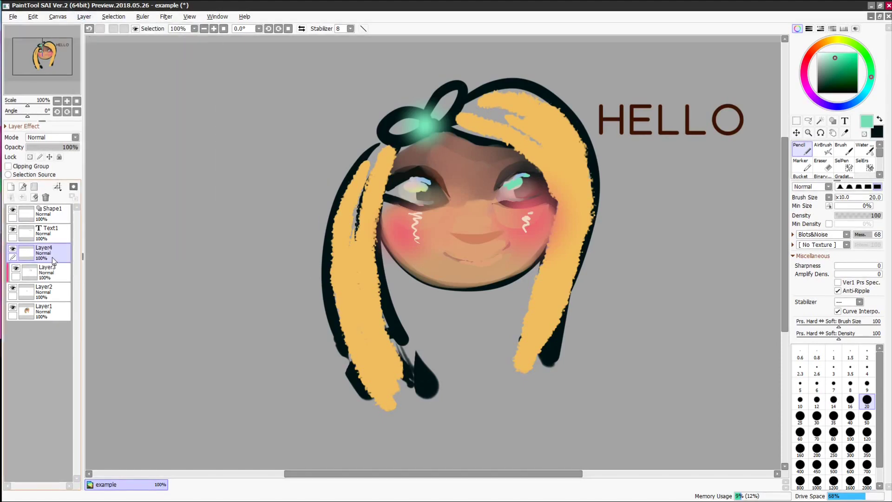
pyautogui.click(858, 100)
pyautogui.click(832, 75)
pyautogui.moveTo(560, 151)
pyautogui.mouseDown()
pyautogui.moveTo(580, 232)
pyautogui.moveTo(591, 167)
pyautogui.mouseUp()
pyautogui.moveTo(379, 193)
pyautogui.mouseDown()
pyautogui.moveTo(360, 261)
pyautogui.moveTo(330, 205)
pyautogui.mouseUp()
# - Add a layer mask to Layer4 and test masking and restoring the right hair's blue
pyautogui.click(73, 196)
pyautogui.moveTo(572, 184)
pyautogui.mouseDown()
pyautogui.moveTo(576, 144)
pyautogui.moveTo(594, 201)
pyautogui.mouseUp()
pyautogui.click(818, 52)
pyautogui.moveTo(571, 158)
pyautogui.mouseDown()
pyautogui.moveTo(587, 207)
pyautogui.moveTo(597, 176)
pyautogui.mouseUp()
pyautogui.click(13, 250)
pyautogui.click(13, 250)
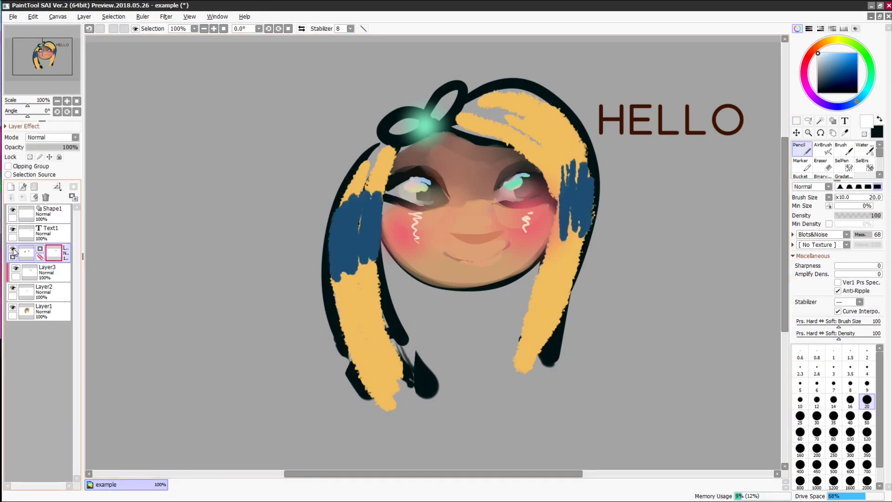
# - Fade the blue hair streaks on the mask using black and mid grey
pyautogui.press('x')
pyautogui.moveTo(574, 153); pyautogui.dragTo(588, 207)
pyautogui.moveTo(563, 167); pyautogui.dragTo(571, 188)
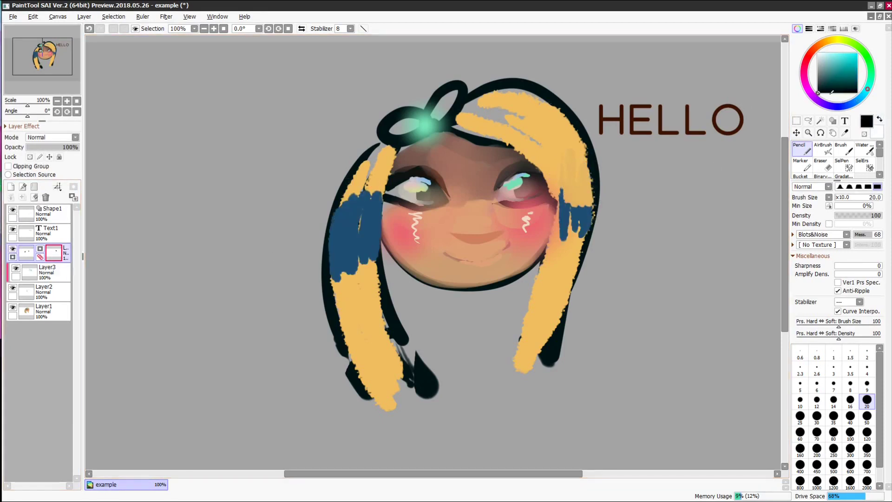
pyautogui.click(816, 72)
pyautogui.moveTo(565, 151); pyautogui.dragTo(569, 207)
pyautogui.moveTo(588, 165); pyautogui.dragTo(589, 218)
pyautogui.moveTo(567, 202); pyautogui.dragTo(572, 228)
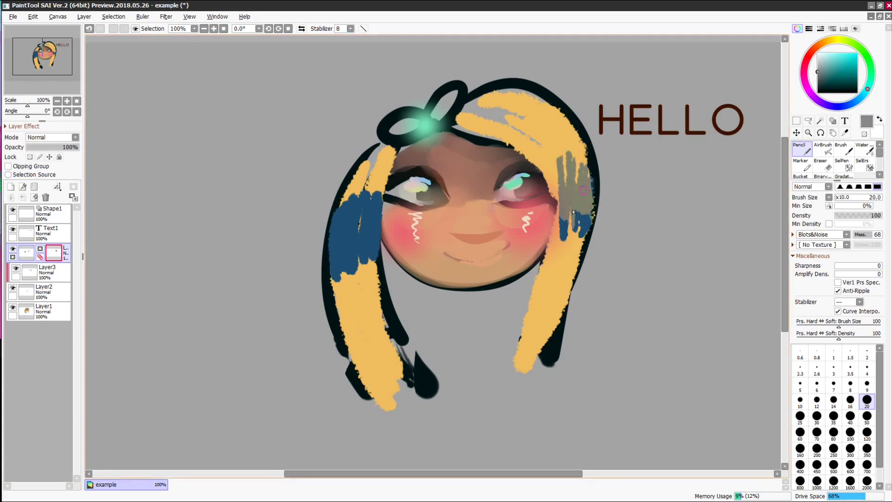
pyautogui.moveTo(378, 181); pyautogui.dragTo(371, 223)
pyautogui.moveTo(357, 193)
pyautogui.mouseDown()
pyautogui.moveTo(356, 224)
pyautogui.moveTo(332, 232)
pyautogui.mouseUp()
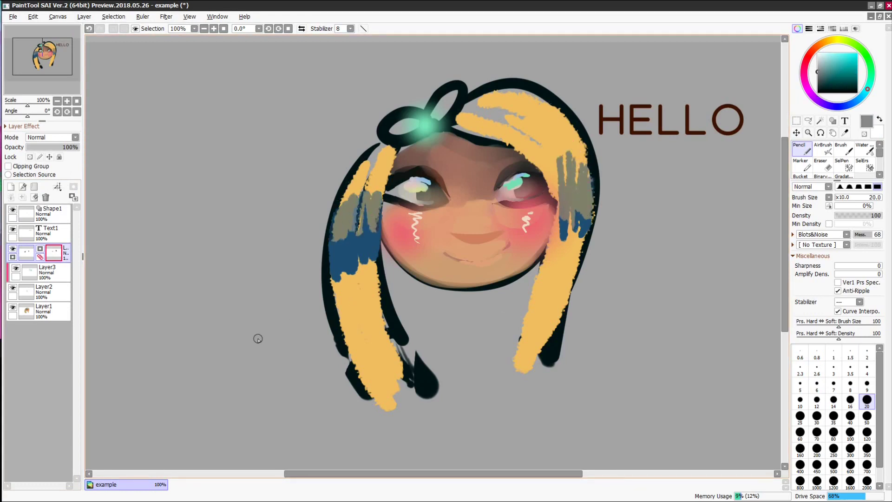
# - Create a new layer folder and move Shape1 and Layer3 into it
pyautogui.click(84, 16)
pyautogui.click(107, 52)
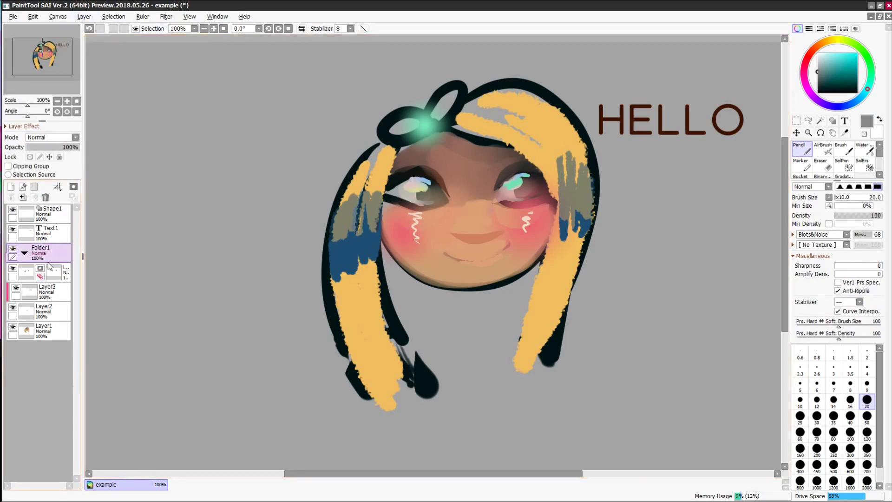
pyautogui.doubleClick(41, 249)
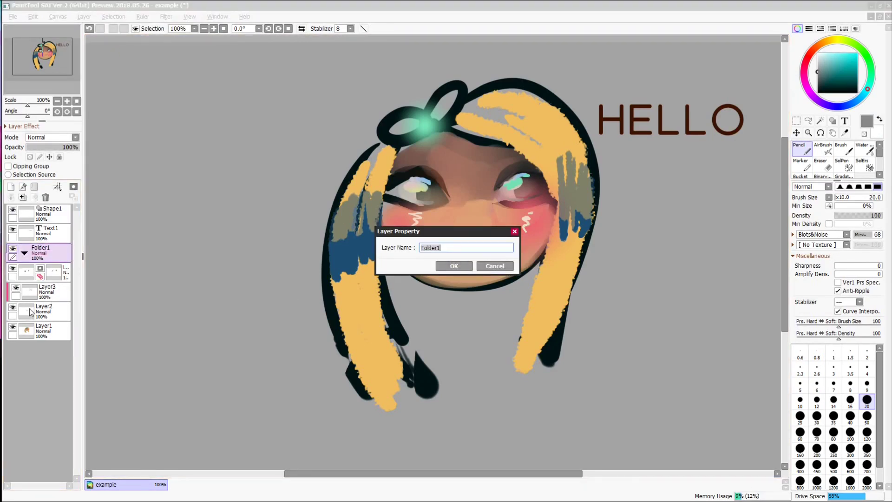
pyautogui.press('Return')
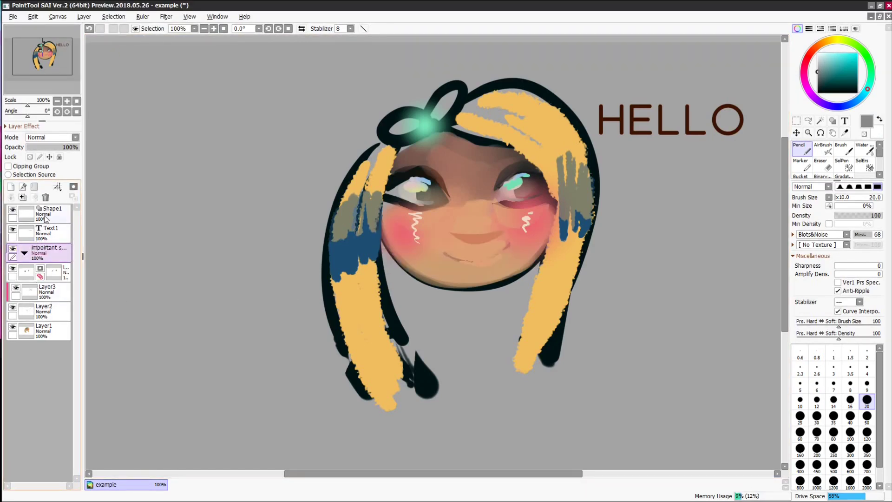
pyautogui.click(12, 210)
pyautogui.click(12, 210)
pyautogui.moveTo(45, 214); pyautogui.dragTo(53, 236)
pyautogui.moveTo(54, 272); pyautogui.dragTo(46, 247)
pyautogui.moveTo(50, 281); pyautogui.dragTo(47, 339)
# - Review the layers and set the shape layer's opacity to 72%
pyautogui.click(52, 319)
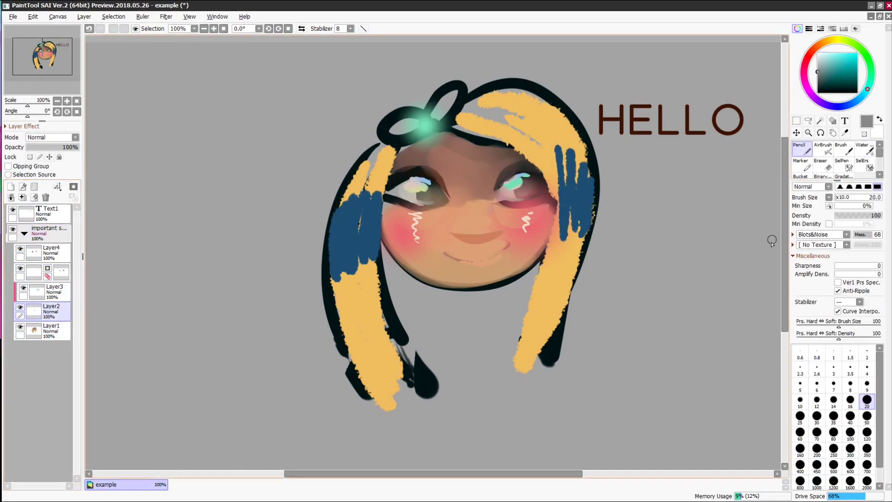
pyautogui.click(49, 252)
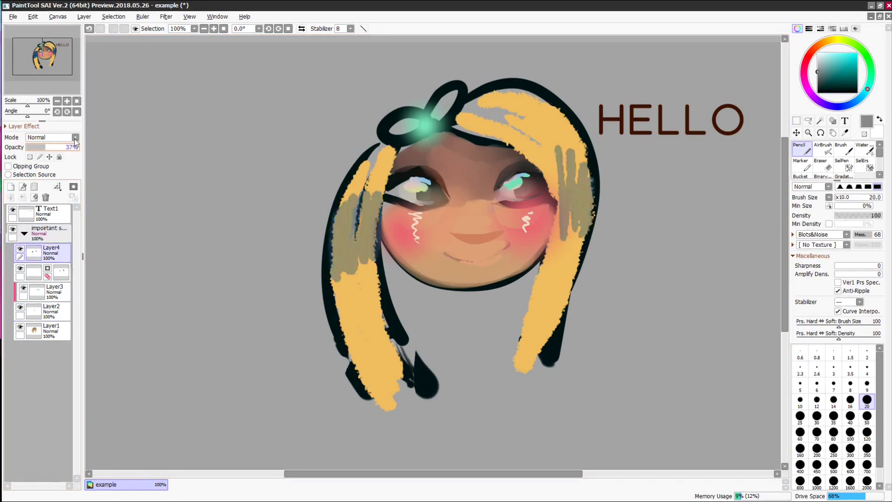
pyautogui.click(61, 278)
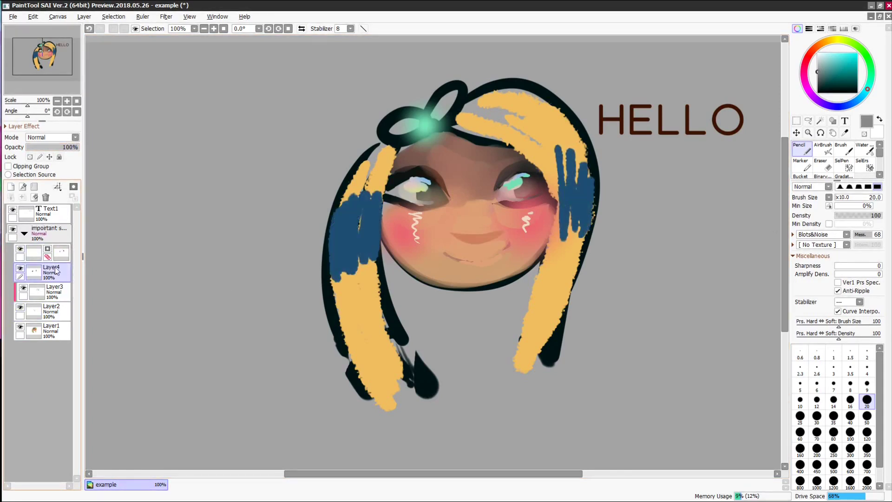
pyautogui.click(47, 315)
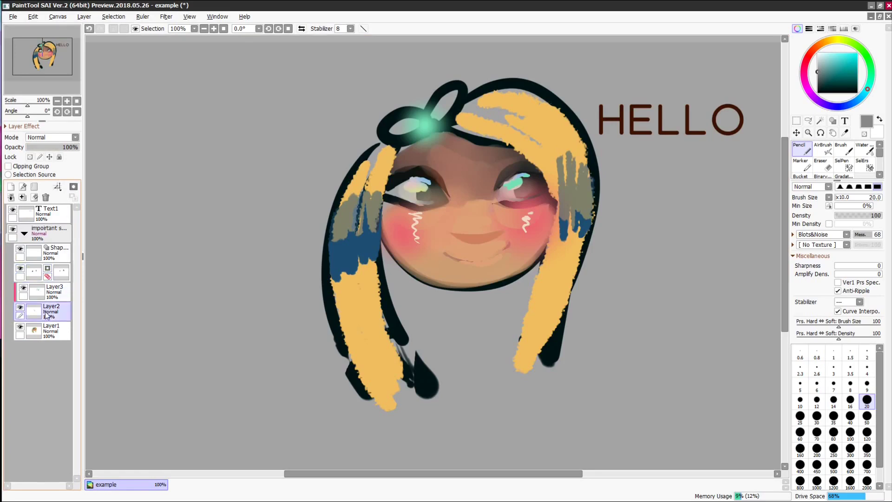
pyautogui.click(49, 252)
pyautogui.click(54, 148)
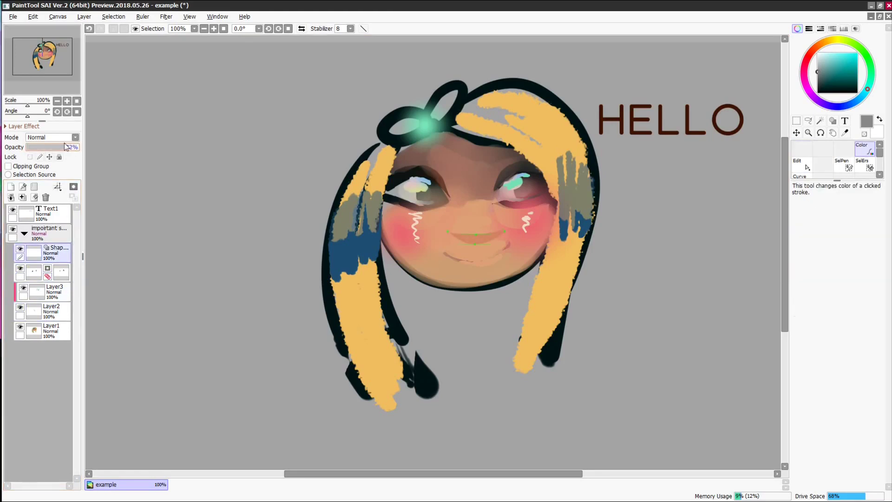
pyautogui.click(65, 147)
pyautogui.click(46, 331)
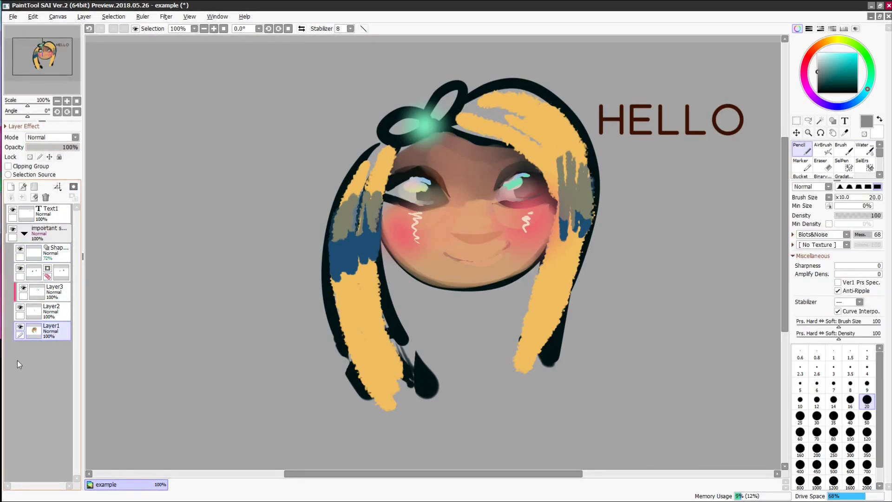
pyautogui.click(57, 253)
# - Make Layer2 active and toggle its visibility to check the eye highlights
pyautogui.click(84, 17)
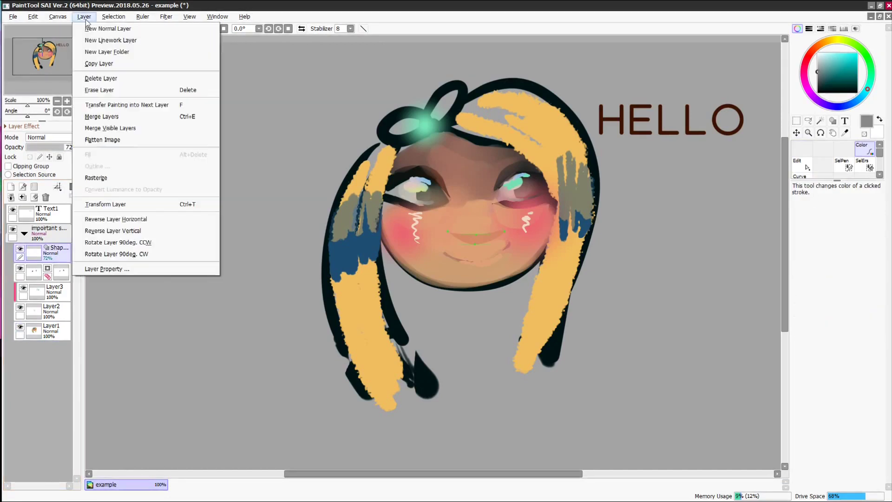
pyautogui.click(52, 169)
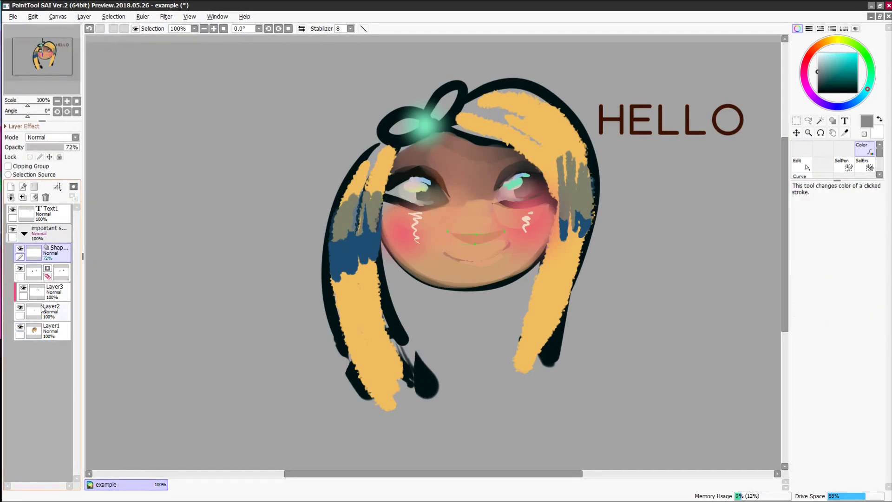
pyautogui.click(26, 315)
pyautogui.click(21, 308)
pyautogui.click(20, 307)
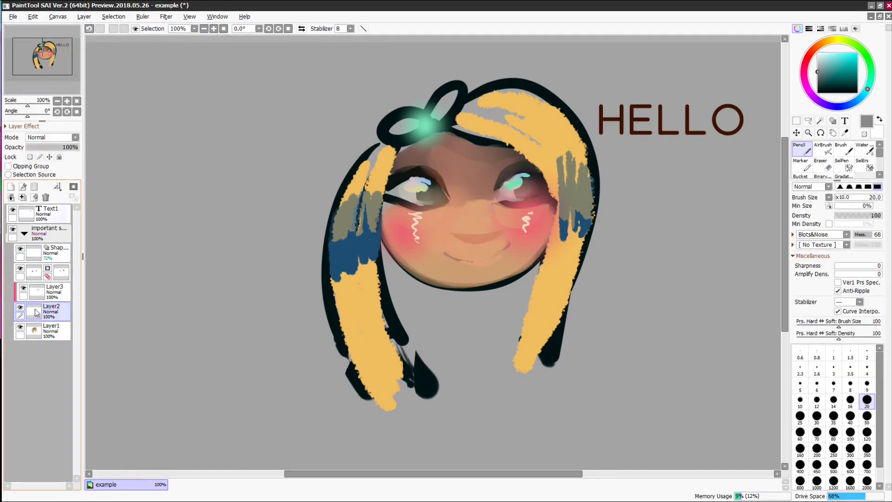
pyautogui.click(21, 308)
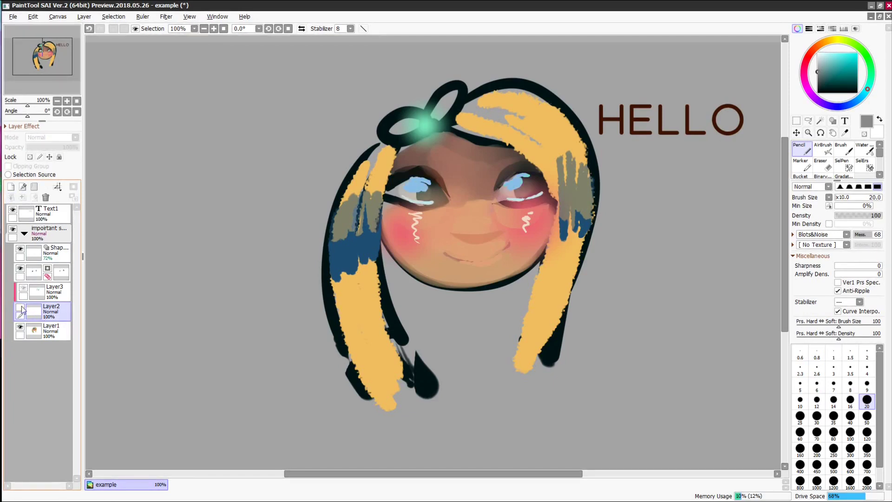
pyautogui.click(22, 311)
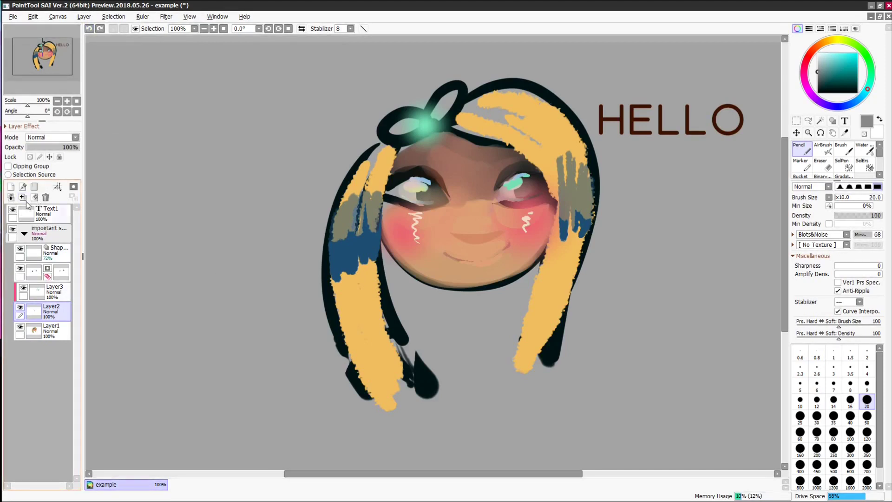
# - Undo a merge-down, then flatten the image and open the new layer's properties
pyautogui.click(84, 16)
pyautogui.click(88, 149)
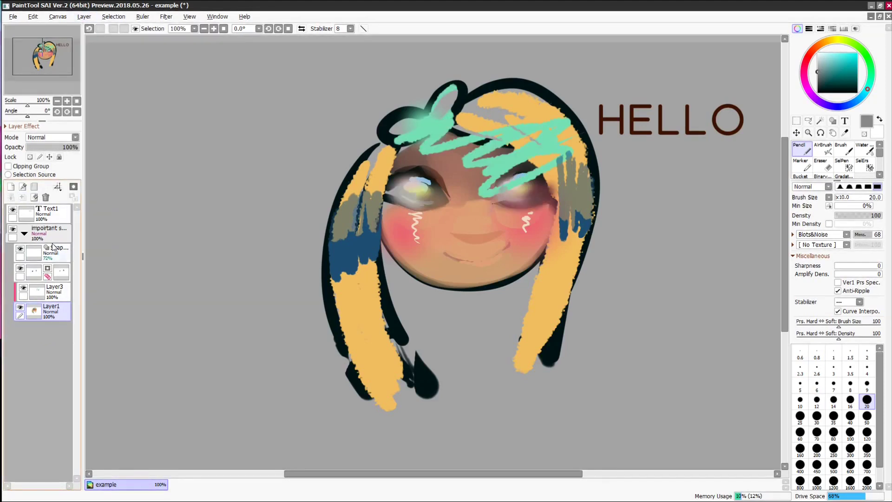
pyautogui.hotkey('ctrl', 'z')
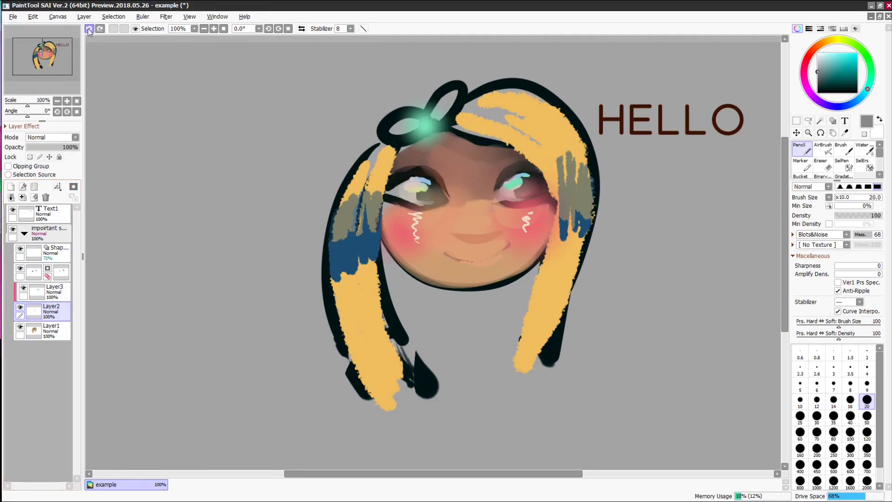
pyautogui.click(84, 16)
pyautogui.click(106, 140)
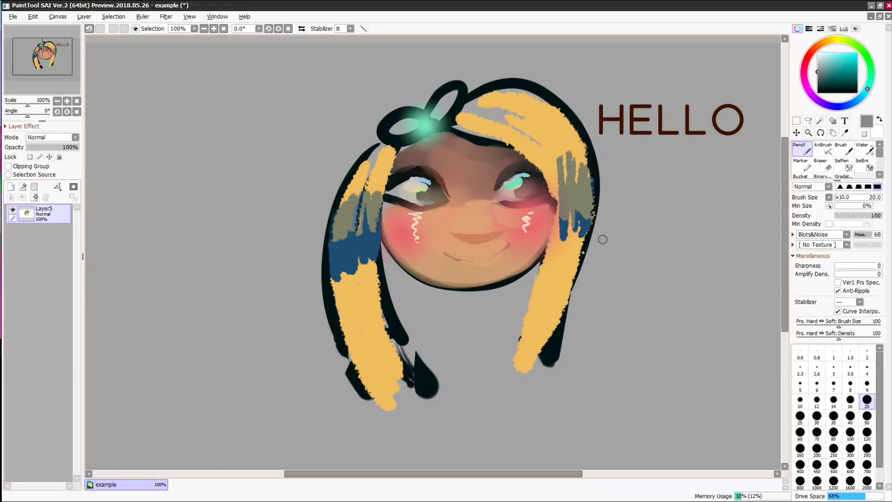
pyautogui.doubleClick(40, 216)
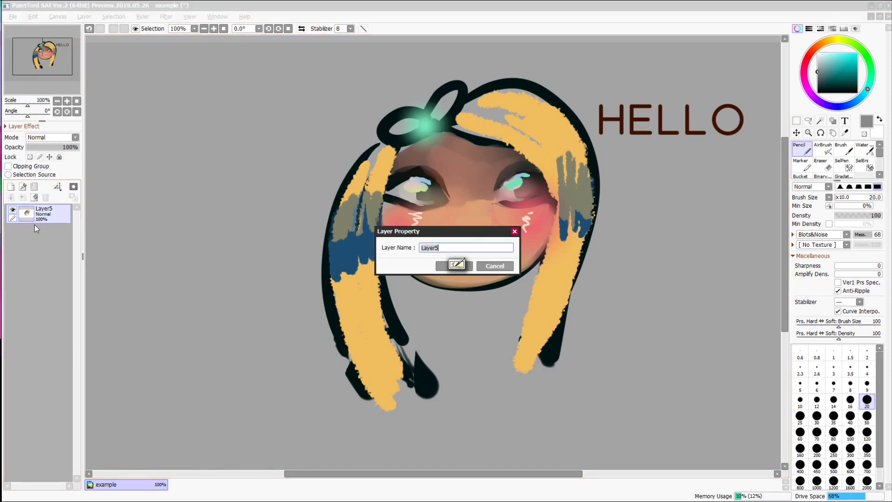
# - Name the flattened layer 'all' and extend the hair edges with sampled yellow strokes
pyautogui.press('Return')
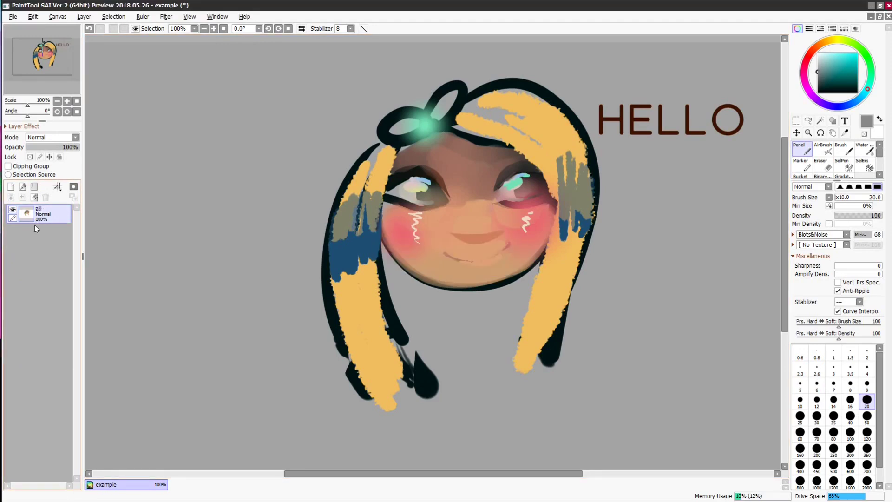
pyautogui.click(84, 16)
pyautogui.click(84, 17)
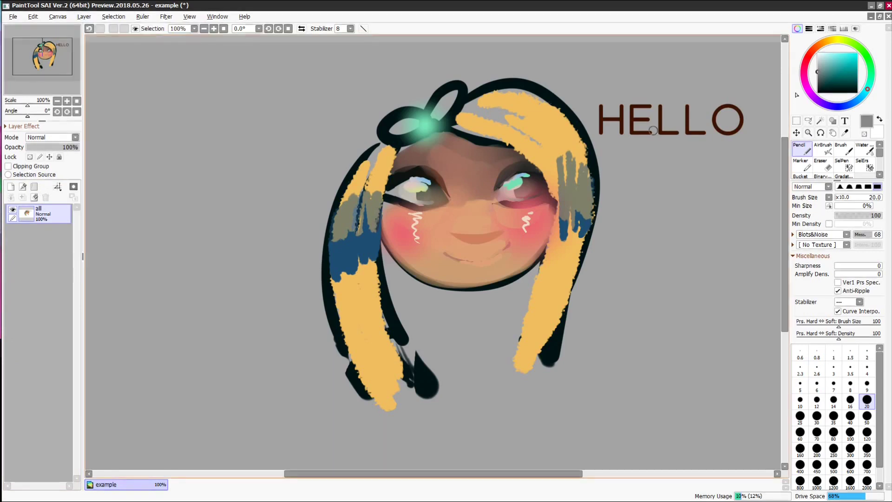
pyautogui.rightClick(548, 162)
pyautogui.moveTo(550, 175); pyautogui.dragTo(539, 311)
pyautogui.moveTo(376, 147); pyautogui.dragTo(344, 382)
pyautogui.moveTo(357, 278); pyautogui.dragTo(389, 449)
pyautogui.moveTo(386, 274); pyautogui.dragTo(416, 378)
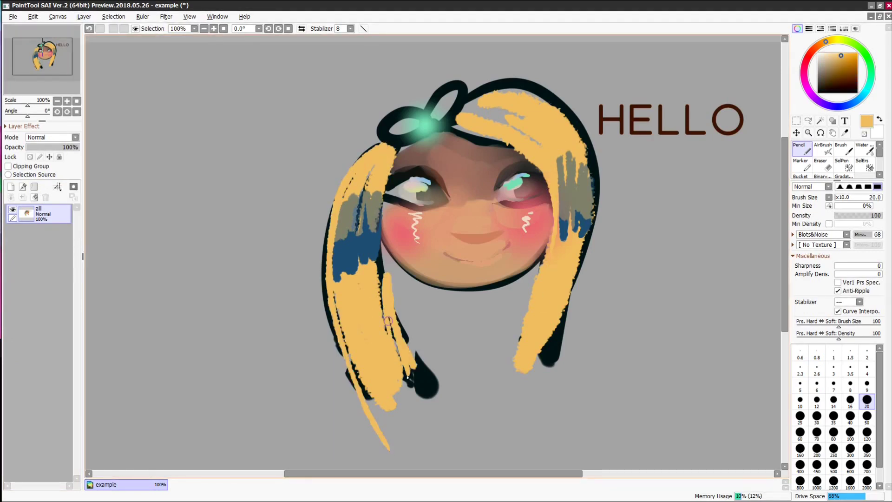
pyautogui.moveTo(390, 246); pyautogui.dragTo(430, 395)
# - Paint brown into the inner hair and neck, then cover the old bow with yellow
pyautogui.rightClick(410, 261)
pyautogui.moveTo(400, 307); pyautogui.dragTo(413, 367)
pyautogui.moveTo(530, 286)
pyautogui.mouseDown()
pyautogui.moveTo(523, 274)
pyautogui.moveTo(537, 294)
pyautogui.moveTo(526, 353)
pyautogui.mouseUp()
pyautogui.rightClick(392, 145)
pyautogui.moveTo(370, 156); pyautogui.dragTo(459, 98)
pyautogui.moveTo(473, 103)
pyautogui.mouseDown()
pyautogui.moveTo(386, 141)
pyautogui.moveTo(373, 160)
pyautogui.mouseUp()
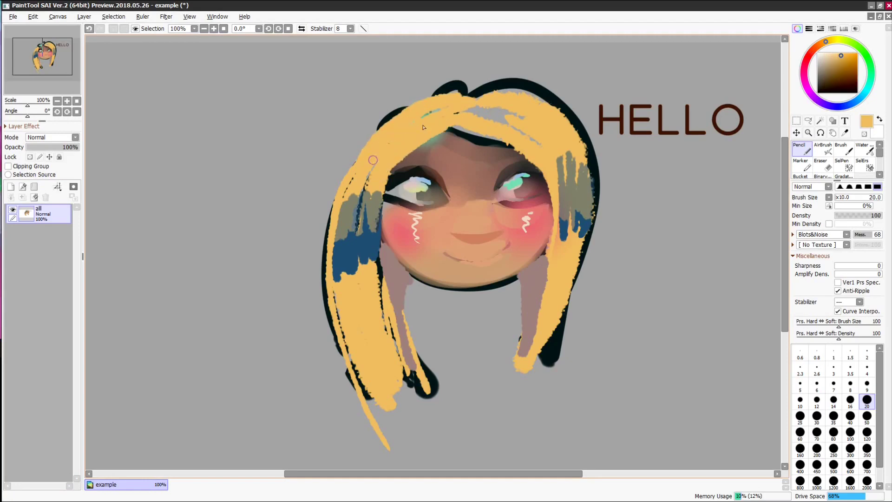
# - Paint a teal-green bow on top of the hair and extend the right hair in yellow
pyautogui.rightClick(436, 141)
pyautogui.rightClick(430, 114)
pyautogui.moveTo(430, 114); pyautogui.dragTo(453, 111)
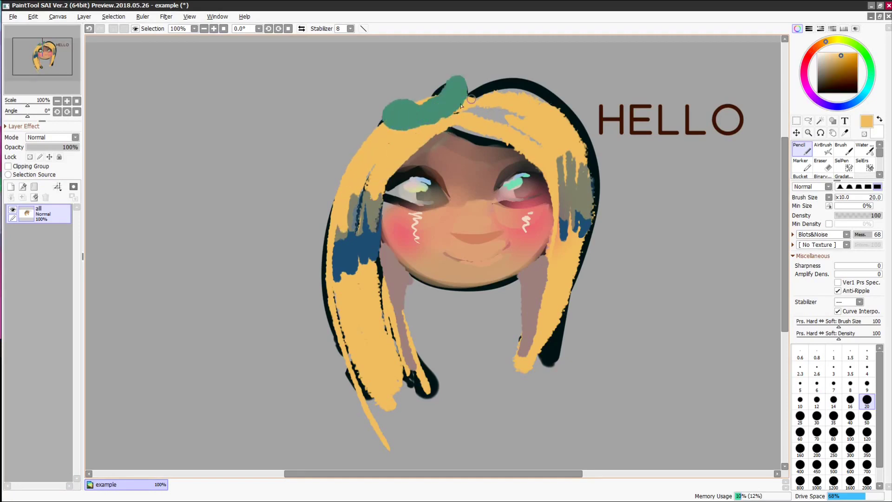
pyautogui.moveTo(593, 213)
pyautogui.mouseDown()
pyautogui.moveTo(533, 386)
pyautogui.moveTo(536, 374)
pyautogui.mouseUp()
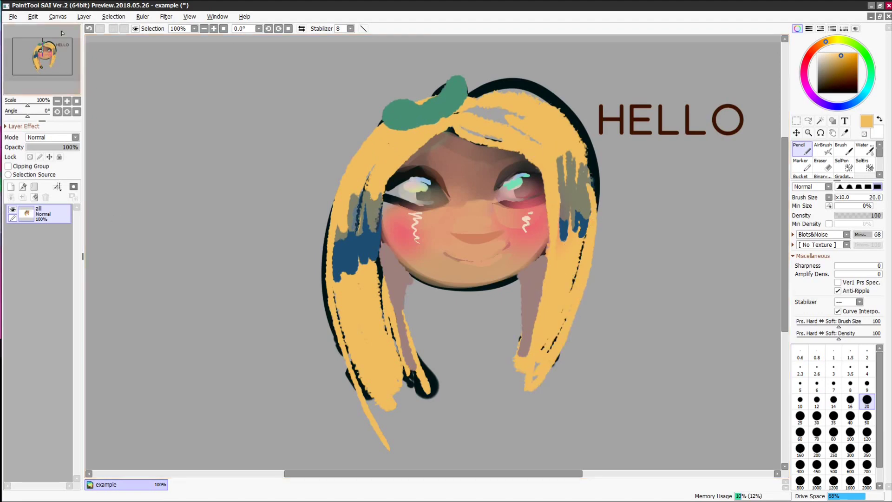
pyautogui.click(11, 187)
# - Paint salmon pink strokes on the left hair with a size-70 Simple Circle pencil
pyautogui.click(809, 56)
pyautogui.click(833, 58)
pyautogui.click(829, 60)
pyautogui.moveTo(417, 139)
pyautogui.mouseDown()
pyautogui.moveTo(370, 165)
pyautogui.moveTo(342, 197)
pyautogui.mouseUp()
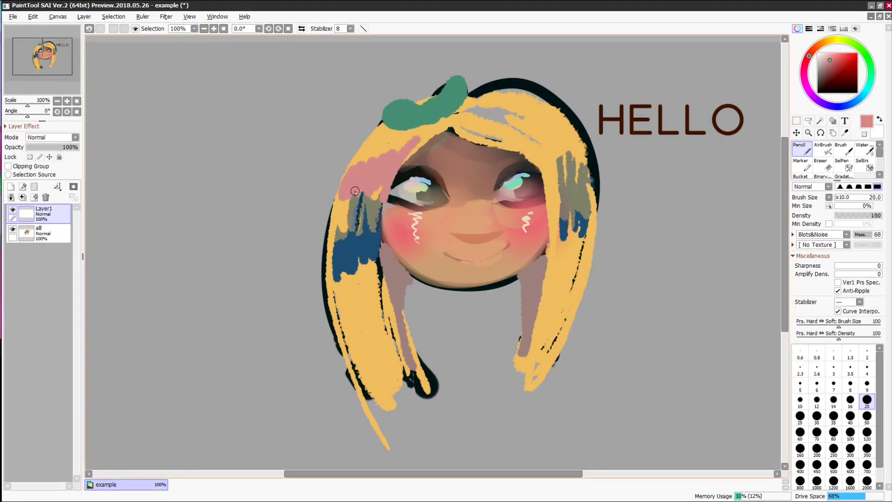
pyautogui.click(817, 433)
pyautogui.moveTo(389, 310)
pyautogui.mouseDown()
pyautogui.moveTo(409, 375)
pyautogui.moveTo(388, 371)
pyautogui.mouseUp()
pyautogui.click(823, 235)
pyautogui.click(820, 243)
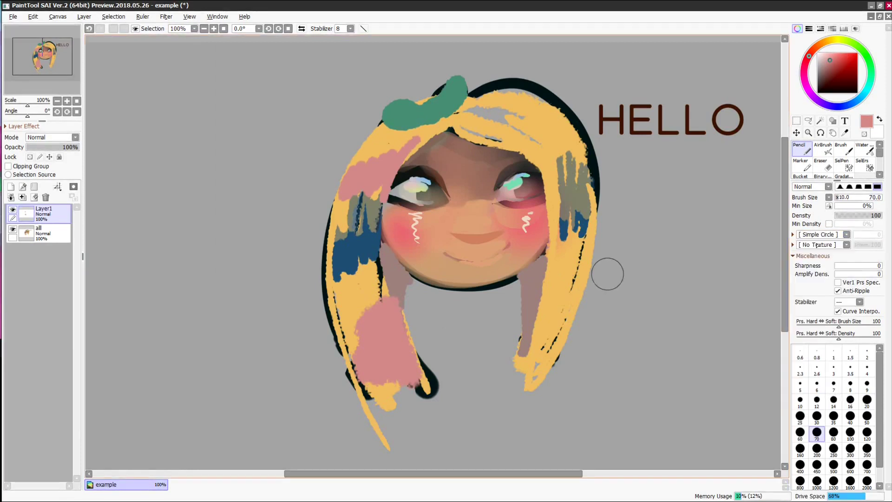
pyautogui.moveTo(359, 319); pyautogui.dragTo(375, 330)
# - Airbrush a soft peach glow onto the right and upper hair
pyautogui.click(826, 151)
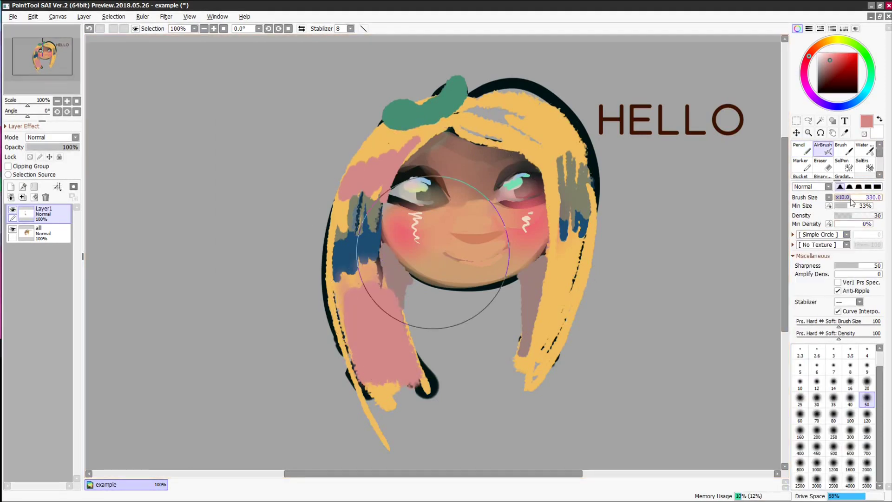
pyautogui.moveTo(525, 367); pyautogui.dragTo(550, 319)
pyautogui.moveTo(562, 130)
pyautogui.mouseDown()
pyautogui.moveTo(555, 149)
pyautogui.moveTo(526, 118)
pyautogui.mouseUp()
pyautogui.moveTo(353, 209); pyautogui.dragTo(362, 197)
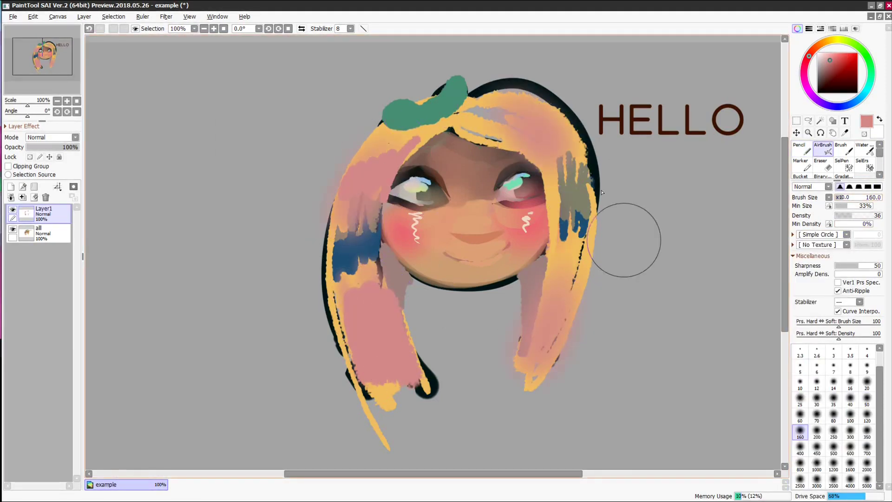
# - Airbrush blue onto both sides of the hair
pyautogui.click(75, 138)
pyautogui.click(856, 102)
pyautogui.click(835, 61)
pyautogui.moveTo(521, 118); pyautogui.dragTo(493, 114)
pyautogui.moveTo(368, 145); pyautogui.dragTo(427, 132)
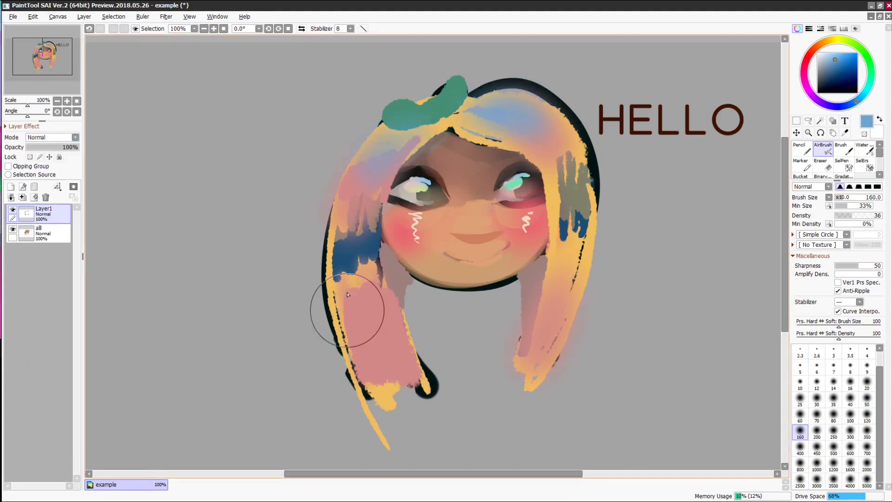
pyautogui.moveTo(347, 311); pyautogui.dragTo(360, 379)
# - Erase part of the glow with a transparent pencil and reduce the brush size to 10
pyautogui.click(801, 149)
pyautogui.click(864, 134)
pyautogui.moveTo(848, 198)
pyautogui.mouseDown()
pyautogui.moveTo(841, 197)
pyautogui.moveTo(867, 217)
pyautogui.mouseUp()
pyautogui.click(867, 416)
pyautogui.click(800, 400)
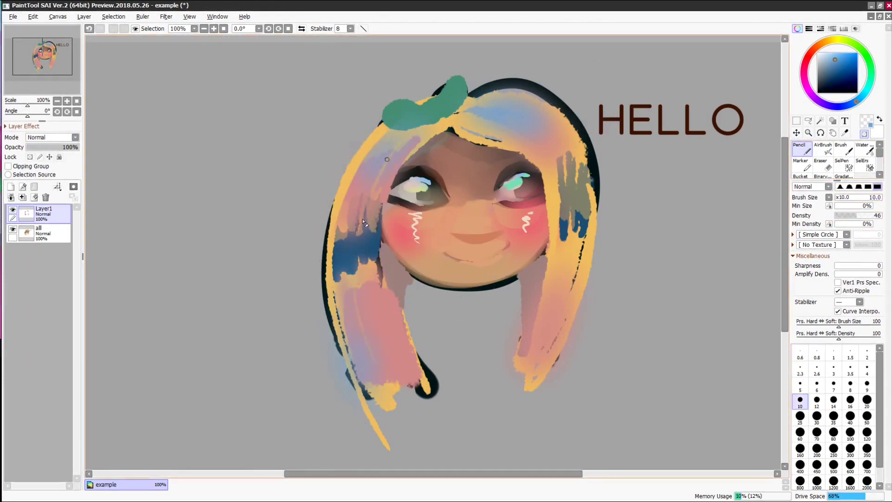
pyautogui.moveTo(70, 147); pyautogui.dragTo(45, 146)
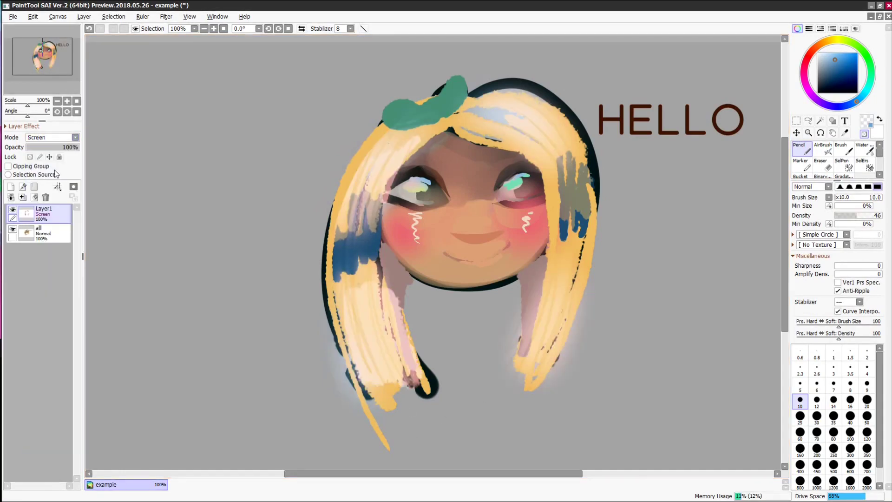
# - Set the shading layer's blend mode to Shade/Shine after trying Screen
pyautogui.click(75, 137)
pyautogui.click(40, 163)
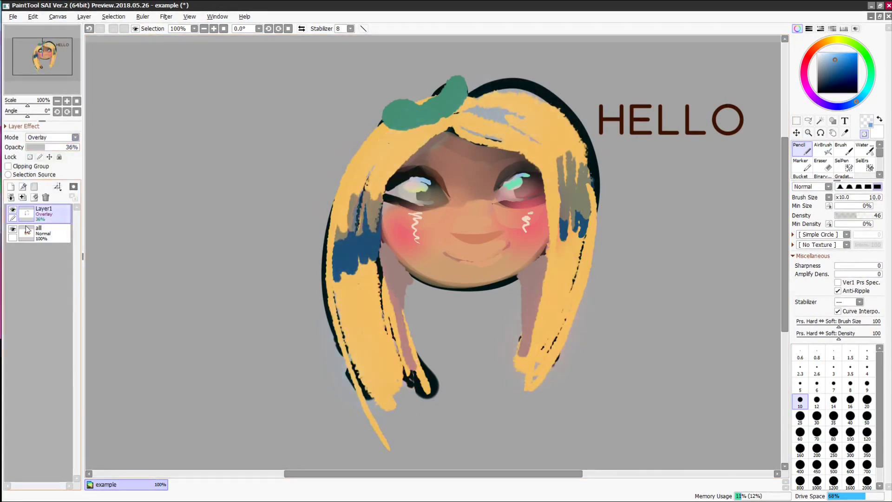
pyautogui.click(53, 138)
pyautogui.click(43, 205)
# - Duplicate the shading layer, set the copy to Overlay, and add Layer2
pyautogui.click(84, 17)
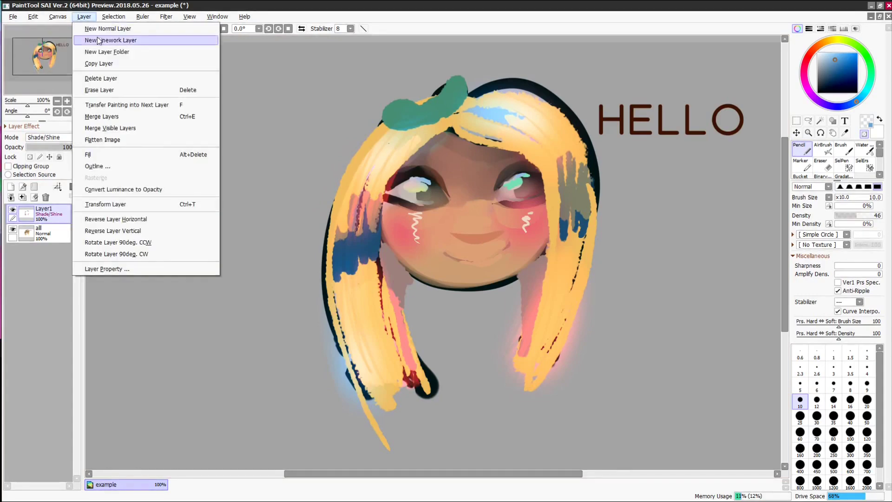
pyautogui.click(121, 63)
pyautogui.click(823, 149)
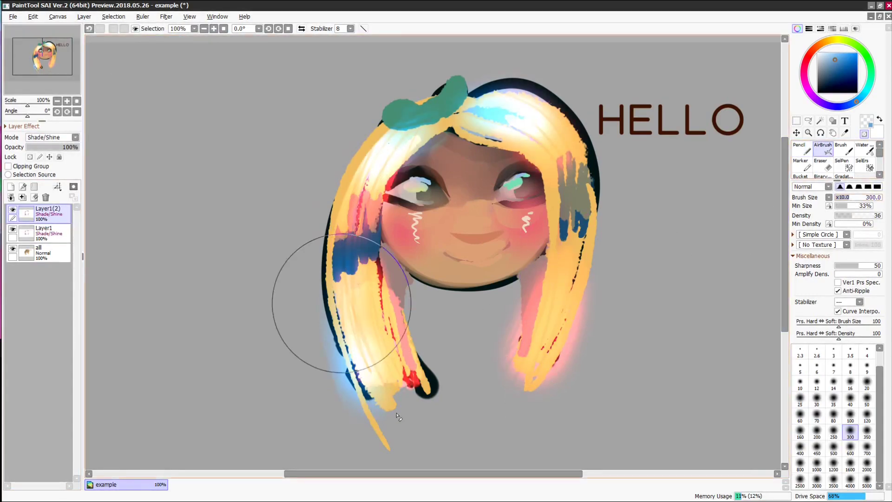
pyautogui.click(52, 138)
pyautogui.click(43, 275)
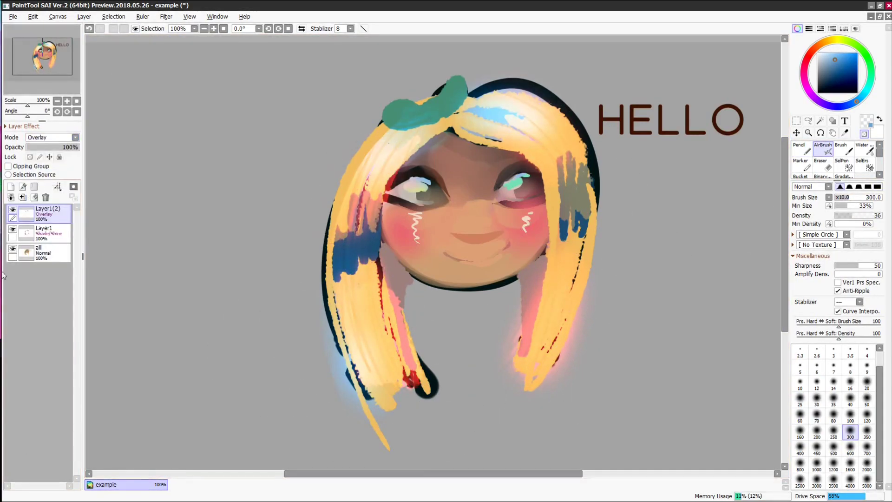
pyautogui.press('n')
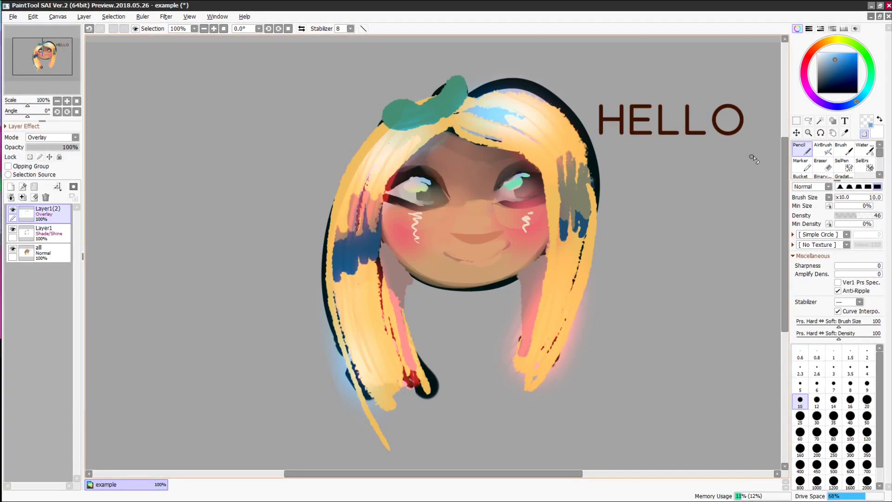
pyautogui.click(10, 186)
# - Paint light orange down the left and right hair locks at density 100, size 50, and lighten the top
pyautogui.press('h')
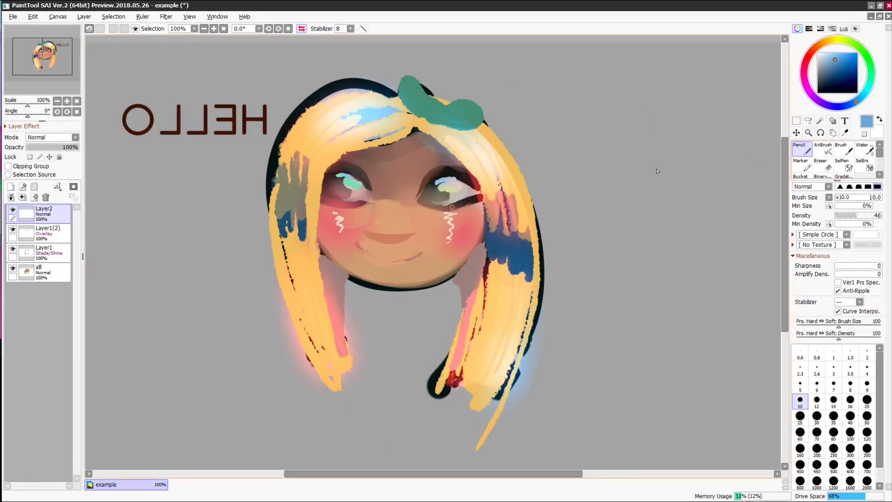
pyautogui.rightClick(292, 144)
pyautogui.moveTo(280, 150); pyautogui.dragTo(292, 403)
pyautogui.click(877, 215)
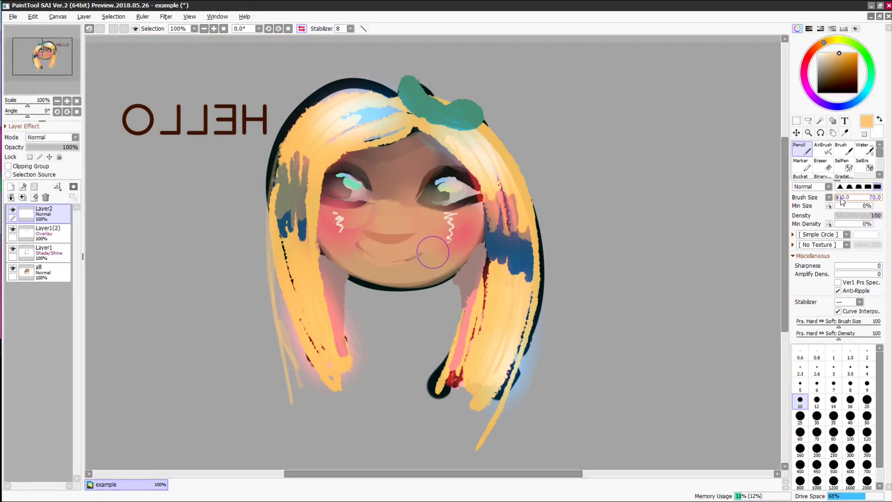
pyautogui.moveTo(841, 198); pyautogui.dragTo(839, 199)
pyautogui.moveTo(276, 237)
pyautogui.mouseDown()
pyautogui.moveTo(303, 375)
pyautogui.moveTo(316, 383)
pyautogui.mouseUp()
pyautogui.moveTo(311, 102)
pyautogui.mouseDown()
pyautogui.moveTo(276, 248)
pyautogui.moveTo(291, 283)
pyautogui.mouseUp()
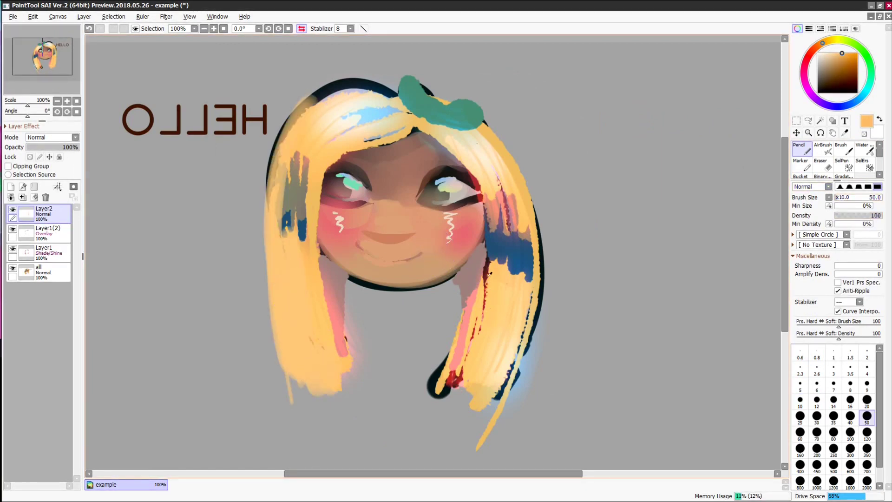
pyautogui.moveTo(486, 232); pyautogui.dragTo(469, 393)
pyautogui.moveTo(496, 346); pyautogui.dragTo(485, 388)
pyautogui.rightClick(326, 111)
pyautogui.moveTo(324, 110)
pyautogui.mouseDown()
pyautogui.moveTo(378, 92)
pyautogui.moveTo(400, 100)
pyautogui.mouseUp()
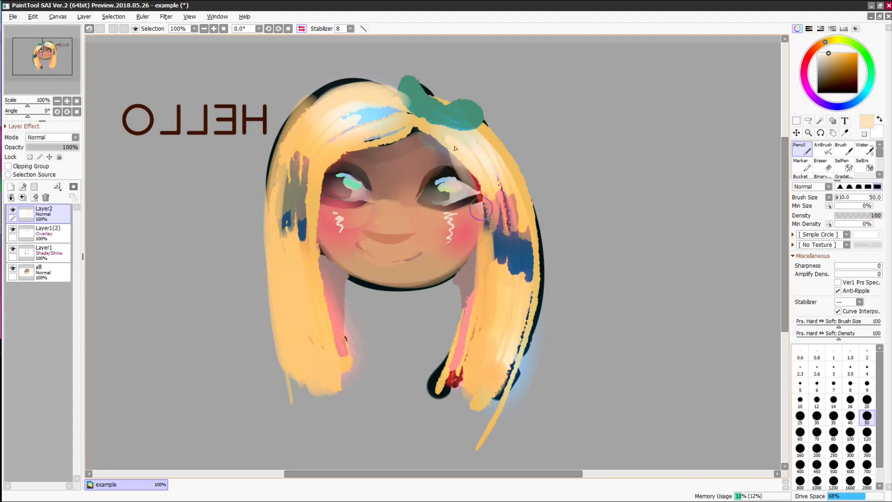
# - Try the Fibers 2 pt and Water 2 pt paper textures on the hair layer
pyautogui.click(14, 126)
pyautogui.click(53, 136)
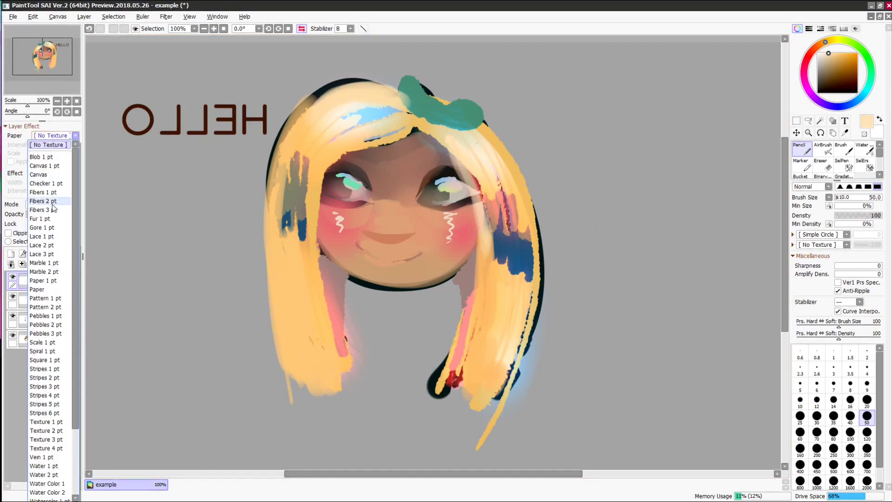
pyautogui.click(43, 201)
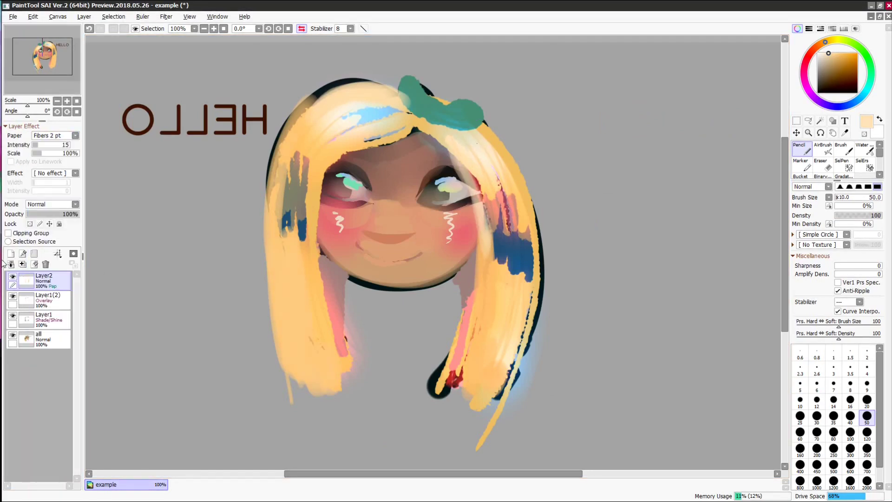
pyautogui.click(55, 144)
pyautogui.click(57, 135)
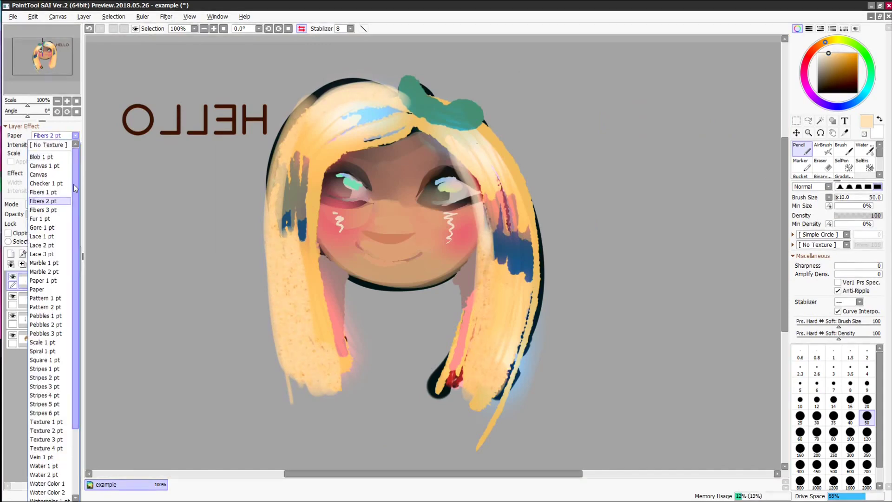
pyautogui.click(43, 474)
# - Switch the hair layer's paper texture to Canvas with intensity 16 and 290% scale
pyautogui.click(74, 135)
pyautogui.scroll(-3, 70, 305)
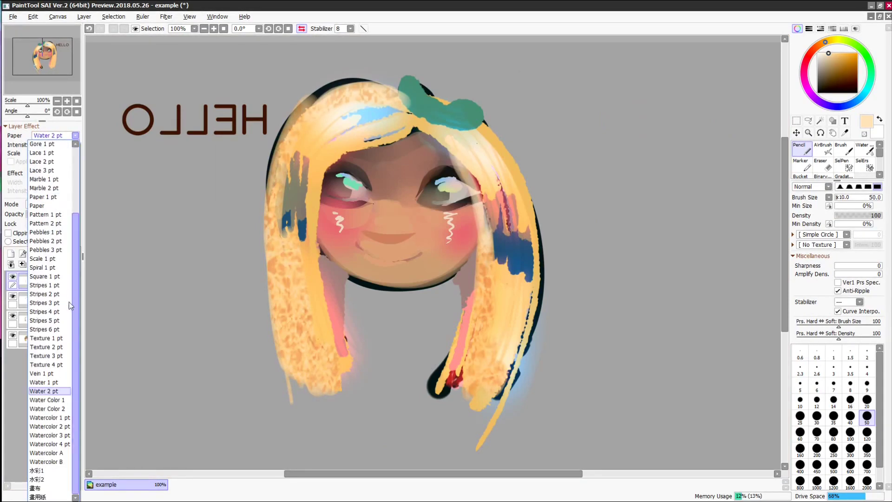
pyautogui.moveTo(75, 388); pyautogui.dragTo(70, 324)
pyautogui.click(43, 175)
pyautogui.click(39, 146)
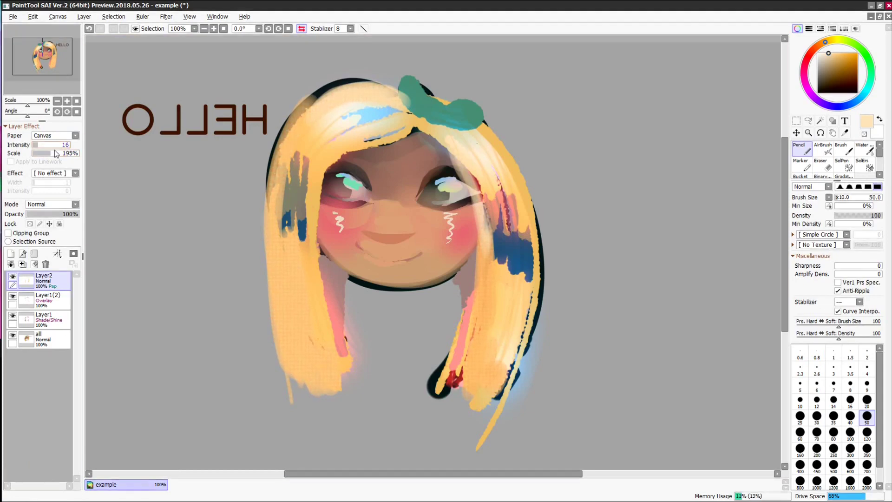
pyautogui.moveTo(52, 154); pyautogui.dragTo(59, 154)
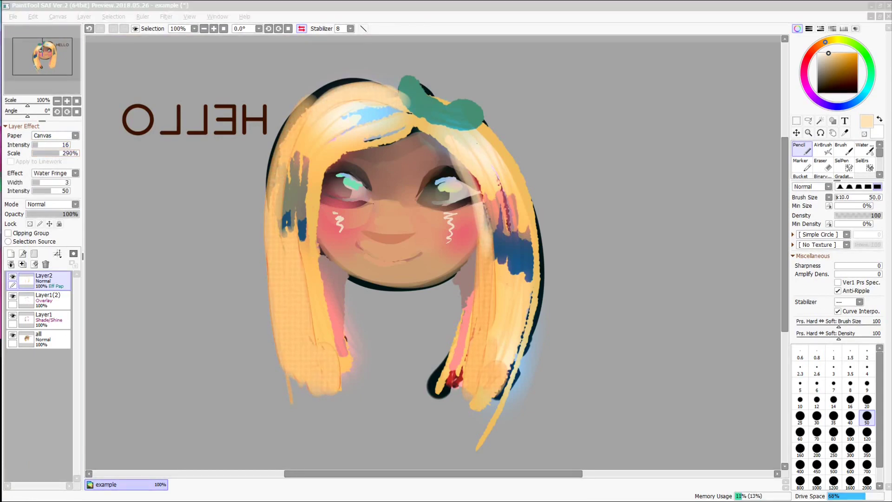
# - Save the drawing as example.sai2, then export a .jpeg copy named example
pyautogui.hotkey('ctrl', 's')
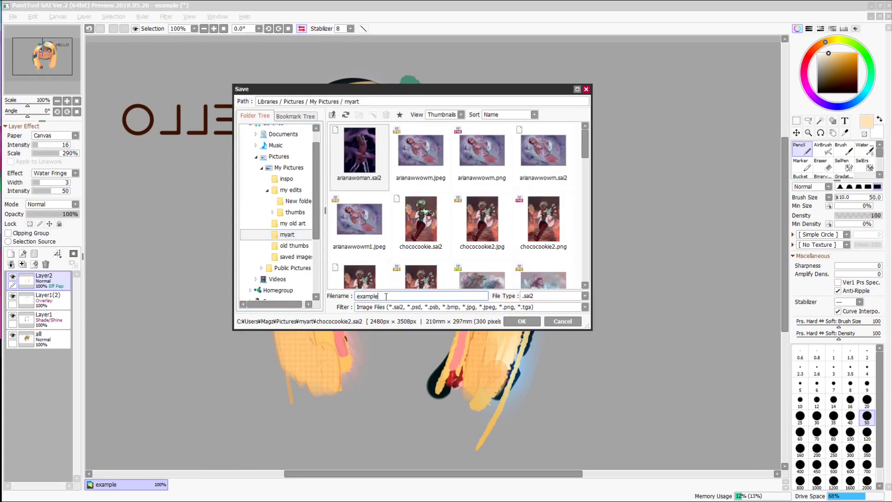
pyautogui.press('Return')
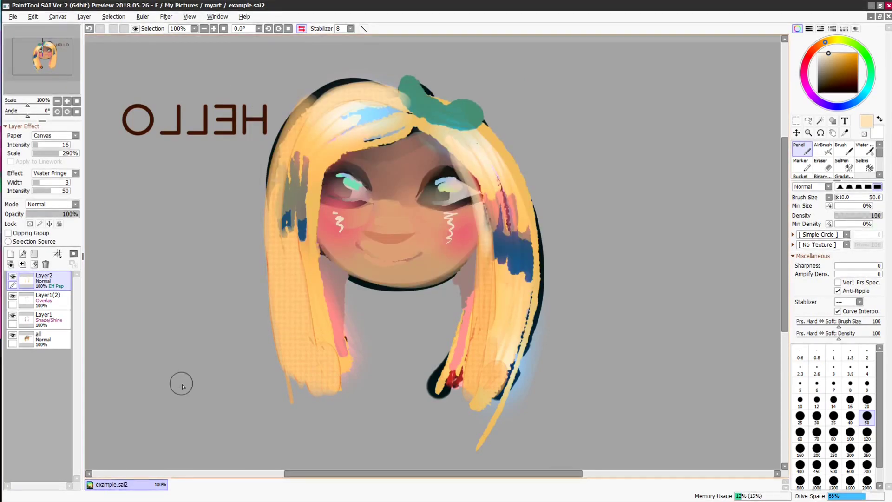
pyautogui.click(13, 17)
pyautogui.click(28, 93)
pyautogui.click(584, 296)
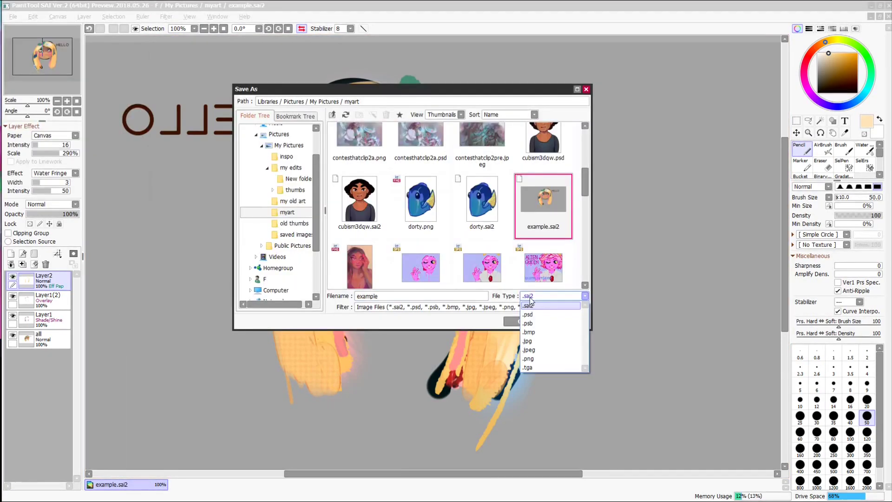
pyautogui.click(537, 351)
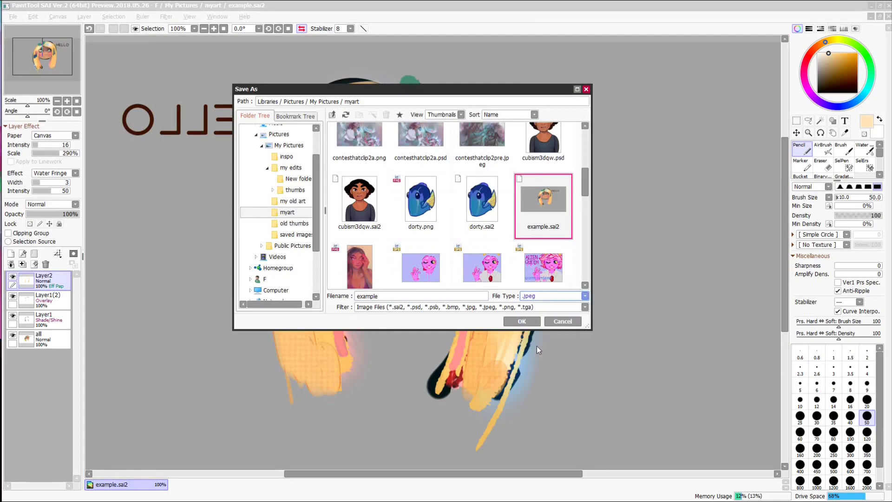
pyautogui.scroll(5, 579, 232)
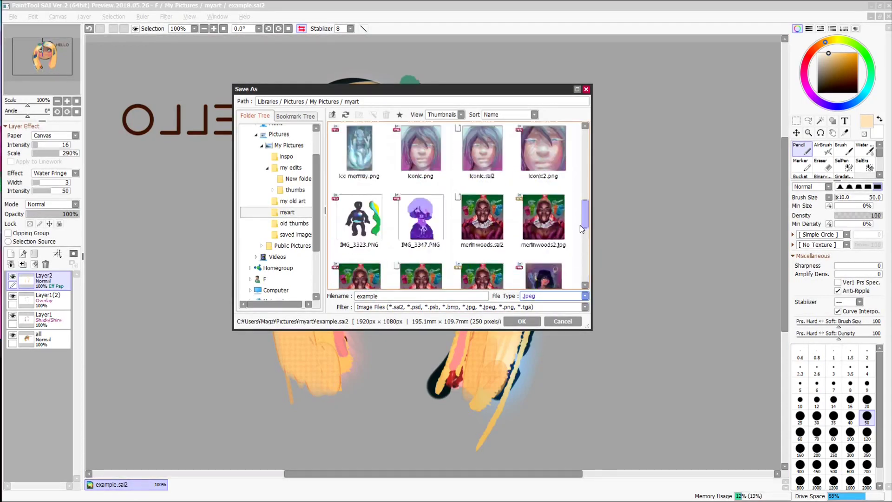
pyautogui.click(524, 322)
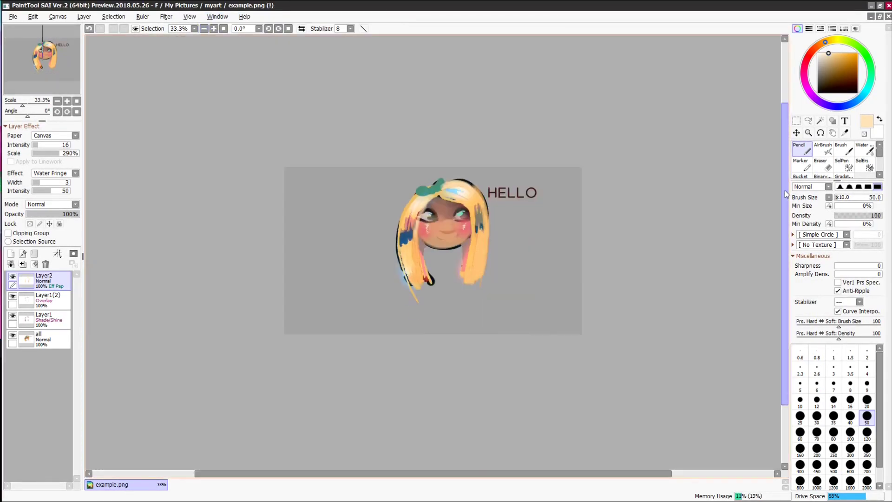
# - Paint brown outline strokes along the left and top of the hair at density 65
pyautogui.click(847, 68)
pyautogui.moveTo(407, 177); pyautogui.dragTo(385, 305)
pyautogui.click(829, 224)
pyautogui.click(865, 215)
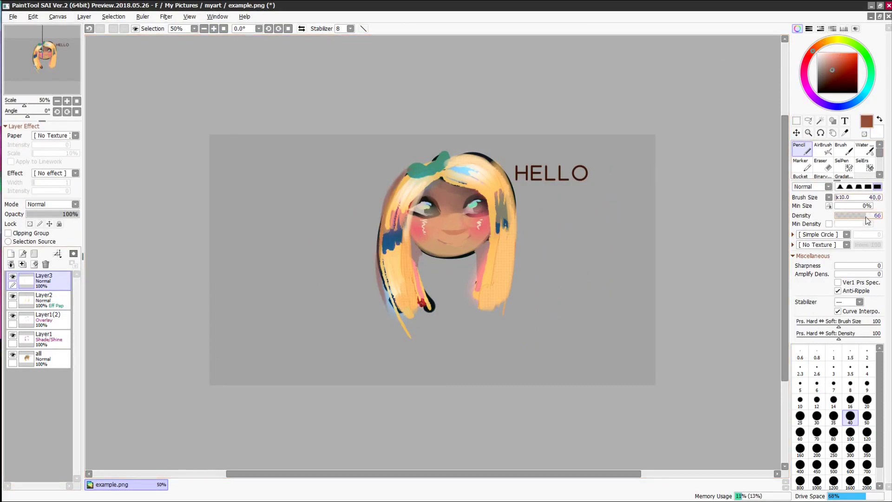
pyautogui.moveTo(392, 193); pyautogui.dragTo(393, 319)
pyautogui.click(842, 274)
pyautogui.moveTo(462, 155); pyautogui.dragTo(492, 164)
pyautogui.rightClick(490, 170)
# - Add dark outlines along both hair edges and peach and brown strokes over the hair
pyautogui.press('h')
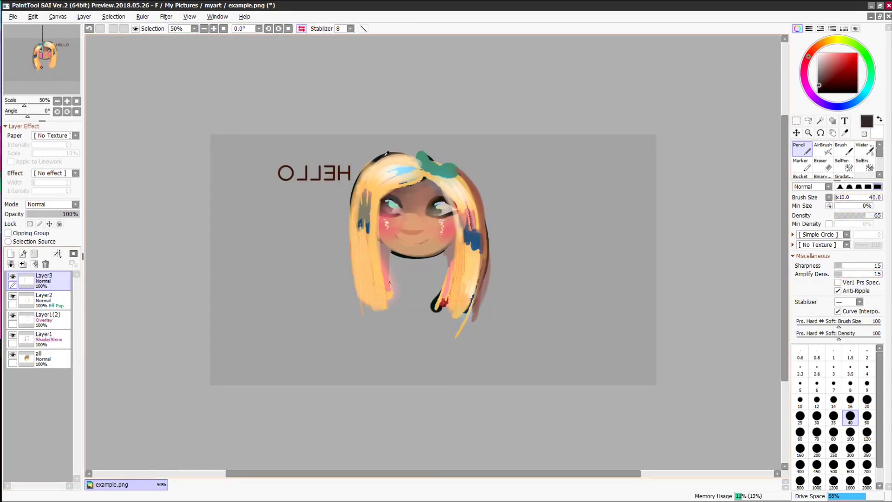
pyautogui.moveTo(413, 156); pyautogui.dragTo(358, 302)
pyautogui.moveTo(488, 315)
pyautogui.mouseDown()
pyautogui.moveTo(460, 179)
pyautogui.moveTo(481, 212)
pyautogui.mouseUp()
pyautogui.rightClick(468, 218)
pyautogui.moveTo(477, 205); pyautogui.dragTo(486, 274)
pyautogui.rightClick(474, 241)
pyautogui.moveTo(478, 253); pyautogui.dragTo(470, 310)
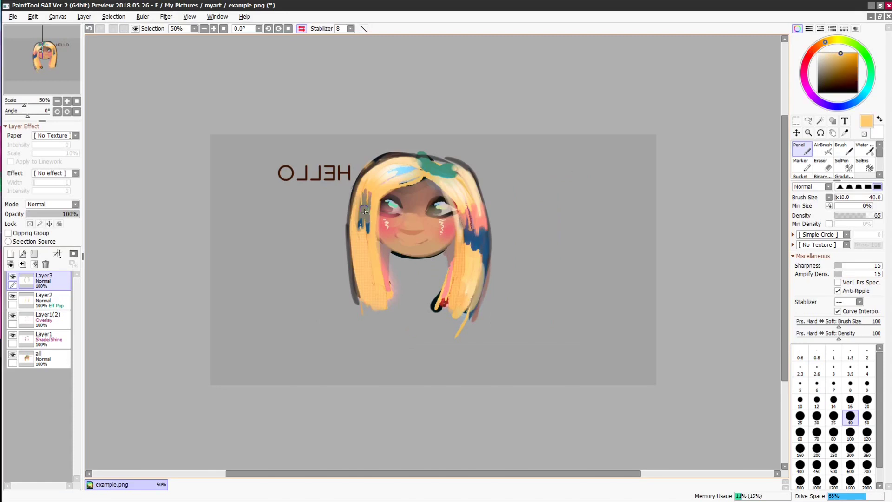
pyautogui.moveTo(367, 186)
pyautogui.mouseDown()
pyautogui.moveTo(356, 221)
pyautogui.moveTo(371, 199)
pyautogui.moveTo(371, 160)
pyautogui.mouseUp()
# - Paint the eyelashes and eyebrows at stroke size 30 and density 100, zoomed to 75%
pyautogui.click(879, 215)
pyautogui.click(817, 418)
pyautogui.rightClick(438, 197)
pyautogui.press('pageup')
pyautogui.rightClick(451, 187)
pyautogui.moveTo(445, 179); pyautogui.dragTo(451, 160)
pyautogui.rightClick(429, 185)
pyautogui.click(843, 148)
# - Flatten all layers into one image
pyautogui.click(84, 17)
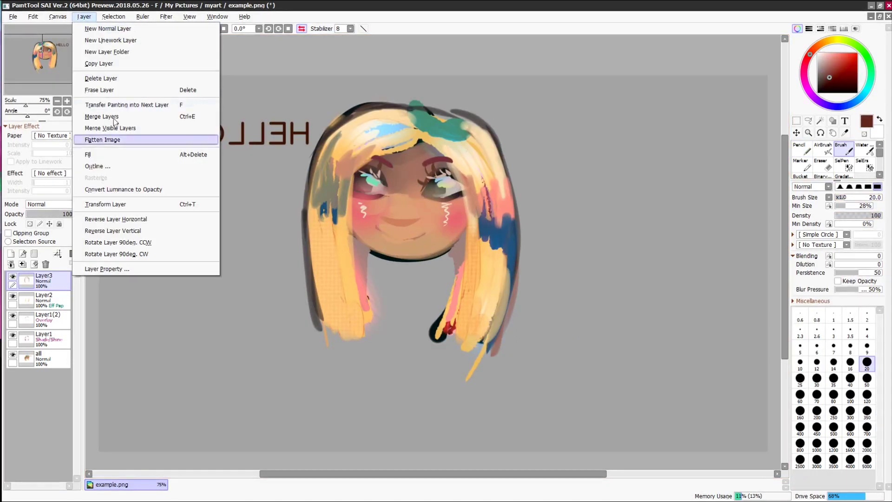
pyautogui.click(112, 139)
pyautogui.rightClick(395, 172)
pyautogui.rightClick(411, 149)
pyautogui.press('n')
pyautogui.press('h')
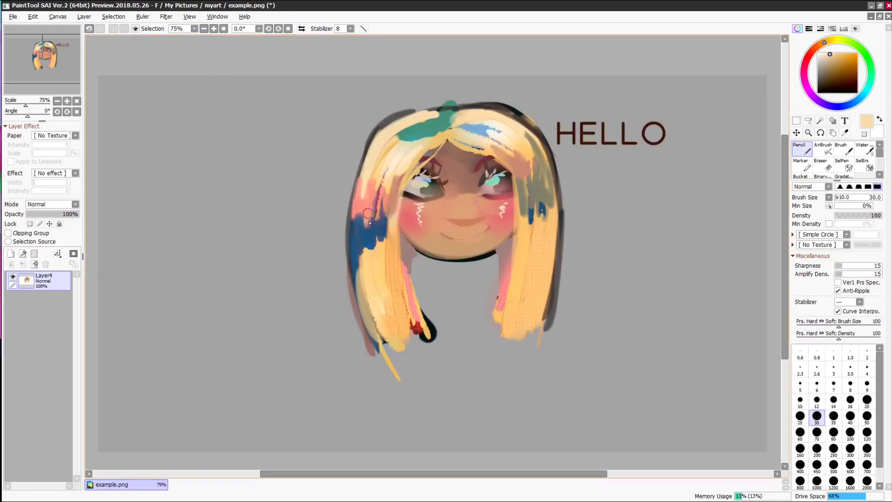
# - Outline and fill the neck in tan, adding mauve and pink strokes beside the hair
pyautogui.moveTo(420, 287); pyautogui.dragTo(485, 305)
pyautogui.rightClick(460, 241)
pyautogui.rightClick(478, 243)
pyautogui.moveTo(433, 264)
pyautogui.mouseDown()
pyautogui.moveTo(479, 300)
pyautogui.moveTo(432, 300)
pyautogui.moveTo(420, 289)
pyautogui.mouseUp()
pyautogui.rightClick(409, 253)
pyautogui.moveTo(494, 254); pyautogui.dragTo(489, 299)
pyautogui.moveTo(404, 249); pyautogui.dragTo(417, 307)
# - Paint the green bow and shape its loops on top of the head
pyautogui.rightClick(398, 228)
pyautogui.moveTo(400, 221); pyautogui.dragTo(400, 279)
pyautogui.moveTo(516, 225); pyautogui.dragTo(516, 264)
pyautogui.rightClick(441, 122)
pyautogui.moveTo(448, 122); pyautogui.dragTo(459, 104)
pyautogui.press('b')
pyautogui.moveTo(403, 126)
pyautogui.mouseDown()
pyautogui.moveTo(427, 120)
pyautogui.moveTo(432, 164)
pyautogui.mouseUp()
pyautogui.click(809, 147)
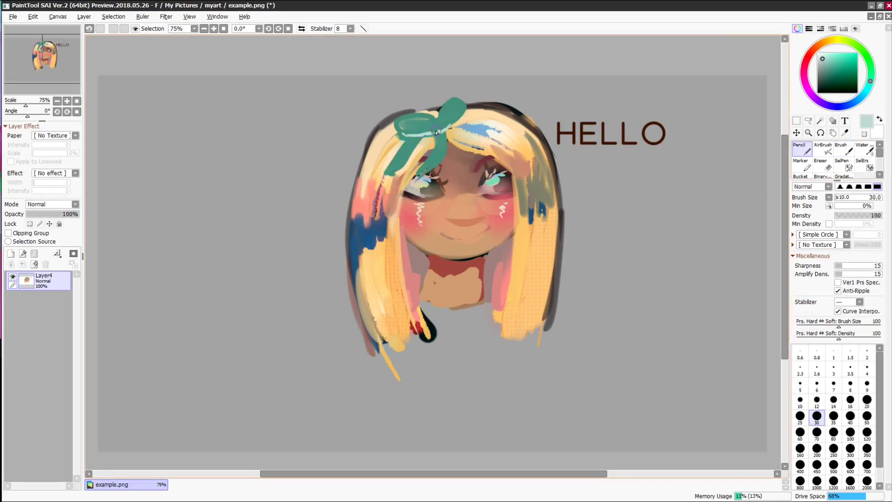
pyautogui.moveTo(414, 131); pyautogui.dragTo(456, 108)
# - Resave the drawing as example.sai2
pyautogui.click(214, 29)
pyautogui.hotkey('ctrl', 'shift', 's')
pyautogui.click(583, 296)
pyautogui.click(534, 304)
pyautogui.press('Return')
# - Set stroke stabilization to S-2 and stroke size to 10 with light green sampled
pyautogui.click(351, 29)
pyautogui.click(867, 417)
pyautogui.rightClick(440, 139)
pyautogui.click(800, 402)
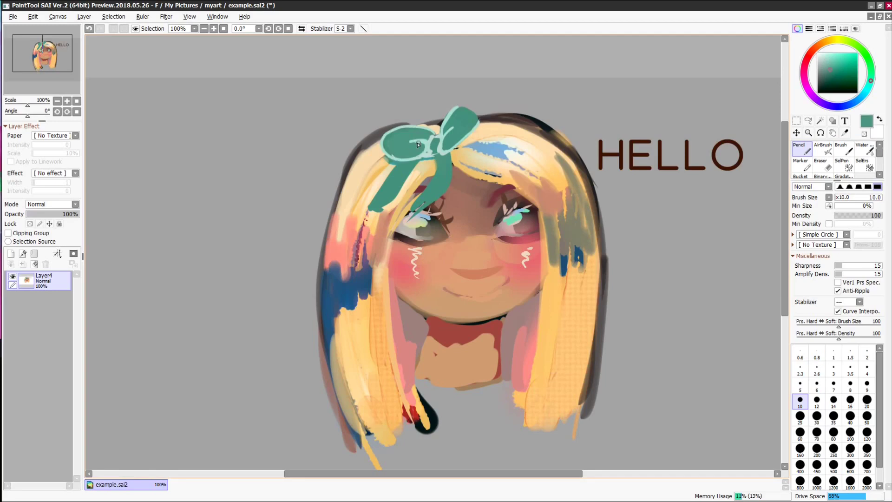
# - Choose a dusky mauve colour for shading the neck and collar
pyautogui.click(143, 16)
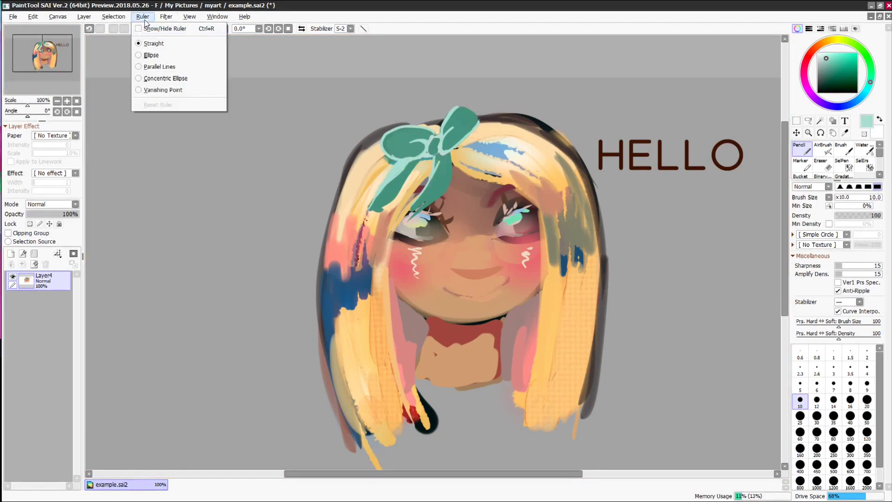
pyautogui.click(46, 209)
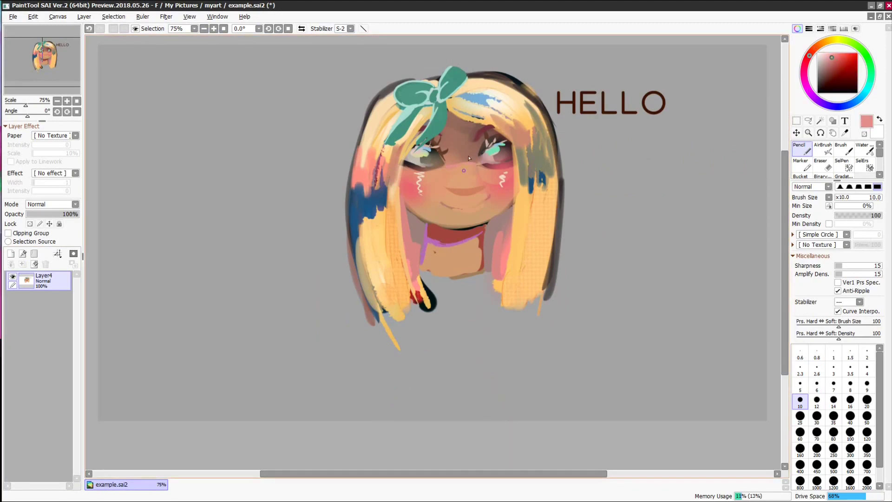
pyautogui.rightClick(469, 158)
pyautogui.press('h')
pyautogui.rightClick(370, 156)
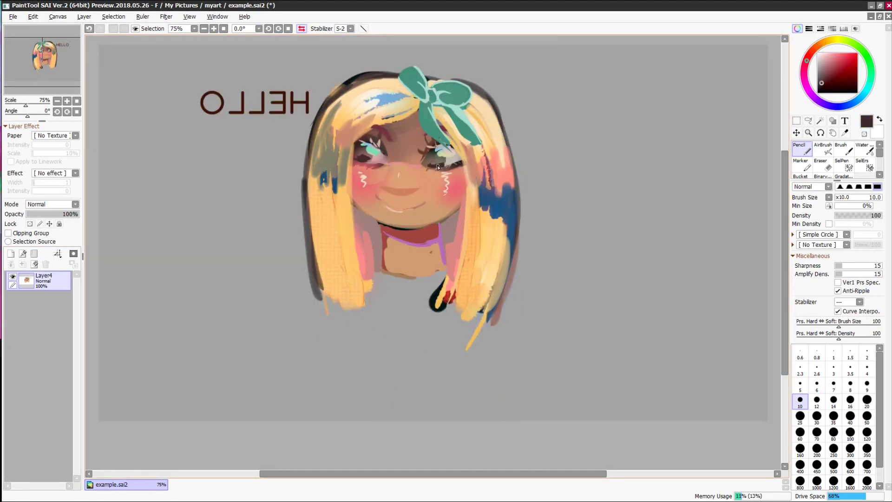
pyautogui.press('b')
pyautogui.press('h')
pyautogui.click(804, 66)
pyautogui.click(826, 72)
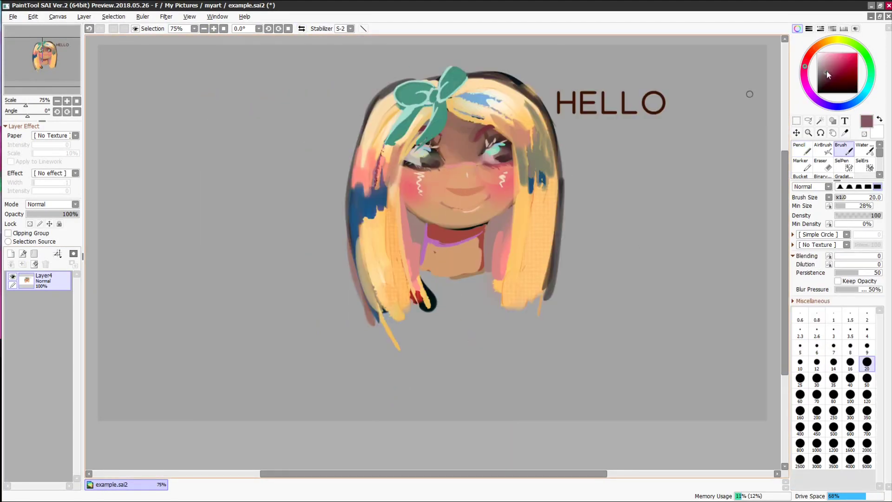
pyautogui.press('n')
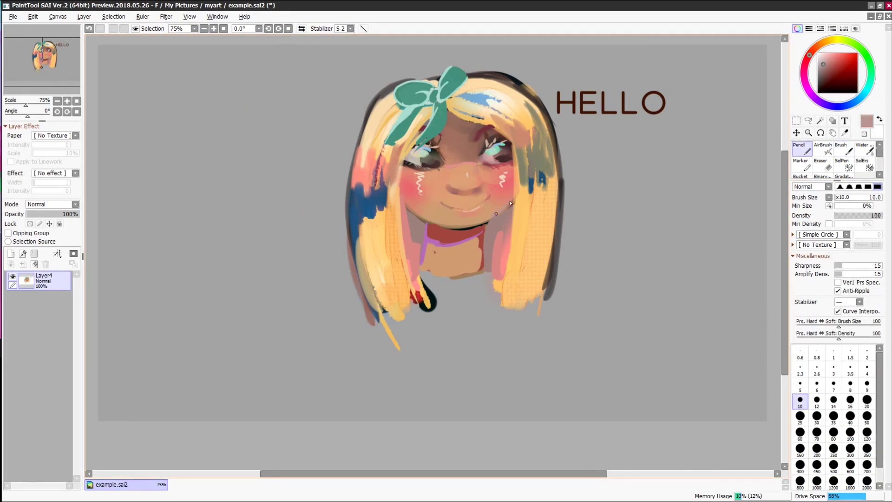
pyautogui.press('b')
pyautogui.press('v')
# - Softly shade the neck and add thin, olive and cream hair strokes
pyautogui.rightClick(453, 232)
pyautogui.moveTo(424, 228); pyautogui.dragTo(471, 239)
pyautogui.press('n')
pyautogui.rightClick(401, 204)
pyautogui.moveTo(407, 153); pyautogui.dragTo(409, 274)
pyautogui.rightClick(534, 156)
pyautogui.moveTo(497, 122)
pyautogui.mouseDown()
pyautogui.moveTo(516, 218)
pyautogui.moveTo(517, 153)
pyautogui.mouseUp()
pyautogui.rightClick(499, 105)
pyautogui.moveTo(427, 120); pyautogui.dragTo(397, 183)
pyautogui.moveTo(379, 137); pyautogui.dragTo(353, 180)
# - At stroke size 30, repaint the grey hair outlines and extend orange strands
pyautogui.press('b')
pyautogui.rightClick(392, 203)
pyautogui.press('h')
pyautogui.press('n')
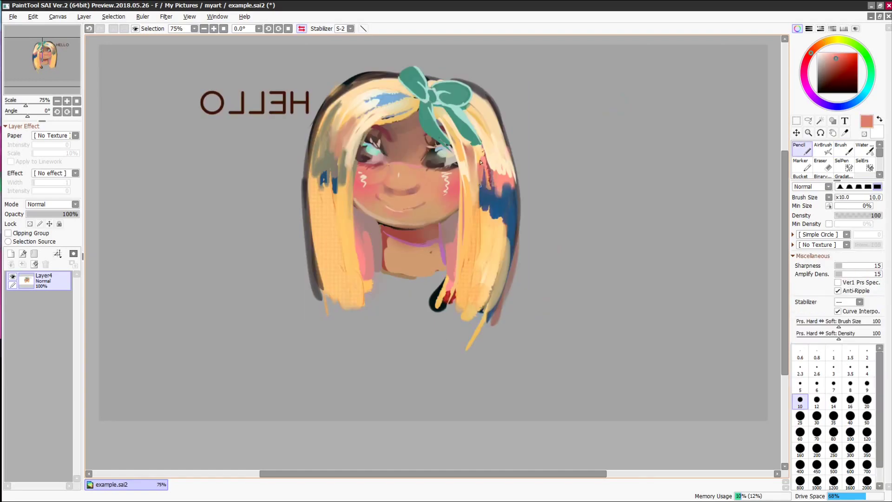
pyautogui.rightClick(485, 167)
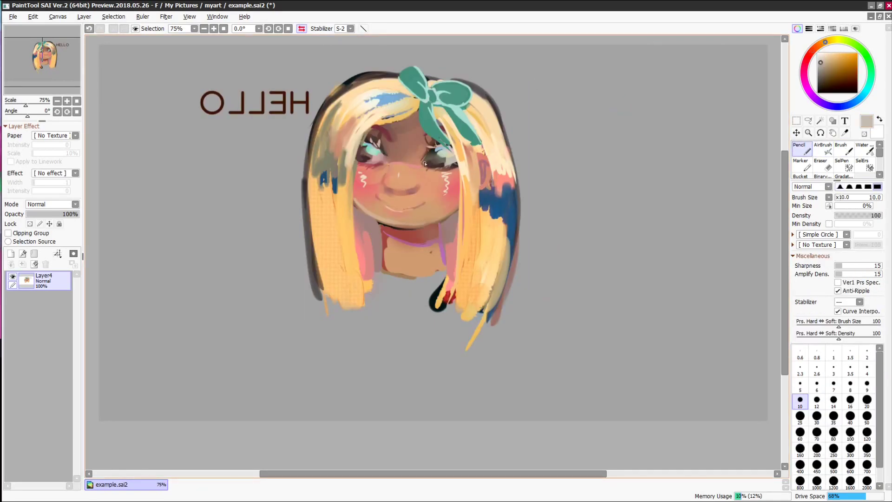
pyautogui.click(816, 418)
pyautogui.rightClick(297, 153)
pyautogui.moveTo(371, 73); pyautogui.dragTo(309, 279)
pyautogui.moveTo(483, 86); pyautogui.dragTo(496, 323)
# - Fill the neck with tan, lengthen the strands, and touch up ear and eyebrows in blue
pyautogui.rightClick(346, 251)
pyautogui.moveTo(353, 260); pyautogui.dragTo(331, 408)
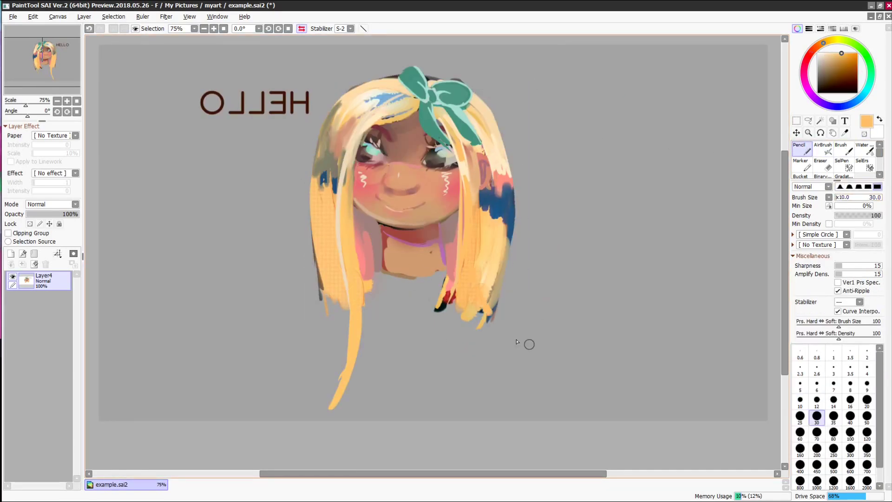
pyautogui.moveTo(474, 270); pyautogui.dragTo(643, 415)
pyautogui.moveTo(379, 279); pyautogui.dragTo(441, 284)
pyautogui.press('h')
pyautogui.rightClick(369, 200)
pyautogui.moveTo(377, 155); pyautogui.dragTo(387, 192)
pyautogui.moveTo(495, 128); pyautogui.dragTo(478, 138)
# - Extend yellow and orange hair strands down past the shoulders
pyautogui.press('b')
pyautogui.press('n')
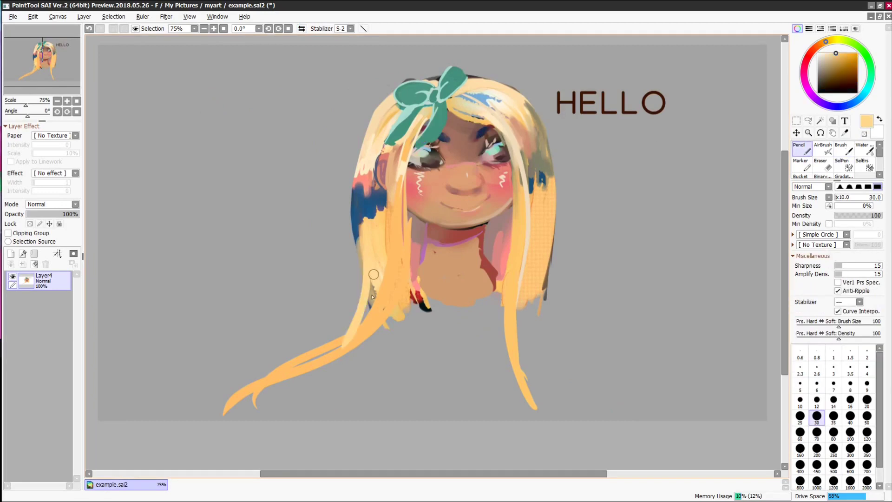
pyautogui.moveTo(365, 227); pyautogui.dragTo(312, 360)
pyautogui.moveTo(552, 242); pyautogui.dragTo(583, 407)
# - Outline the hand below the hair in mauve at size 60 and fill it with tan
pyautogui.click(805, 67)
pyautogui.click(837, 71)
pyautogui.click(800, 434)
pyautogui.moveTo(388, 320)
pyautogui.mouseDown()
pyautogui.moveTo(437, 329)
pyautogui.moveTo(365, 374)
pyautogui.moveTo(433, 369)
pyautogui.mouseUp()
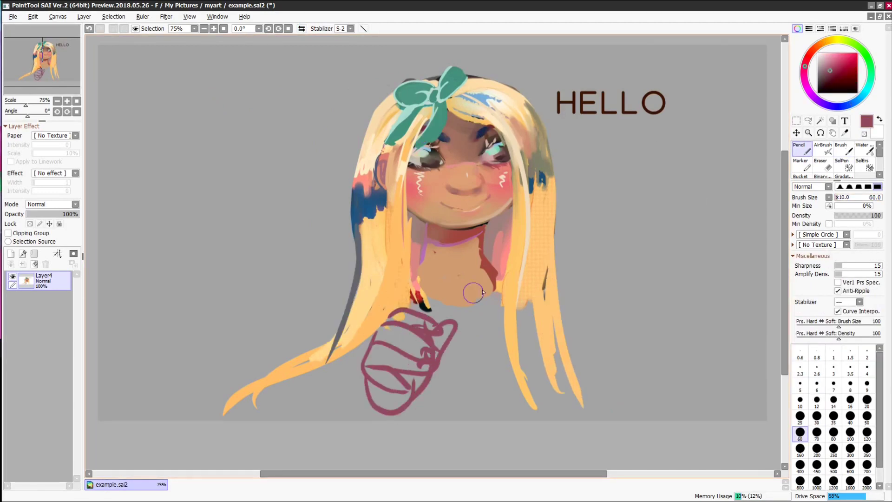
pyautogui.rightClick(473, 292)
pyautogui.moveTo(371, 368); pyautogui.dragTo(406, 388)
# - Airbrush crimson and salmon blush across the nose and both cheeks at 100% zoom
pyautogui.click(57, 17)
pyautogui.click(823, 149)
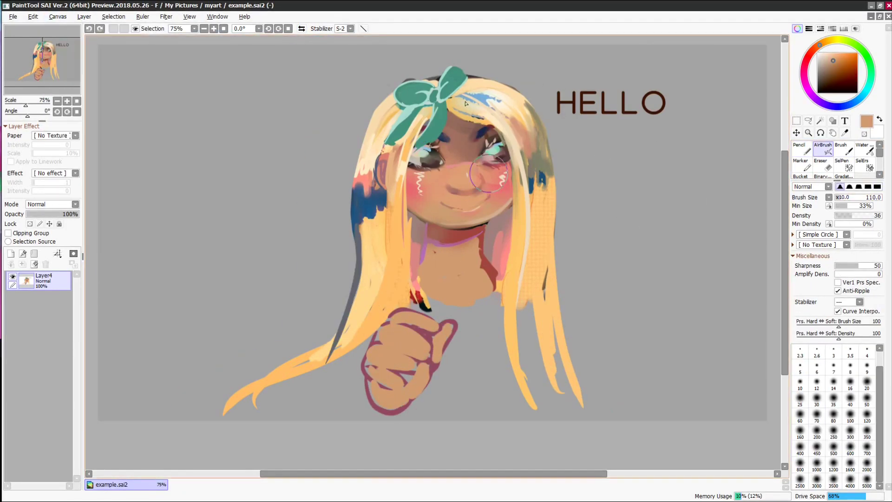
pyautogui.click(805, 68)
pyautogui.click(845, 68)
pyautogui.moveTo(486, 167); pyautogui.dragTo(415, 179)
pyautogui.click(214, 29)
pyautogui.click(84, 16)
pyautogui.rightClick(446, 163)
pyautogui.moveTo(530, 149); pyautogui.dragTo(522, 179)
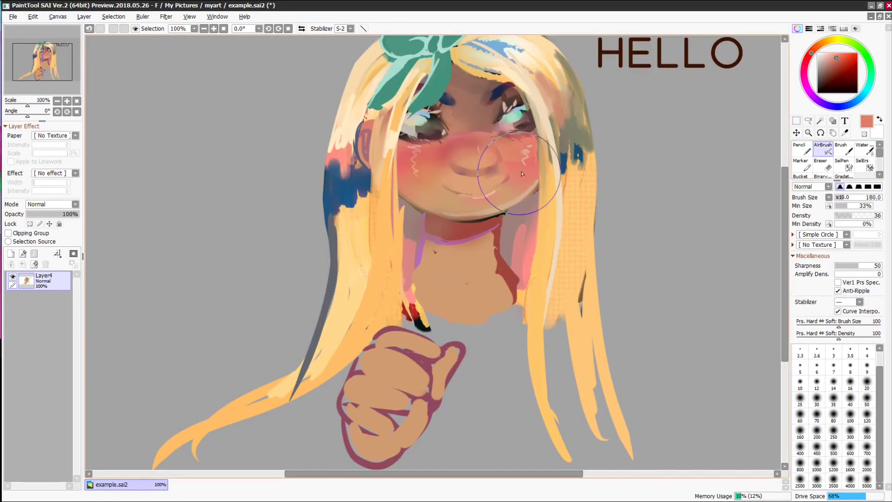
pyautogui.press('v')
pyautogui.moveTo(416, 147); pyautogui.dragTo(411, 181)
# - Paint the open mouth with a brown line, light-grey teeth and a darker lower edge
pyautogui.press('c')
pyautogui.rightClick(445, 143)
pyautogui.press('h')
pyautogui.press('n')
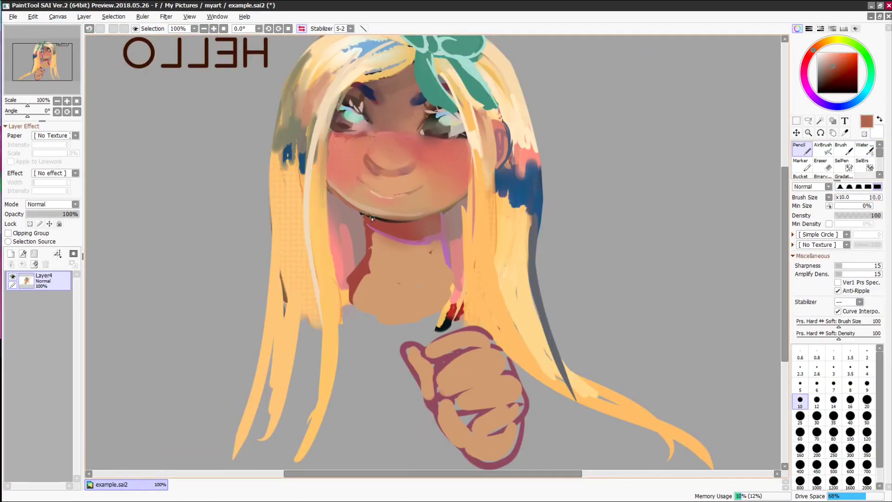
pyautogui.moveTo(362, 182); pyautogui.dragTo(421, 187)
pyautogui.rightClick(457, 127)
pyautogui.moveTo(374, 187); pyautogui.dragTo(403, 192)
pyautogui.rightClick(367, 185)
pyautogui.rightClick(374, 153)
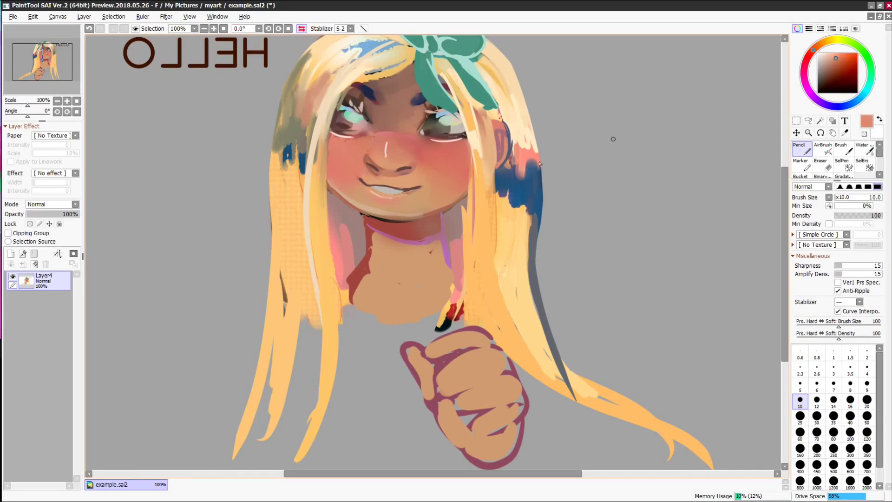
pyautogui.press('v')
pyautogui.moveTo(367, 158); pyautogui.dragTo(377, 169)
# - Flip the view back to unmirrored and zoom out to see the whole drawing
pyautogui.rightClick(367, 185)
pyautogui.press('h')
pyautogui.hotkey('ctrl', '-')
# - On a new layer, sketch the neck and shoulders outline in purple
pyautogui.press('n')
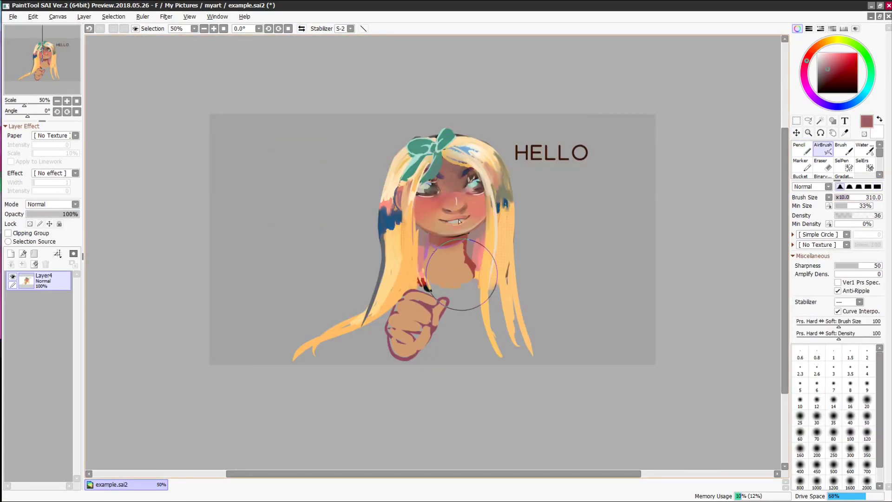
pyautogui.hotkey('ctrl', 'shift', 'n')
pyautogui.moveTo(460, 265); pyautogui.dragTo(501, 358)
pyautogui.press('h')
pyautogui.moveTo(358, 342); pyautogui.dragTo(380, 262)
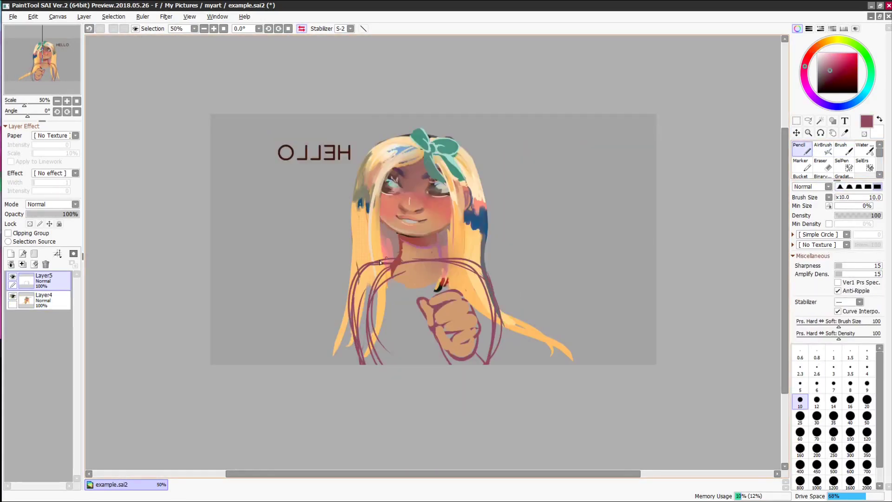
# - Fill the neck with sampled skin tone and shade the neck and shoulders
pyautogui.rightClick(430, 253)
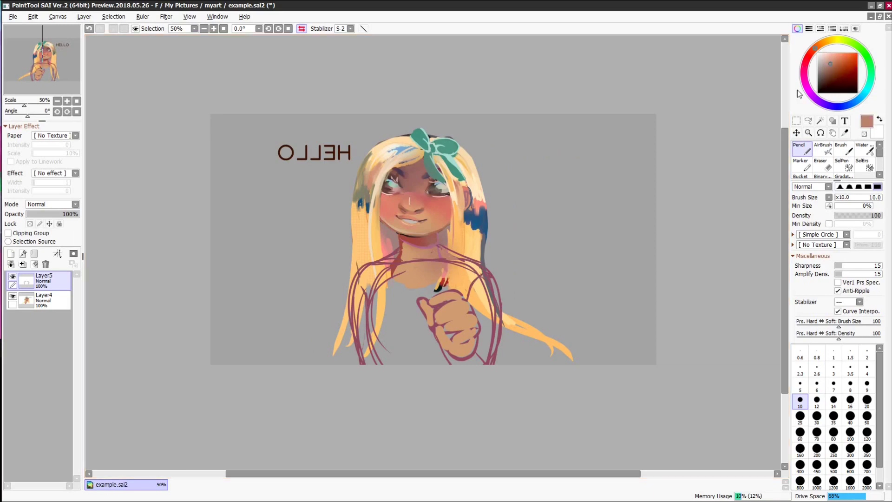
pyautogui.press(']')
pyautogui.press(']')
pyautogui.press(']')
pyautogui.press(']')
pyautogui.press(']')
pyautogui.press(']')
pyautogui.rightClick(416, 243)
pyautogui.rightClick(425, 274)
pyautogui.moveTo(425, 246)
pyautogui.mouseDown()
pyautogui.moveTo(447, 258)
pyautogui.moveTo(390, 278)
pyautogui.mouseUp()
pyautogui.rightClick(394, 256)
pyautogui.moveTo(395, 254)
pyautogui.mouseDown()
pyautogui.moveTo(381, 266)
pyautogui.moveTo(491, 269)
pyautogui.moveTo(446, 353)
pyautogui.mouseUp()
pyautogui.press('h')
# - Paint the blue shirt with a maroon left outline and a light-blue highlight
pyautogui.click(852, 104)
pyautogui.click(840, 197)
pyautogui.moveTo(390, 278); pyautogui.dragTo(379, 353)
pyautogui.rightClick(439, 247)
pyautogui.click(836, 197)
pyautogui.moveTo(440, 246); pyautogui.dragTo(367, 358)
pyautogui.press('h')
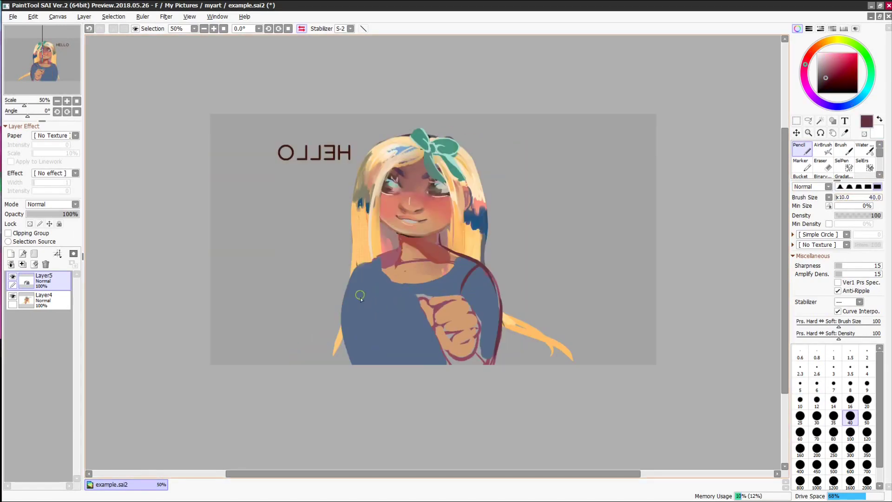
pyautogui.moveTo(362, 288); pyautogui.dragTo(395, 325)
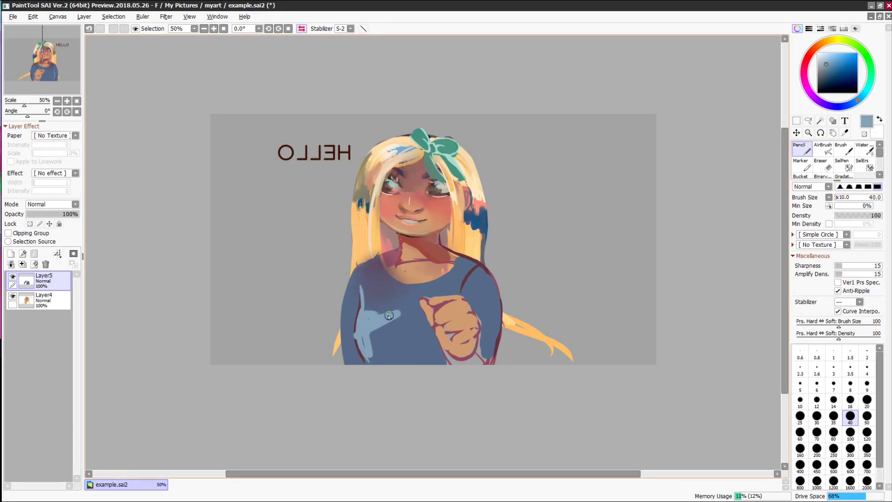
pyautogui.press('h')
# - Repaint the pointing fingers in skin tone and add pale yellow hair strands over the shoulder
pyautogui.moveTo(434, 299); pyautogui.dragTo(405, 342)
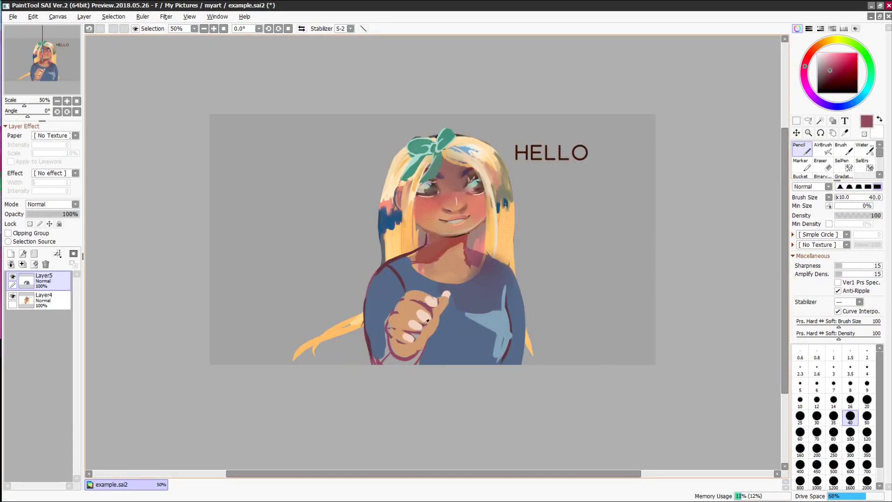
pyautogui.keyDown('alt'); pyautogui.click(439, 318); pyautogui.keyUp('alt')
pyautogui.press('h')
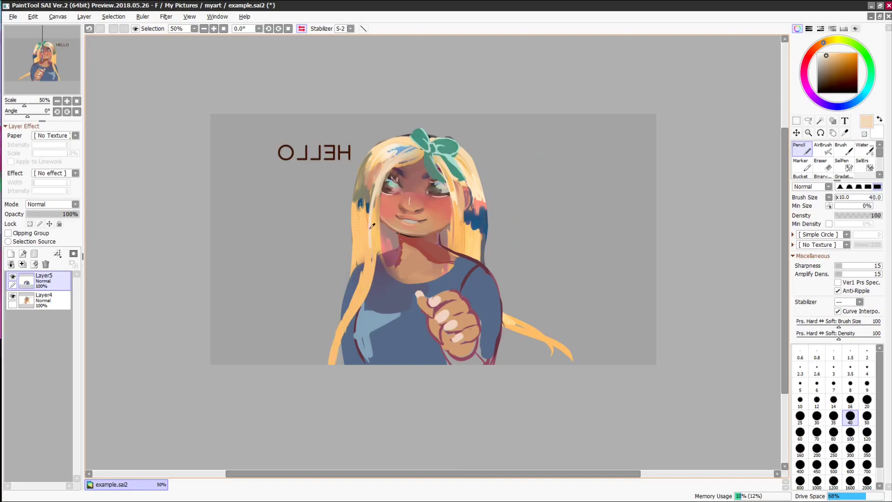
pyautogui.moveTo(458, 253); pyautogui.dragTo(541, 341)
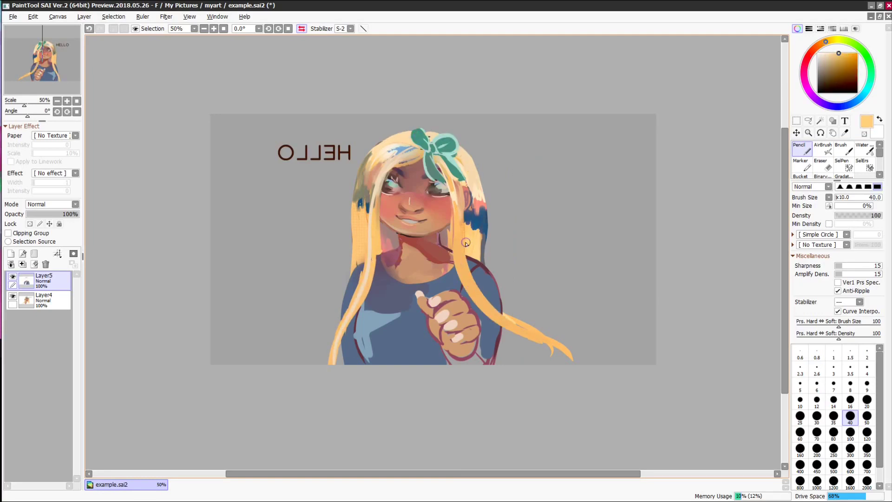
pyautogui.moveTo(465, 235); pyautogui.dragTo(502, 321)
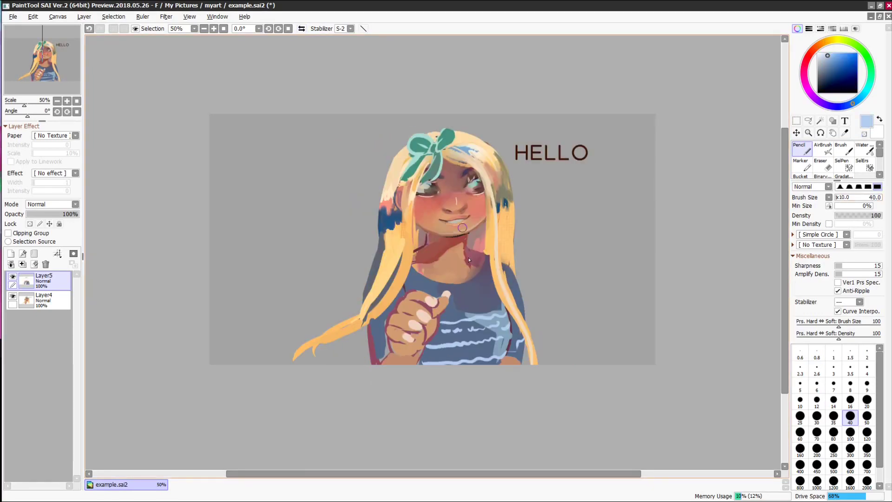
# - Paint additional hair strands falling over the shirt
pyautogui.scroll(2, 428, 302)
pyautogui.moveTo(300, 325); pyautogui.dragTo(262, 422)
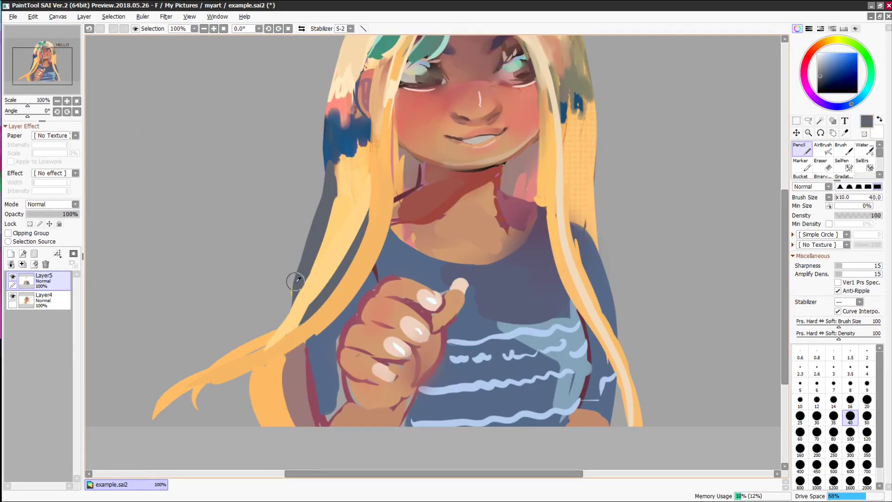
pyautogui.moveTo(325, 205); pyautogui.dragTo(265, 339)
pyautogui.moveTo(344, 72); pyautogui.dragTo(337, 203)
# - Darken parts of the hand and wrist with dark red strokes
pyautogui.press('h')
pyautogui.scroll(-1, 433, 322)
pyautogui.keyDown('alt'); pyautogui.click(418, 301); pyautogui.keyUp('alt')
pyautogui.press('b')
pyautogui.keyDown('alt'); pyautogui.click(468, 328); pyautogui.keyUp('alt')
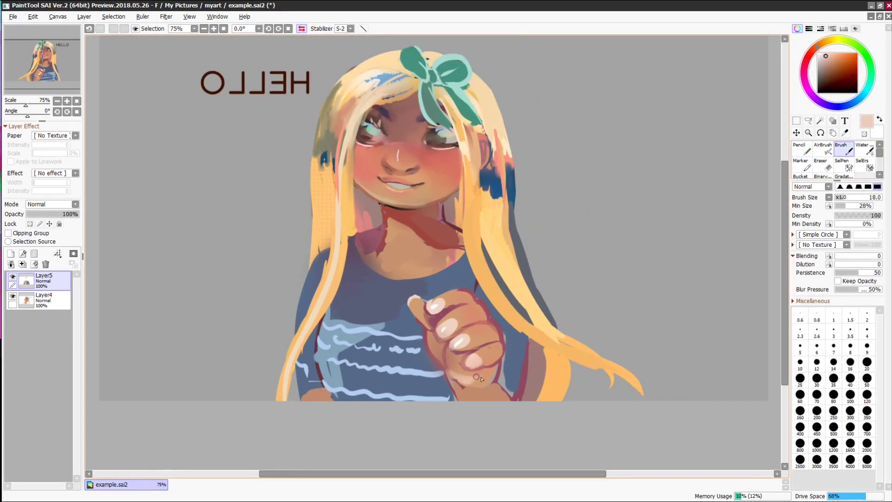
pyautogui.moveTo(481, 379); pyautogui.dragTo(499, 371)
pyautogui.press('n')
pyautogui.keyDown('alt'); pyautogui.click(505, 398); pyautogui.keyUp('alt')
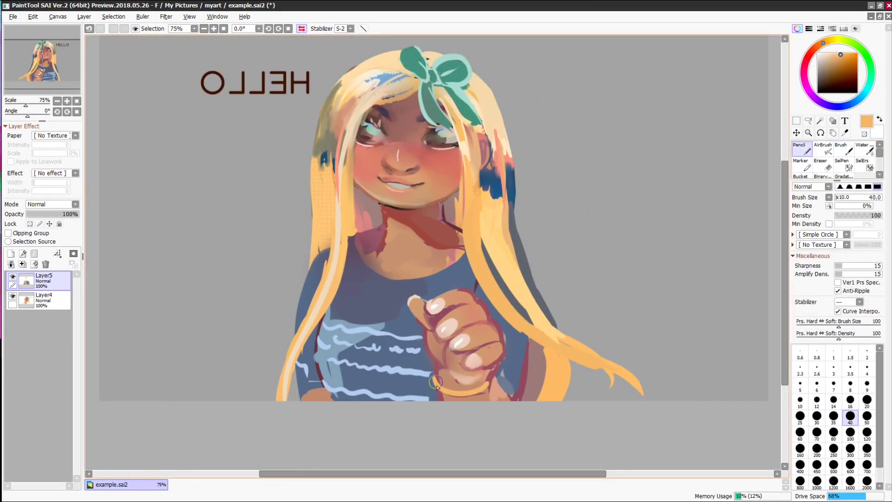
# - Unflip the view and airbrush darker teal shading onto the green bow
pyautogui.press('h')
pyautogui.scroll(1, 378, 145)
pyautogui.keyDown('alt'); pyautogui.click(378, 145); pyautogui.keyUp('alt')
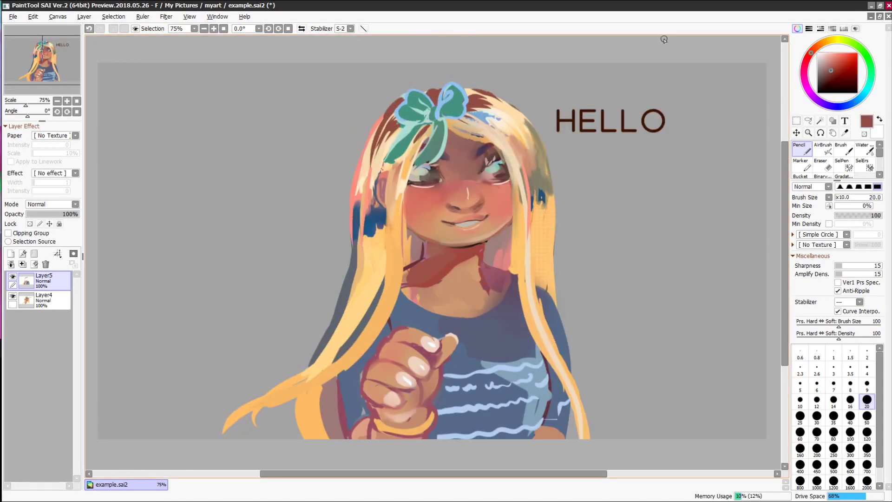
pyautogui.keyDown('alt'); pyautogui.click(427, 126); pyautogui.keyUp('alt')
pyautogui.press('v')
pyautogui.rightClick(416, 103)
pyautogui.moveTo(409, 94)
pyautogui.mouseDown()
pyautogui.moveTo(428, 115)
pyautogui.moveTo(410, 107)
pyautogui.mouseUp()
# - Add further dark teal strokes to the bow's upper and lower parts
pyautogui.click(844, 148)
pyautogui.rightClick(450, 127)
pyautogui.moveTo(444, 132); pyautogui.dragTo(457, 148)
pyautogui.moveTo(438, 109); pyautogui.dragTo(450, 120)
pyautogui.click(823, 149)
pyautogui.click(799, 149)
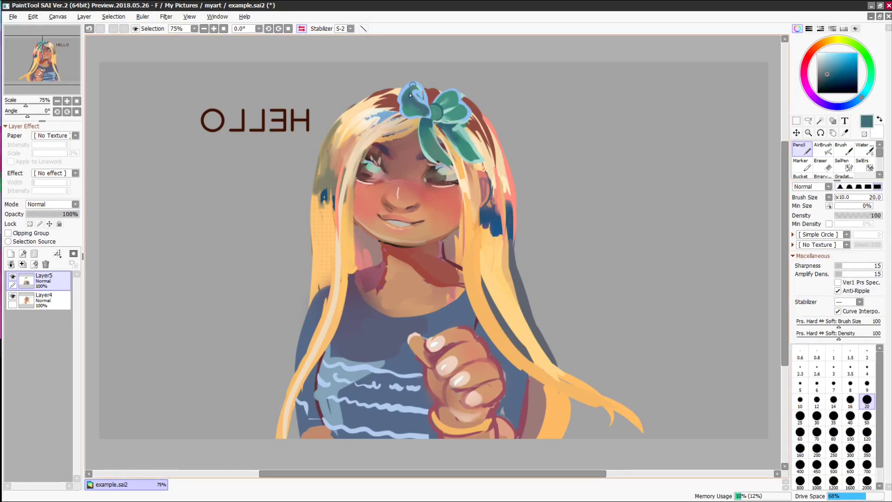
# - Paint over the bow's light-blue swirl with sampled teal using soft blending
pyautogui.rightClick(402, 99)
pyautogui.rightClick(397, 99)
pyautogui.press('h')
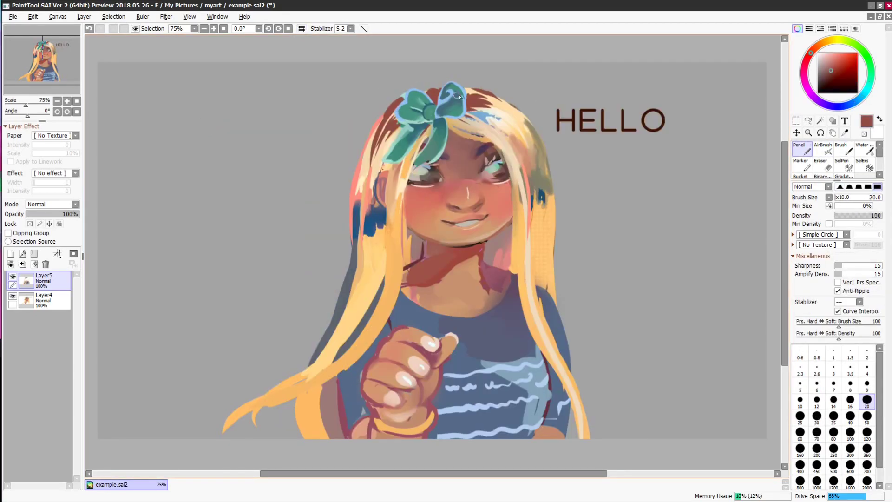
pyautogui.rightClick(449, 108)
pyautogui.press('b')
pyautogui.rightClick(452, 99)
pyautogui.moveTo(448, 91); pyautogui.dragTo(441, 100)
pyautogui.rightClick(419, 121)
pyautogui.rightClick(420, 122)
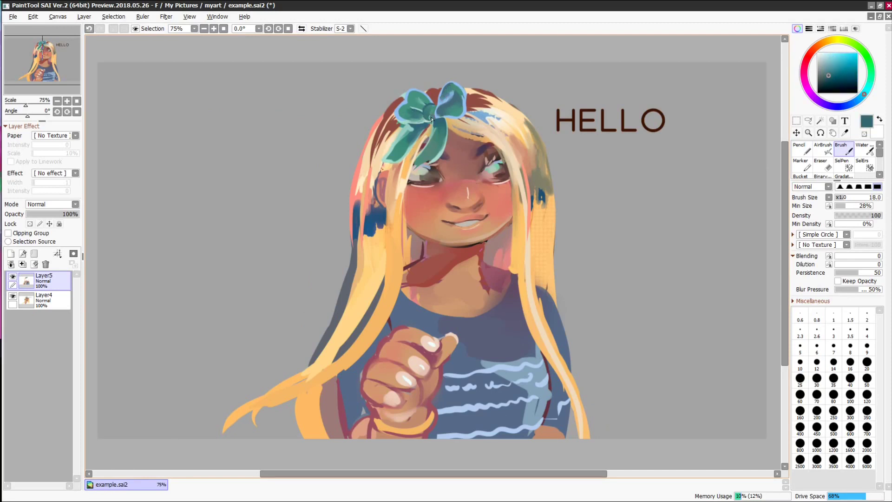
pyautogui.press('n')
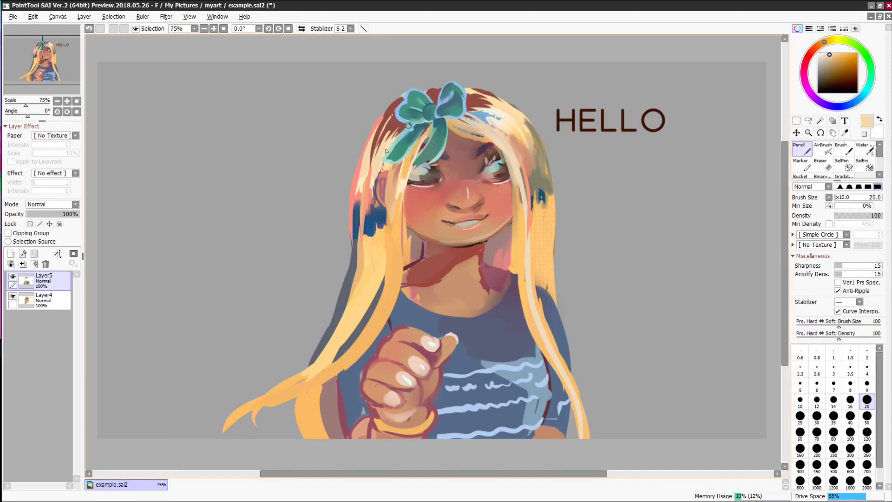
# - Sample more teal shades from the bow, then unflip the view and zoom out
pyautogui.rightClick(409, 124)
pyautogui.rightClick(474, 74)
pyautogui.press('b')
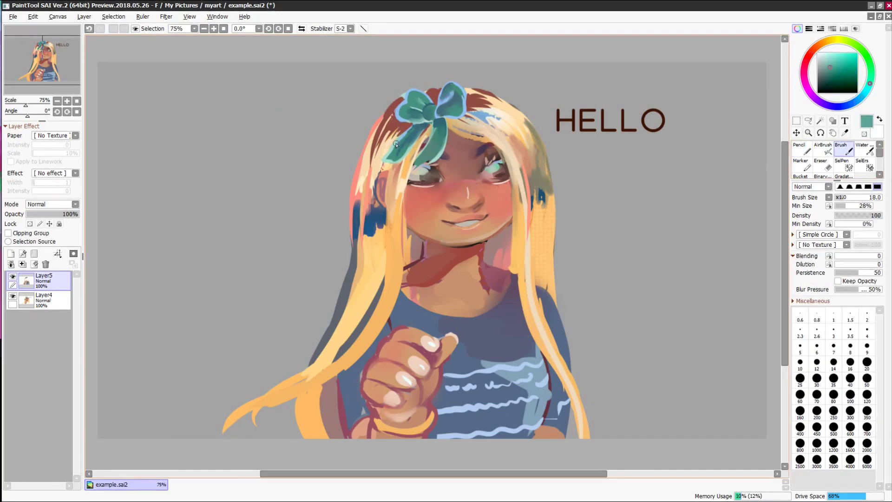
pyautogui.press('n')
pyautogui.press('h')
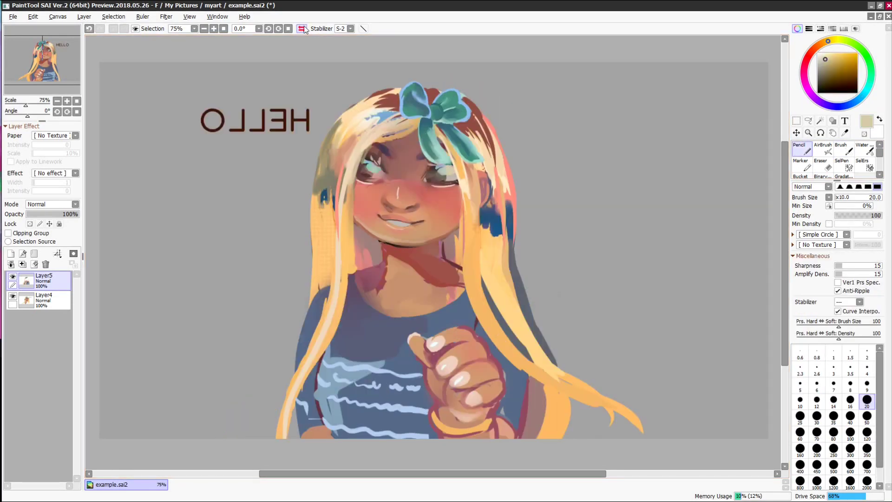
pyautogui.rightClick(453, 131)
pyautogui.press('b')
pyautogui.rightClick(464, 139)
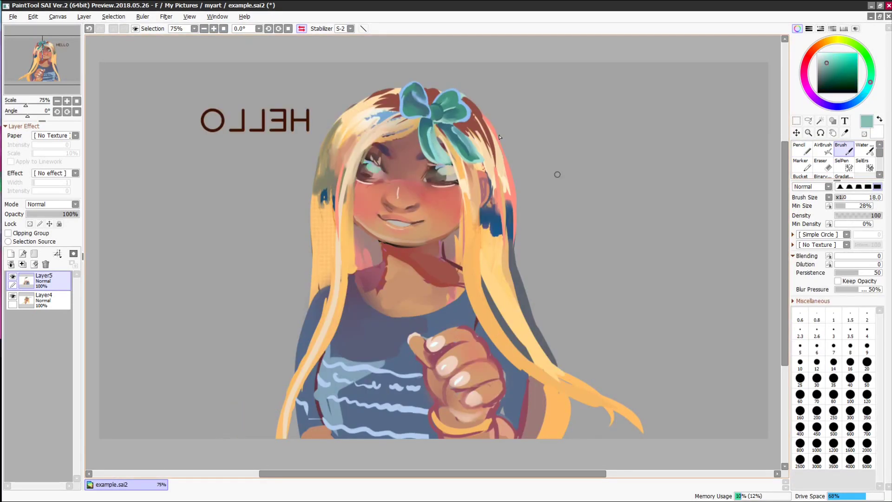
pyautogui.press('h')
pyautogui.press('-')
# - On a new layer beneath the drawing, paint a large white speech bubble behind HELLO
pyautogui.hotkey('ctrl', 'shift', 'n')
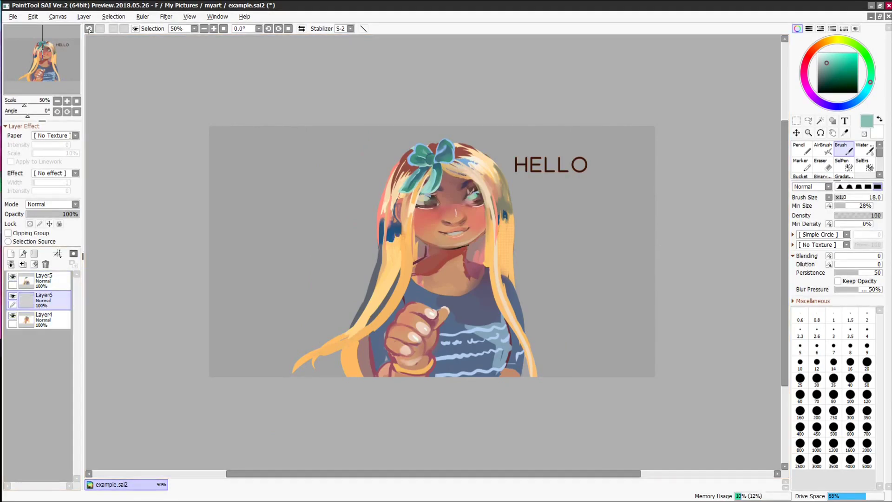
pyautogui.press('n')
pyautogui.click(879, 121)
pyautogui.click(867, 448)
pyautogui.moveTo(534, 165); pyautogui.dragTo(581, 167)
pyautogui.click(817, 433)
pyautogui.moveTo(542, 192); pyautogui.dragTo(528, 206)
# - Draw the speech bubble's tail and pick a pale blue-grey at a smaller size
pyautogui.click(11, 254)
pyautogui.moveTo(45, 320); pyautogui.dragTo(44, 344)
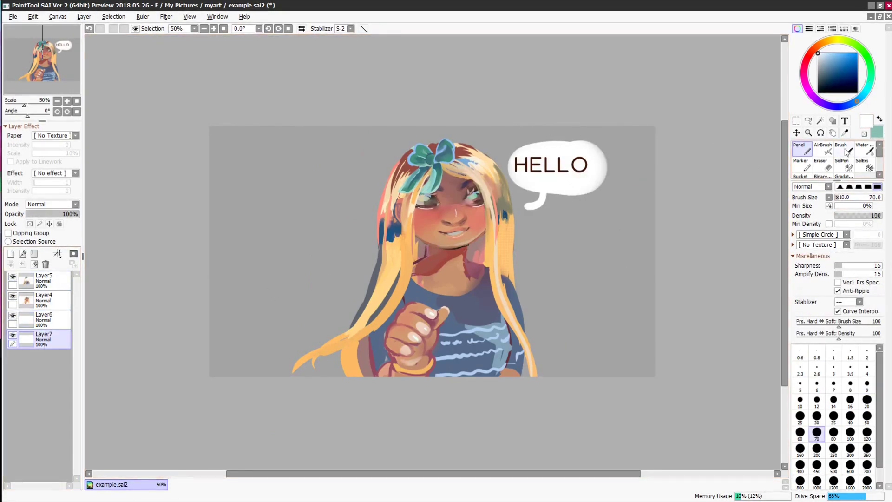
pyautogui.click(821, 59)
pyautogui.click(800, 433)
# - Preview a width 5 outside Outline filter on the bubble layer in darker blue
pyautogui.click(44, 319)
pyautogui.click(166, 16)
pyautogui.click(181, 48)
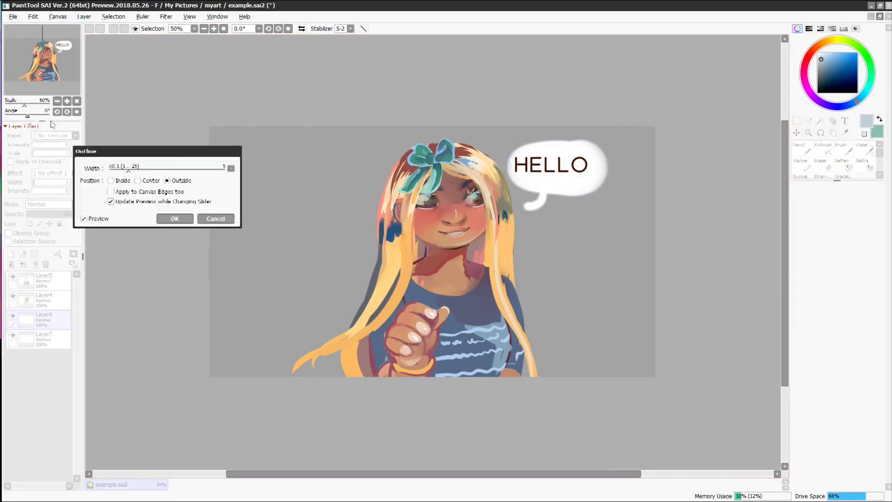
pyautogui.moveTo(234, 149); pyautogui.dragTo(374, 264)
pyautogui.click(830, 68)
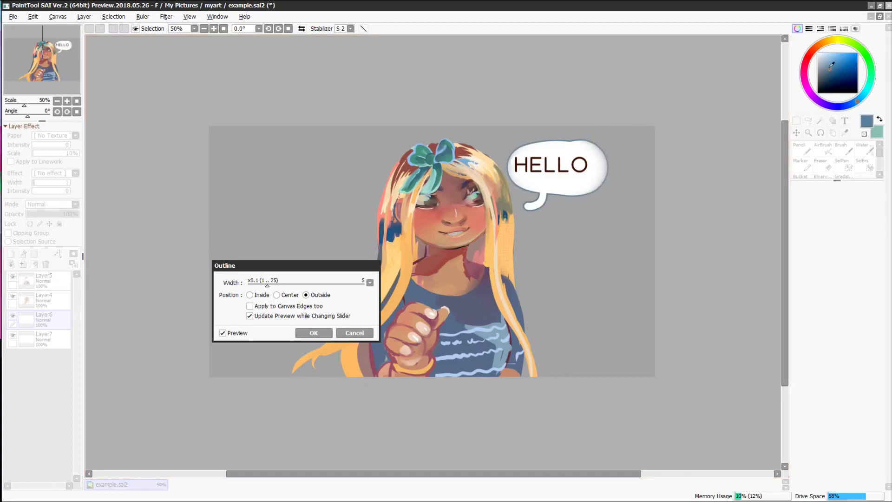
pyautogui.click(809, 55)
pyautogui.click(838, 55)
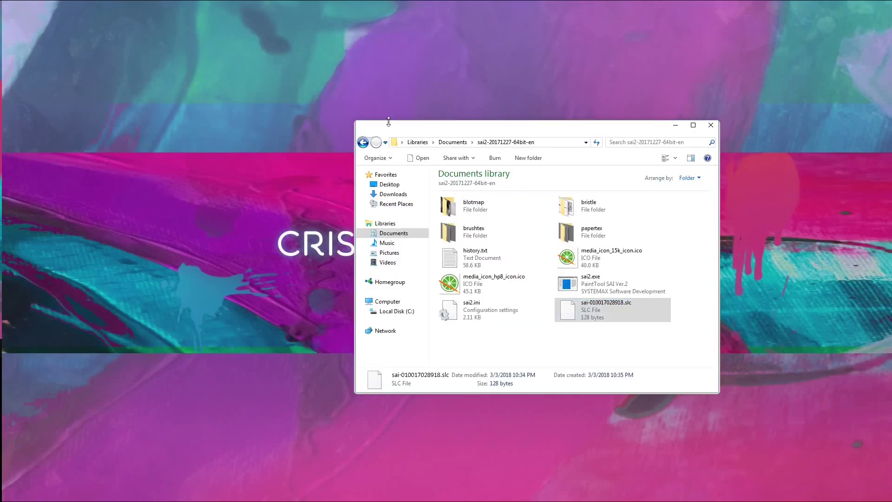
# - Shift the Explorer window right and deselect the .slc file
pyautogui.moveTo(390, 127); pyautogui.dragTo(452, 138)
pyautogui.click(544, 359)
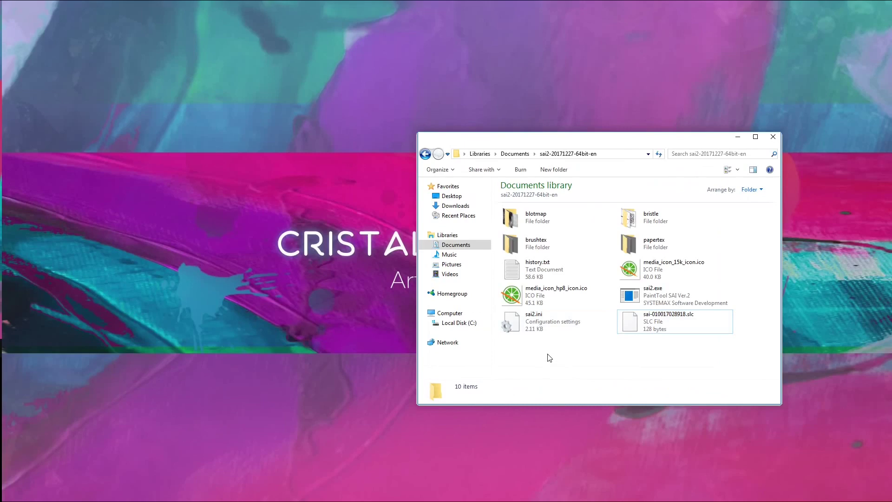
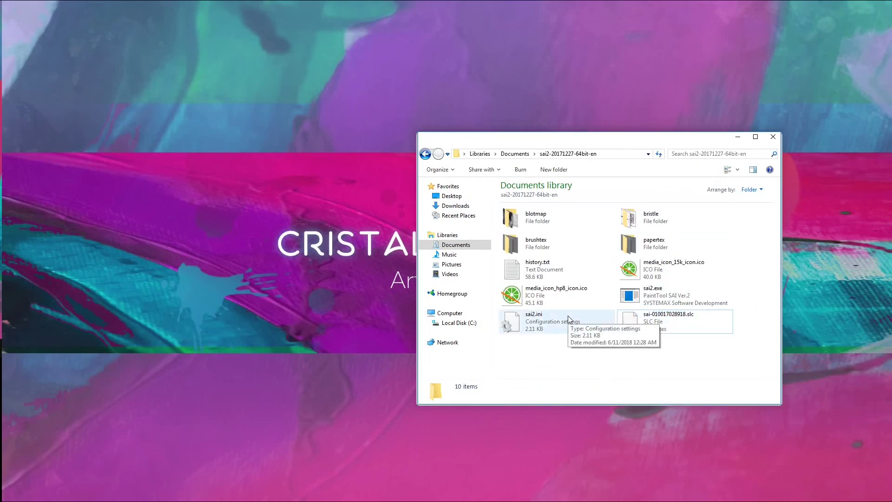
# - Open SAI's bristle brush-shape folder and browse its BMP shape files
pyautogui.doubleClick(636, 224)
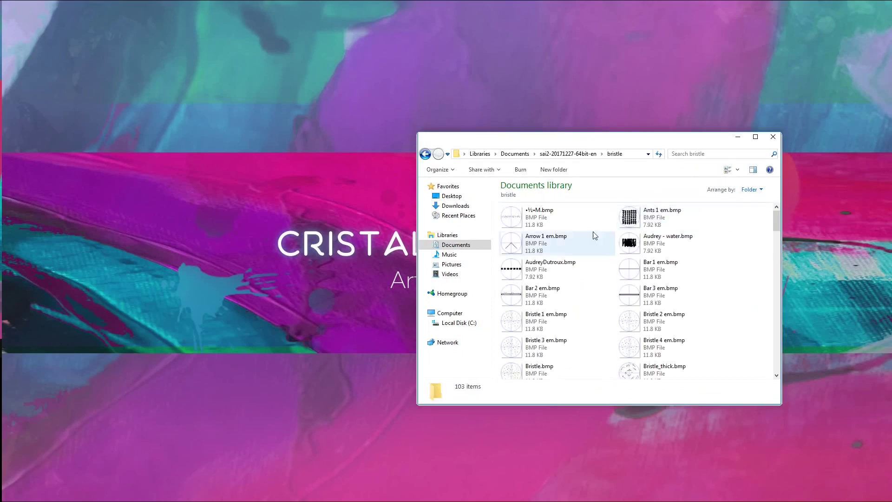
pyautogui.scroll(-8, 584, 367)
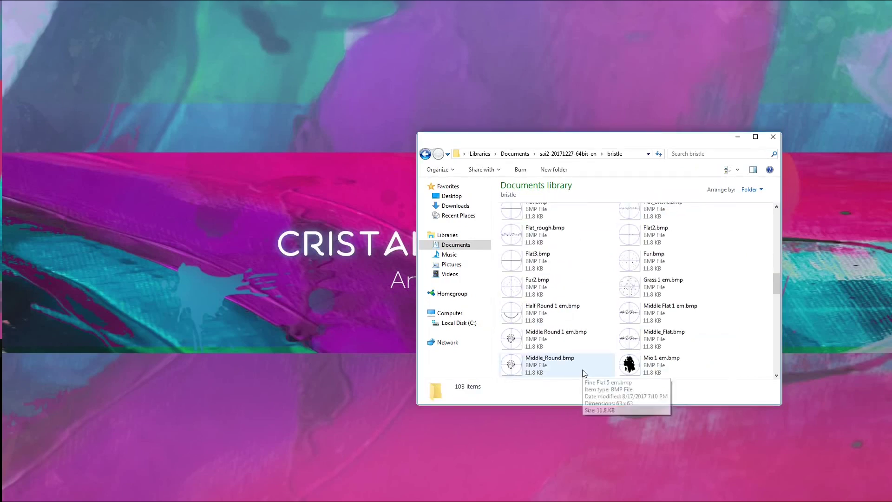
pyautogui.scroll(-5, 584, 373)
pyautogui.scroll(15, 587, 370)
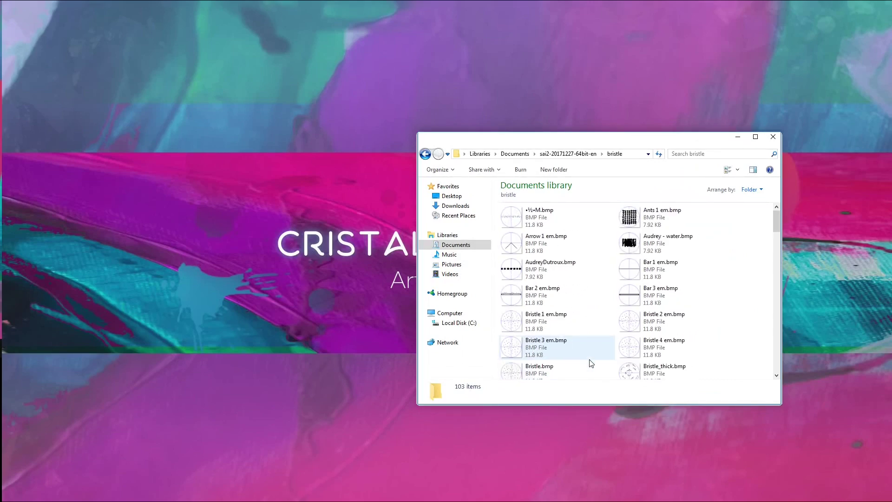
pyautogui.click(549, 229)
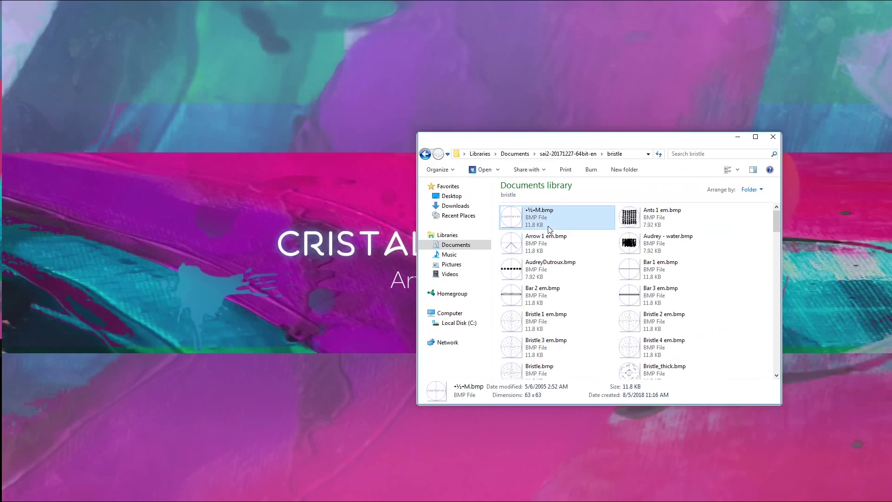
pyautogui.scroll(-20, 527, 288)
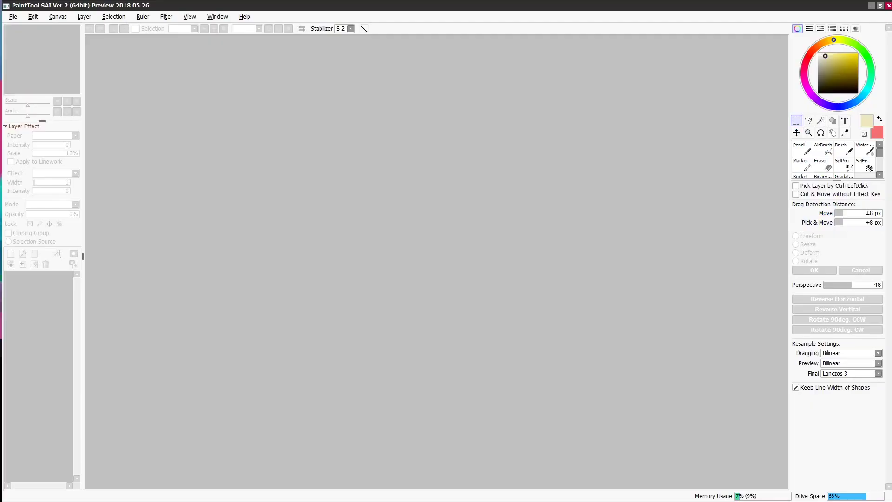
# - Return to the bristle folder and open Cross 1 em.bmp in SAI
pyautogui.hotkey('alt', 'Tab')
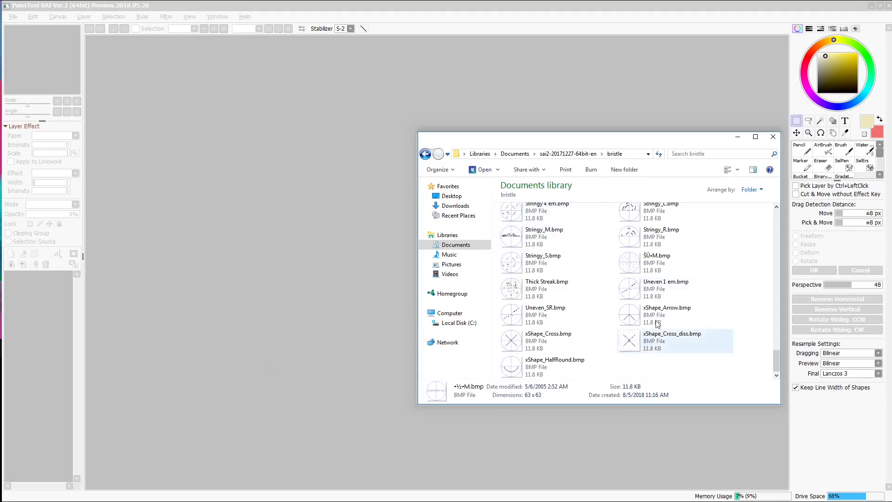
pyautogui.scroll(8, 633, 324)
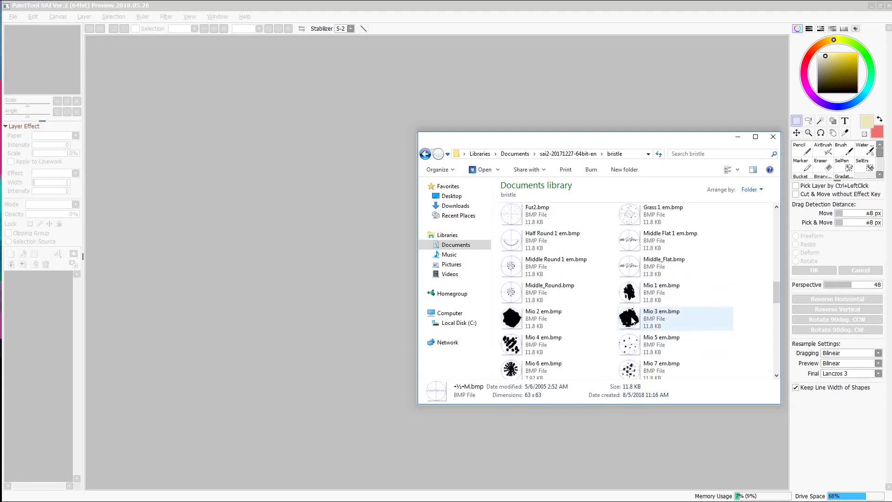
pyautogui.scroll(10, 632, 320)
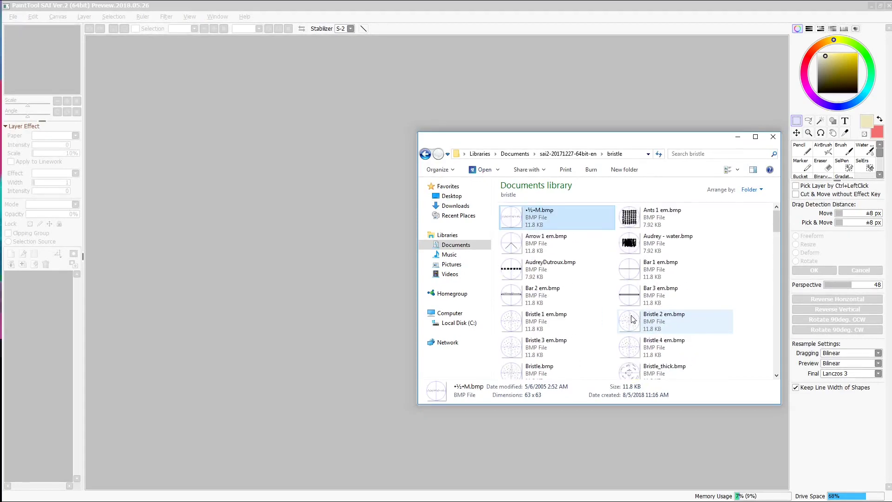
pyautogui.scroll(-4, 632, 320)
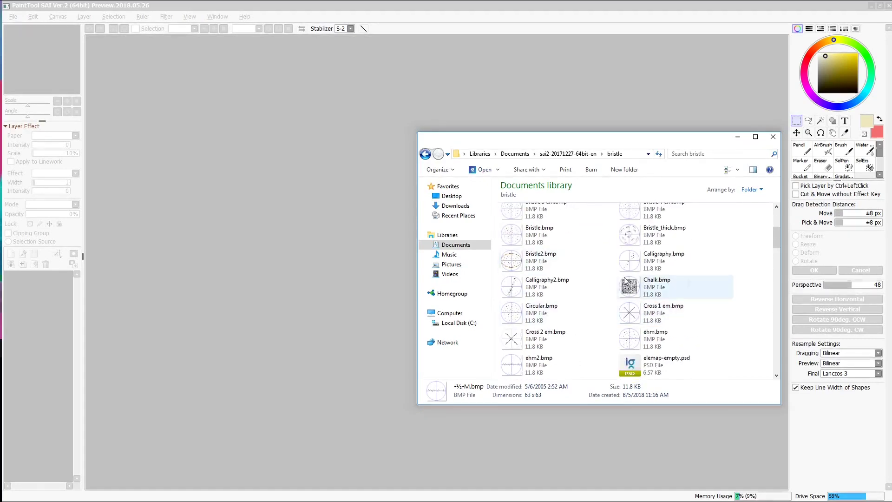
pyautogui.doubleClick(623, 321)
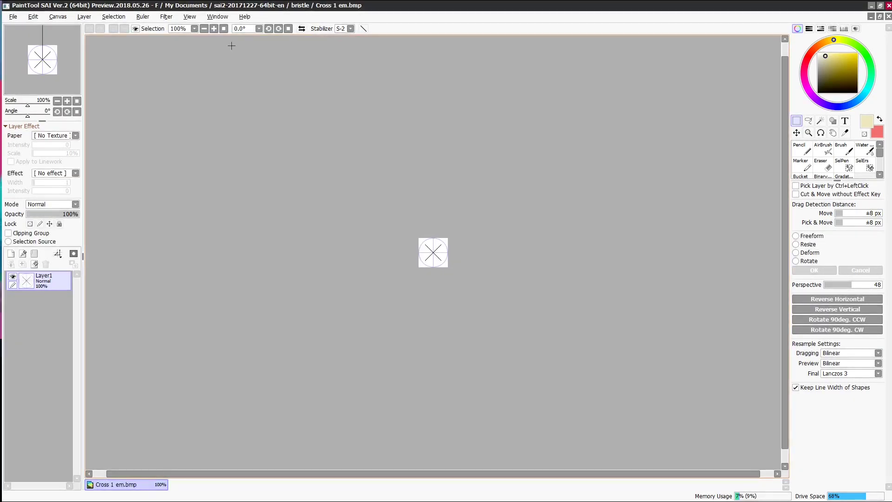
# - Zoom in on the brush shape and set up the Binary pen at size 2
pyautogui.click(214, 29)
pyautogui.click(214, 29)
pyautogui.click(215, 29)
pyautogui.click(214, 29)
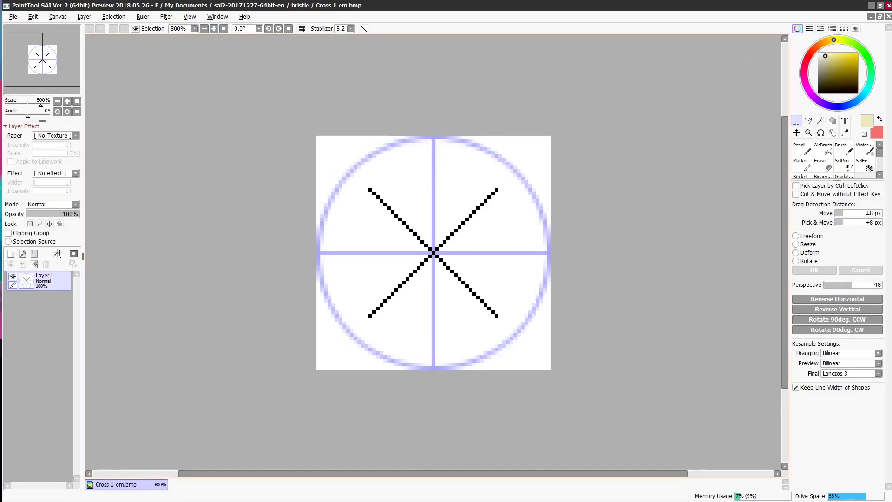
pyautogui.press('n')
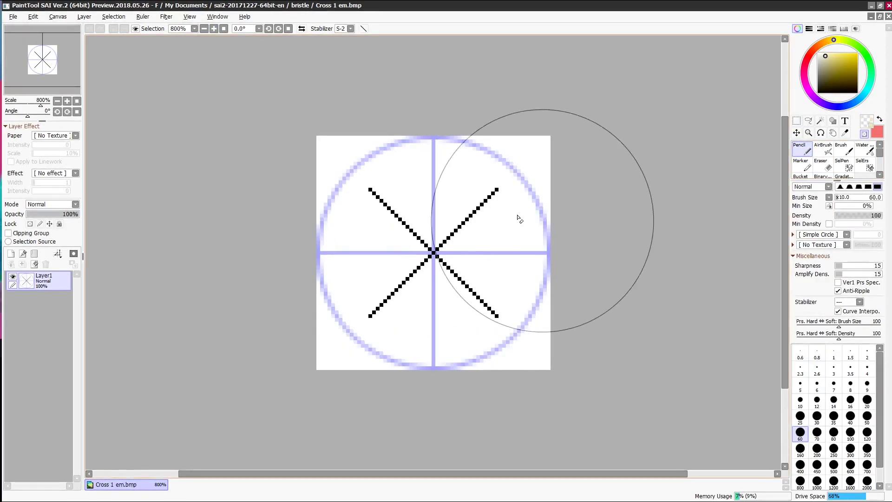
pyautogui.click(839, 197)
pyautogui.click(801, 177)
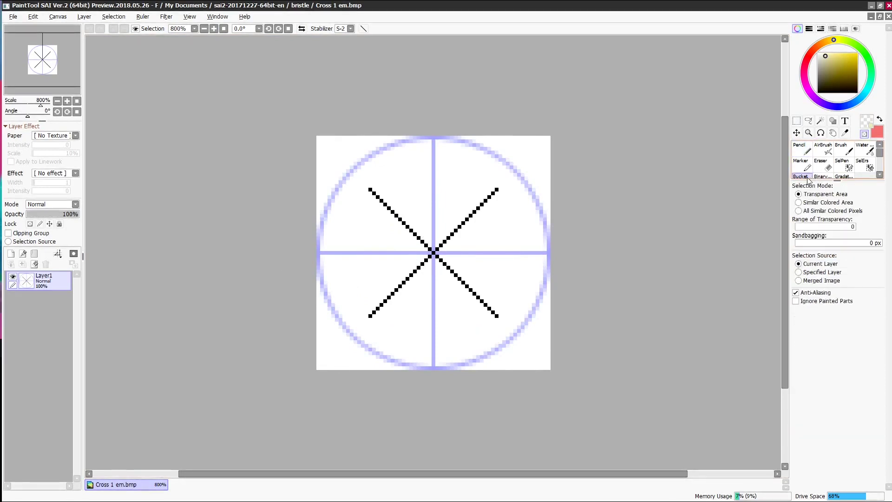
pyautogui.click(823, 177)
pyautogui.moveTo(869, 197); pyautogui.dragTo(777, 205)
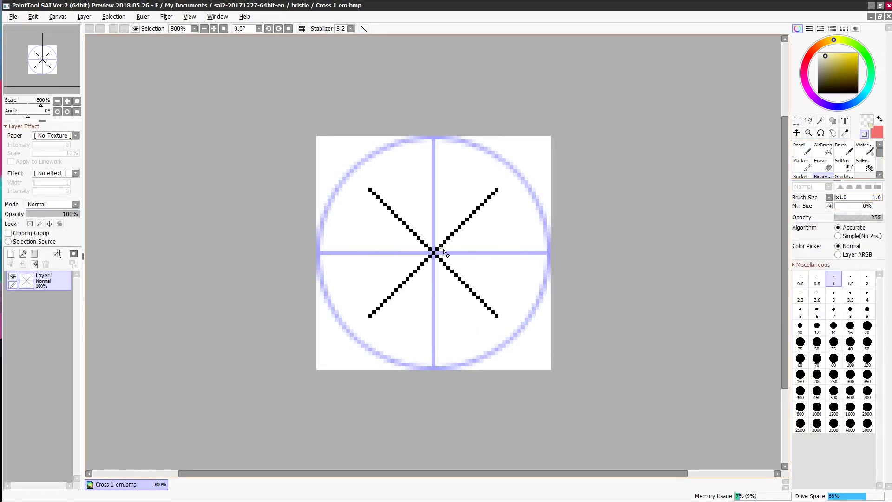
# - Erase the four diagonal strokes of the cross and eyedrop the lavender colour
pyautogui.moveTo(443, 252); pyautogui.dragTo(499, 187)
pyautogui.moveTo(441, 261); pyautogui.dragTo(497, 317)
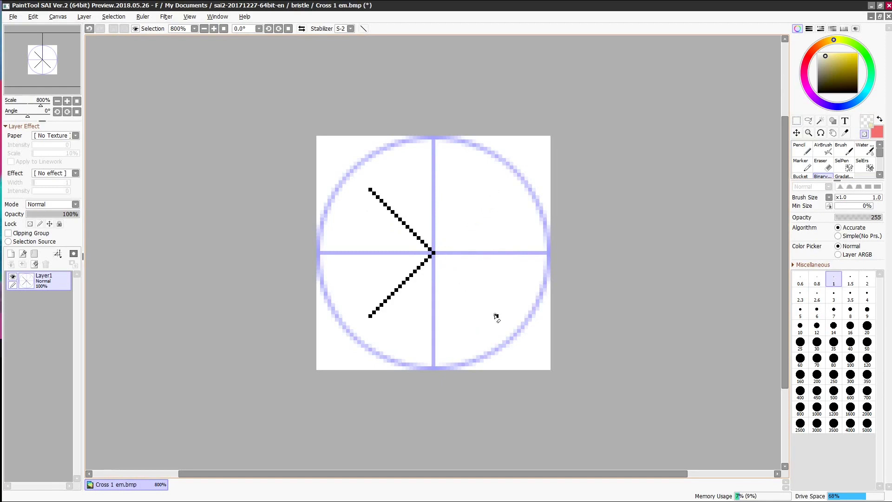
pyautogui.moveTo(370, 316)
pyautogui.mouseDown()
pyautogui.moveTo(432, 255)
pyautogui.moveTo(426, 261)
pyautogui.moveTo(412, 203)
pyautogui.moveTo(415, 237)
pyautogui.moveTo(369, 189)
pyautogui.mouseUp()
pyautogui.keyDown('alt'); pyautogui.click(434, 247); pyautogui.keyUp('alt')
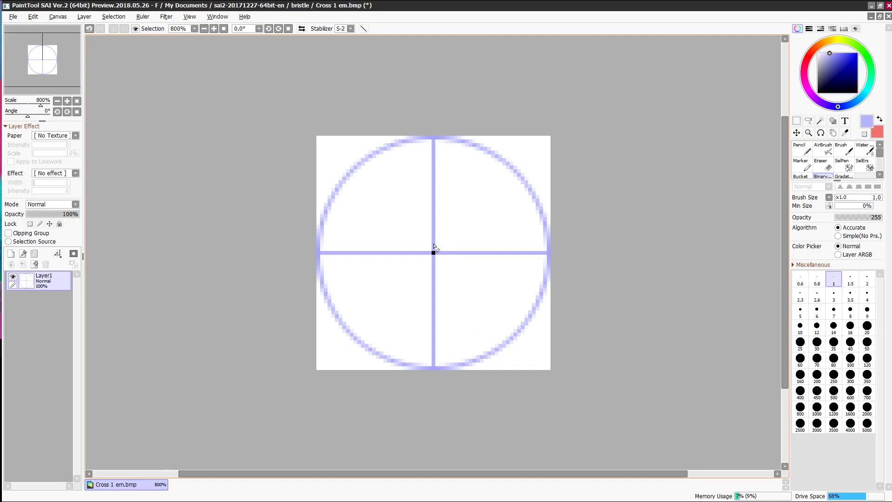
# - Save the bare guide circle as template.bmp
pyautogui.click(13, 16)
pyautogui.click(38, 95)
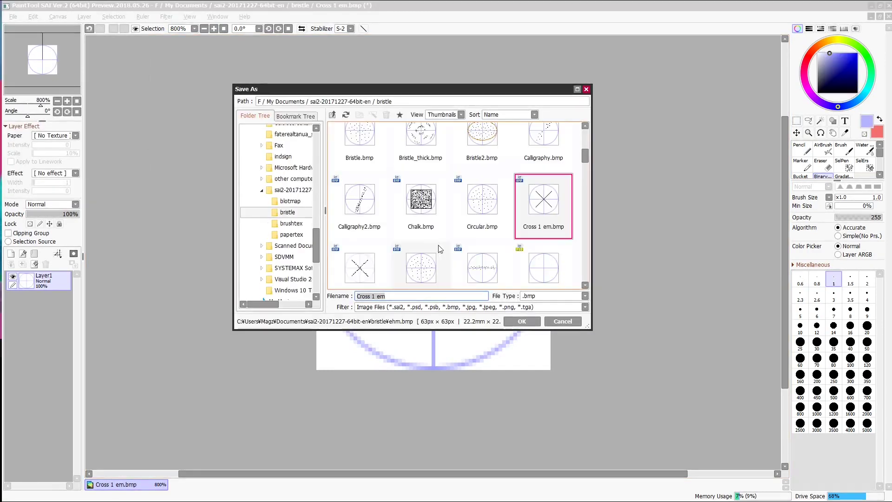
pyautogui.press('Return')
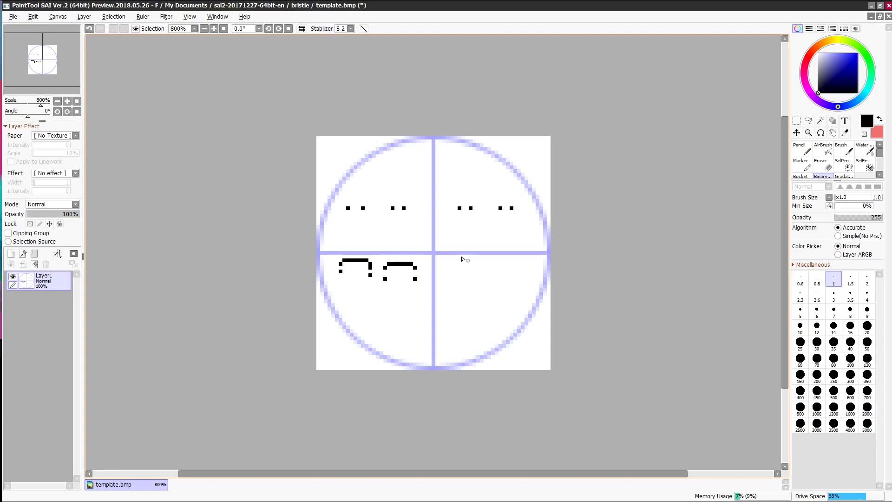
# - Draw a short black line, erase a stray pixel, and save as beeef.bmp
pyautogui.moveTo(453, 268); pyautogui.dragTo(506, 264)
pyautogui.press('-')
pyautogui.click(534, 272)
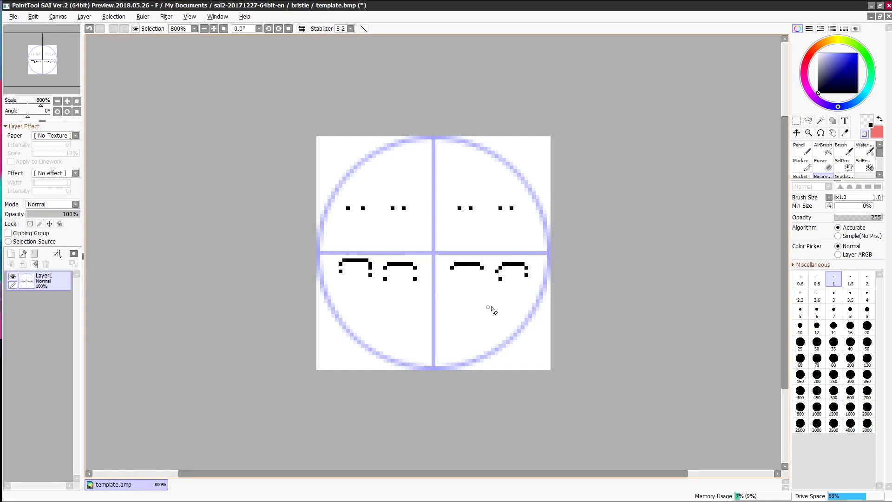
pyautogui.hotkey('ctrl', 'shift', 's')
pyautogui.write('beeef')
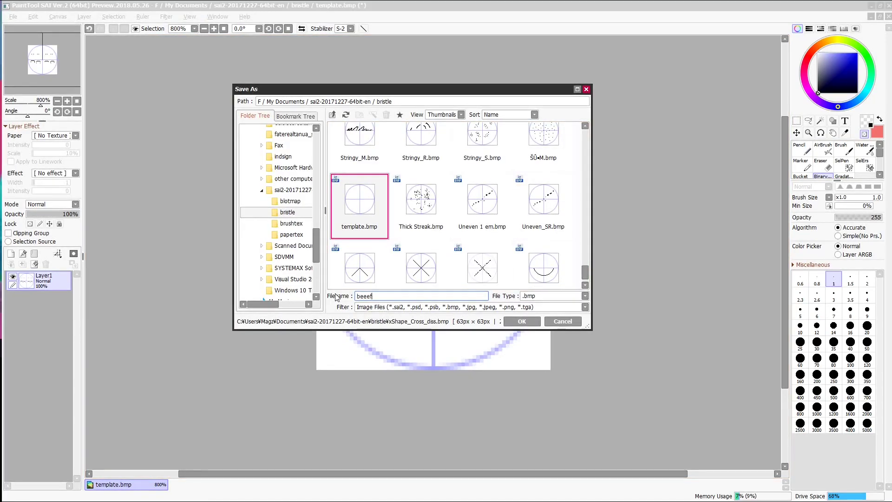
pyautogui.press('Return')
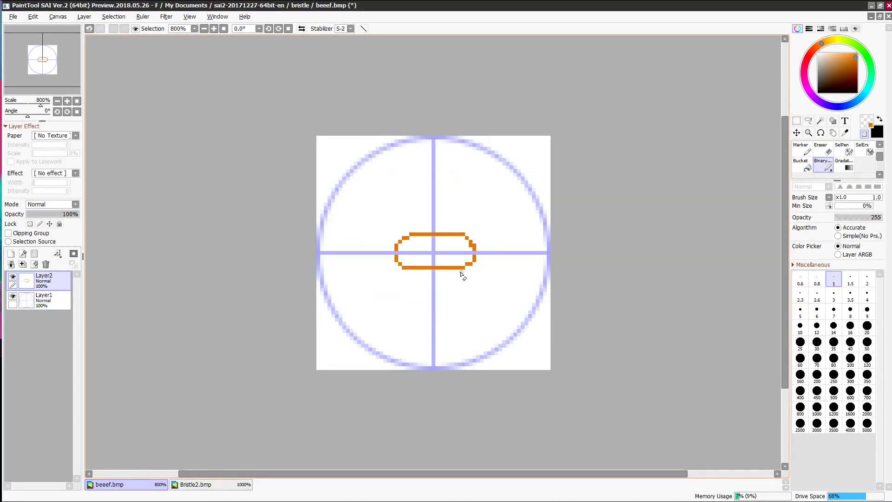
# - Make the orange capsule with black ticks, save it as cheesy.bmp, and close without keeping layers
pyautogui.press('-')
pyautogui.press('-')
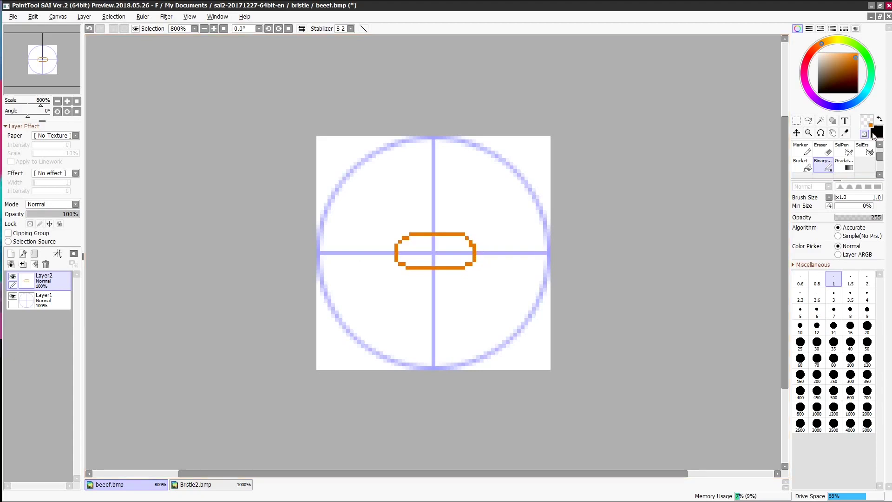
pyautogui.click(874, 133)
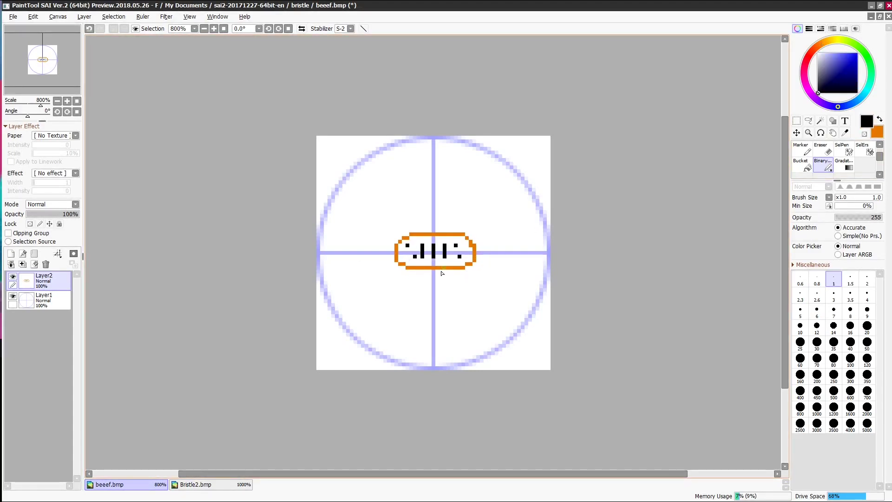
pyautogui.click(13, 17)
pyautogui.click(26, 95)
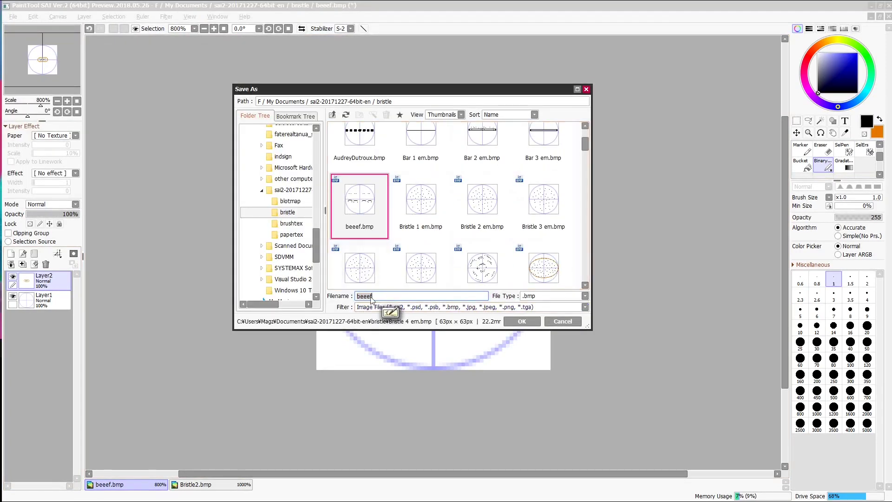
pyautogui.press('BackSpace')
pyautogui.write('cheesy')
pyautogui.press('Return')
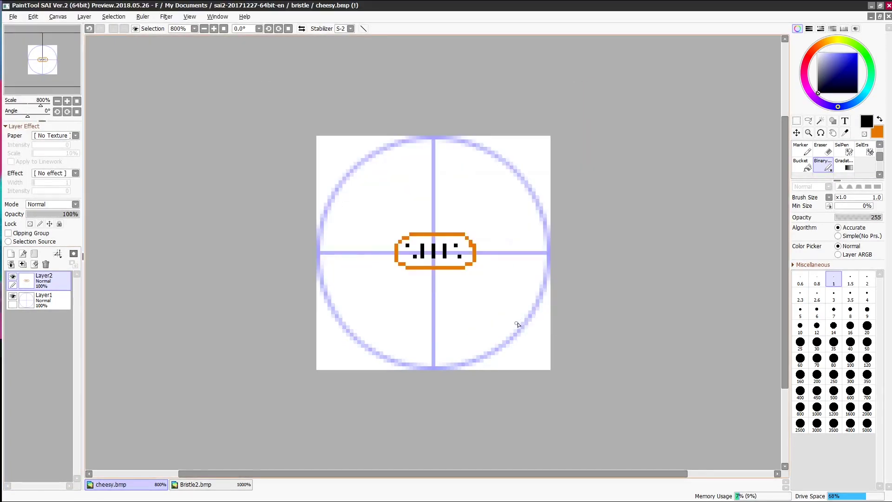
pyautogui.click(888, 5)
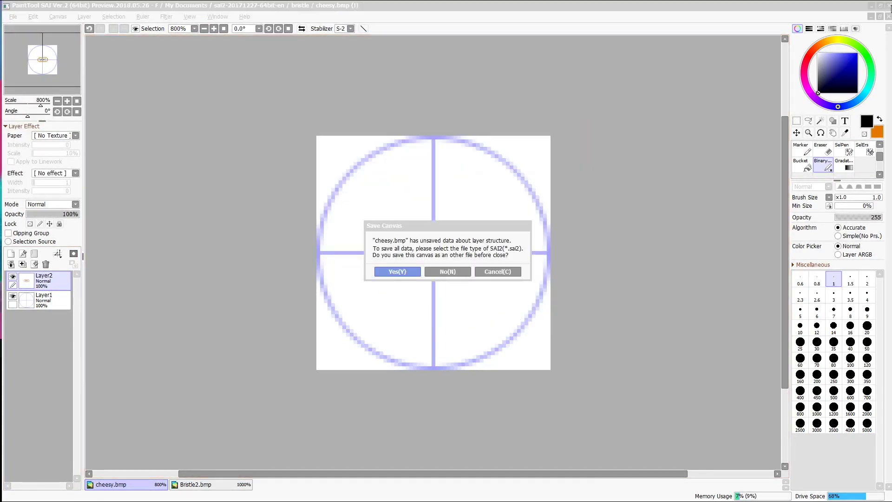
pyautogui.click(448, 274)
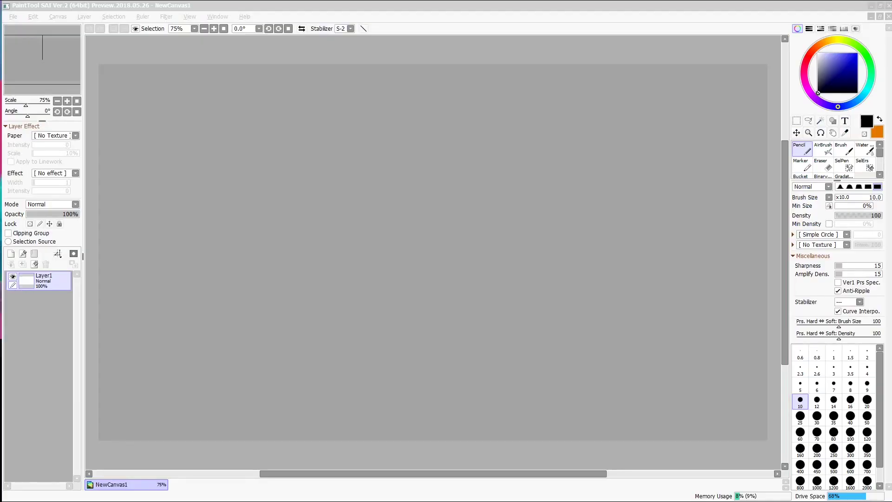
# - Choose the beeef brush shape at size 130 and draw several test strokes
pyautogui.click(823, 236)
pyautogui.moveTo(847, 262); pyautogui.dragTo(854, 366)
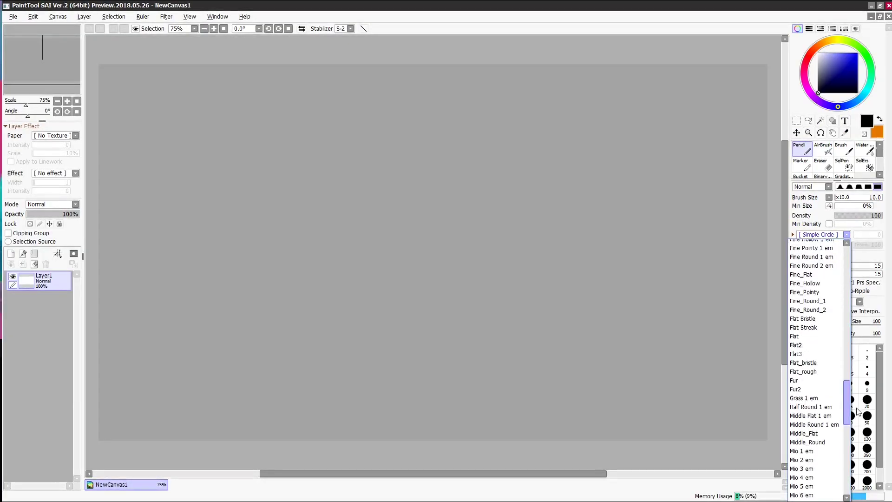
pyautogui.scroll(9, 855, 371)
pyautogui.scroll(2, 857, 372)
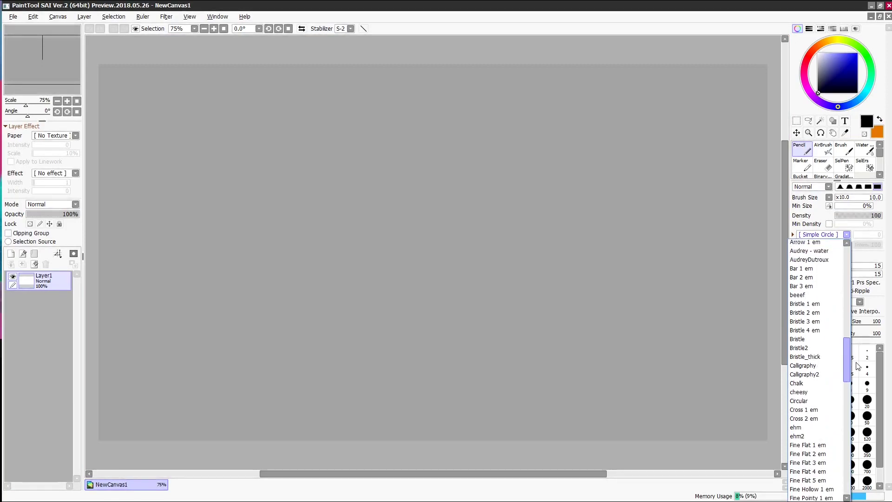
pyautogui.click(797, 278)
pyautogui.moveTo(844, 199)
pyautogui.mouseDown()
pyautogui.moveTo(857, 199)
pyautogui.moveTo(848, 200)
pyautogui.mouseUp()
pyautogui.moveTo(485, 232)
pyautogui.mouseDown()
pyautogui.moveTo(545, 264)
pyautogui.moveTo(465, 314)
pyautogui.mouseUp()
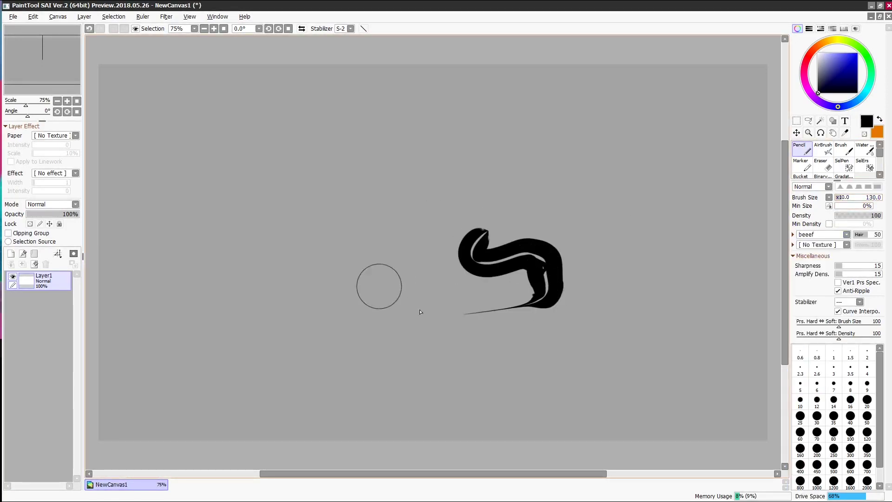
pyautogui.moveTo(378, 193)
pyautogui.mouseDown()
pyautogui.moveTo(338, 209)
pyautogui.moveTo(398, 268)
pyautogui.mouseUp()
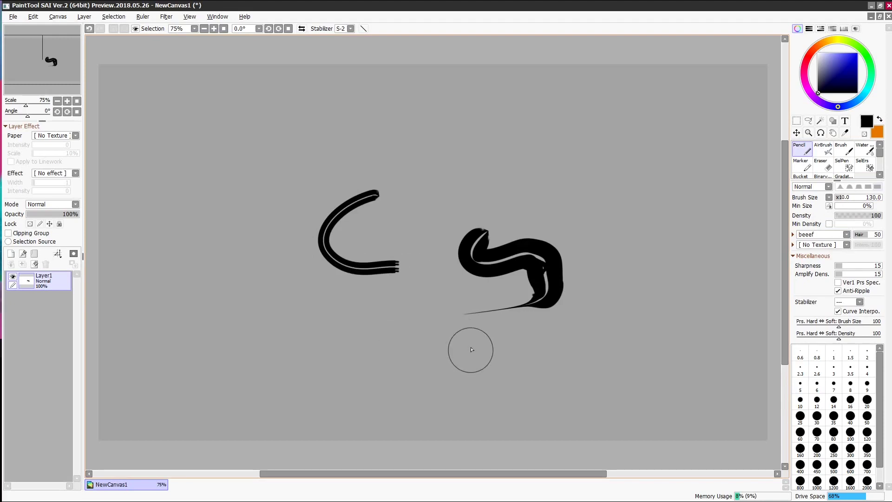
pyautogui.moveTo(472, 338)
pyautogui.mouseDown()
pyautogui.moveTo(447, 340)
pyautogui.moveTo(413, 261)
pyautogui.mouseUp()
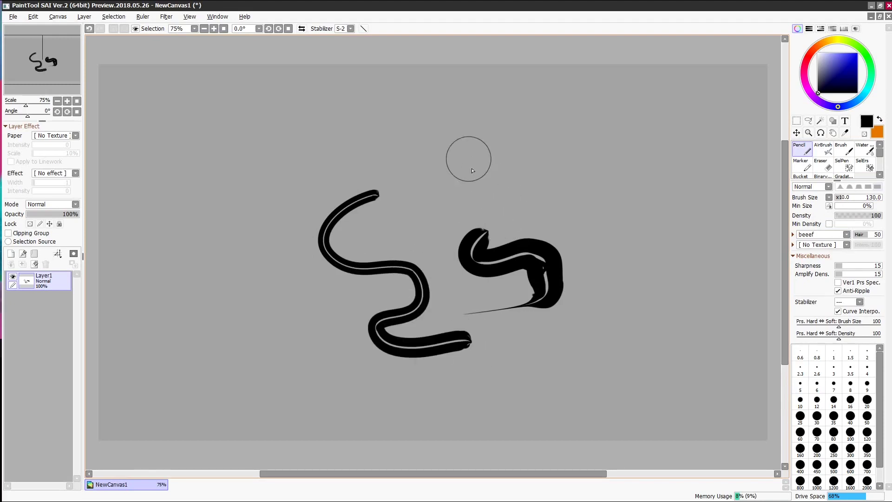
pyautogui.moveTo(455, 160)
pyautogui.mouseDown()
pyautogui.moveTo(428, 184)
pyautogui.moveTo(466, 182)
pyautogui.moveTo(476, 198)
pyautogui.moveTo(539, 205)
pyautogui.mouseUp()
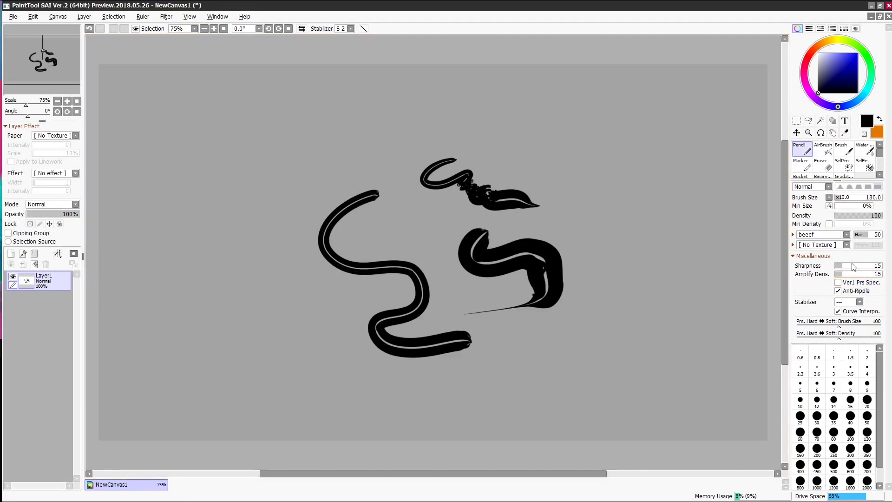
# - Set Randomize 4%, Hair Min 7%, Pen Direction and Stabilizer 10, testing strokes between changes
pyautogui.click(795, 235)
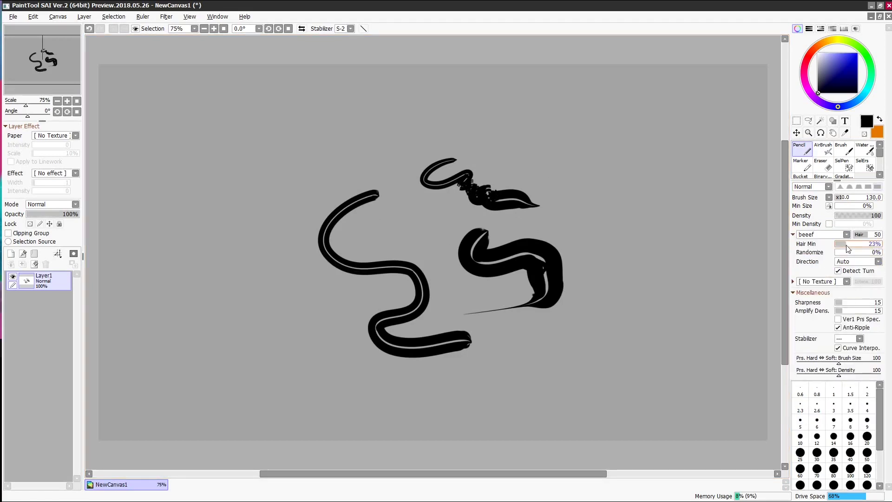
pyautogui.moveTo(637, 203)
pyautogui.mouseDown()
pyautogui.moveTo(659, 241)
pyautogui.moveTo(623, 294)
pyautogui.moveTo(664, 342)
pyautogui.mouseUp()
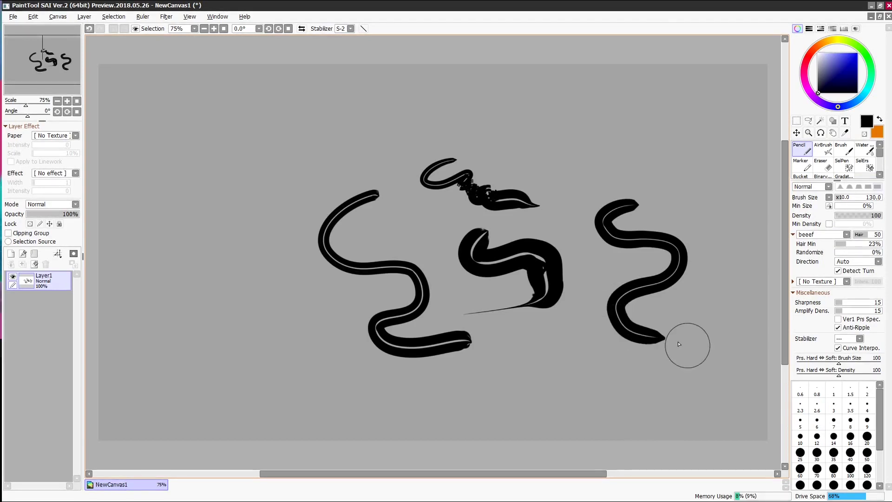
pyautogui.click(843, 252)
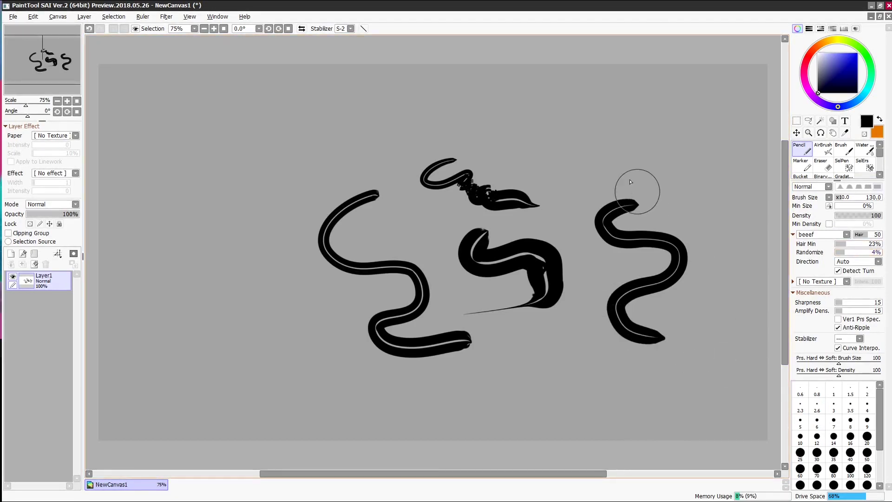
pyautogui.moveTo(614, 138)
pyautogui.mouseDown()
pyautogui.moveTo(564, 159)
pyautogui.moveTo(697, 160)
pyautogui.moveTo(697, 197)
pyautogui.moveTo(720, 256)
pyautogui.mouseUp()
pyautogui.click(839, 243)
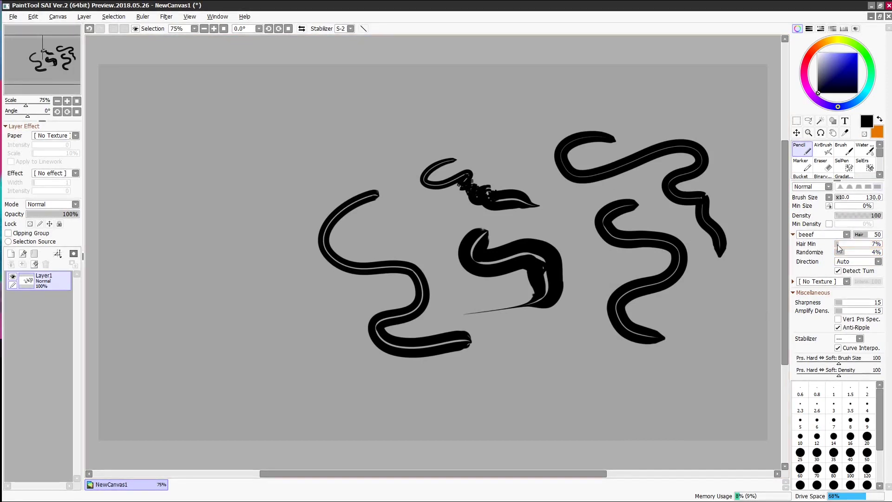
pyautogui.moveTo(702, 294)
pyautogui.mouseDown()
pyautogui.moveTo(674, 318)
pyautogui.moveTo(734, 349)
pyautogui.moveTo(686, 359)
pyautogui.moveTo(622, 398)
pyautogui.moveTo(546, 395)
pyautogui.moveTo(497, 407)
pyautogui.mouseUp()
pyautogui.click(857, 261)
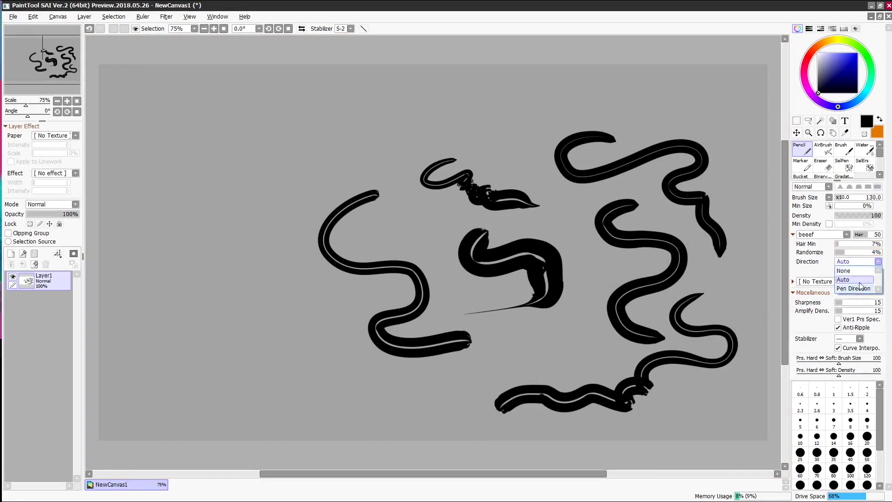
pyautogui.click(854, 281)
pyautogui.moveTo(521, 331)
pyautogui.mouseDown()
pyautogui.moveTo(493, 365)
pyautogui.moveTo(482, 403)
pyautogui.moveTo(412, 415)
pyautogui.moveTo(395, 376)
pyautogui.moveTo(407, 397)
pyautogui.mouseUp()
pyautogui.moveTo(261, 262)
pyautogui.mouseDown()
pyautogui.moveTo(209, 288)
pyautogui.moveTo(263, 245)
pyautogui.moveTo(272, 207)
pyautogui.mouseUp()
pyautogui.click(335, 29)
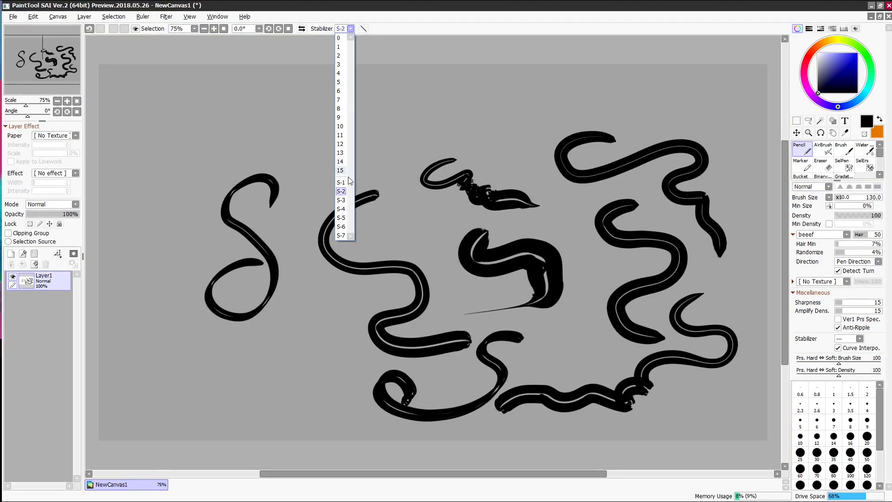
pyautogui.click(342, 135)
pyautogui.moveTo(336, 109)
pyautogui.mouseDown()
pyautogui.moveTo(329, 159)
pyautogui.moveTo(379, 102)
pyautogui.moveTo(405, 130)
pyautogui.moveTo(372, 160)
pyautogui.moveTo(398, 186)
pyautogui.moveTo(436, 127)
pyautogui.moveTo(475, 125)
pyautogui.mouseUp()
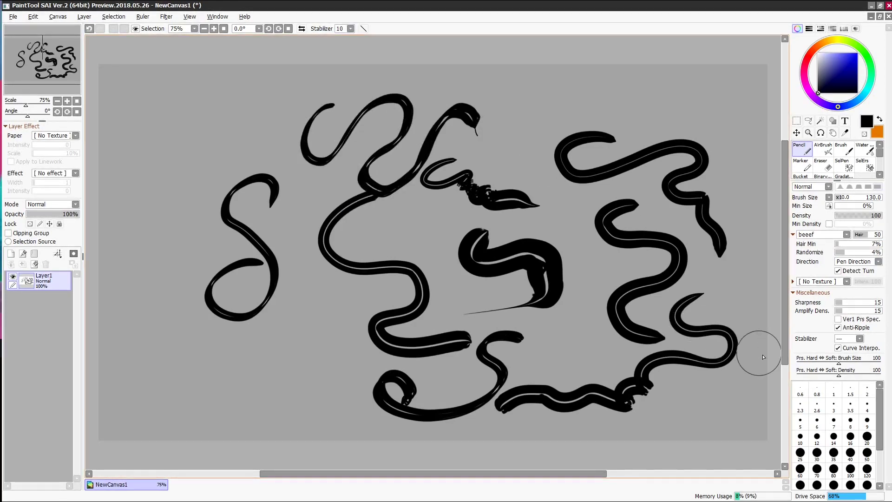
# - Switch to the cheesy shape with Hair 35 and size 60, sketch a face, then clear it
pyautogui.click(847, 234)
pyautogui.moveTo(847, 338); pyautogui.dragTo(848, 359)
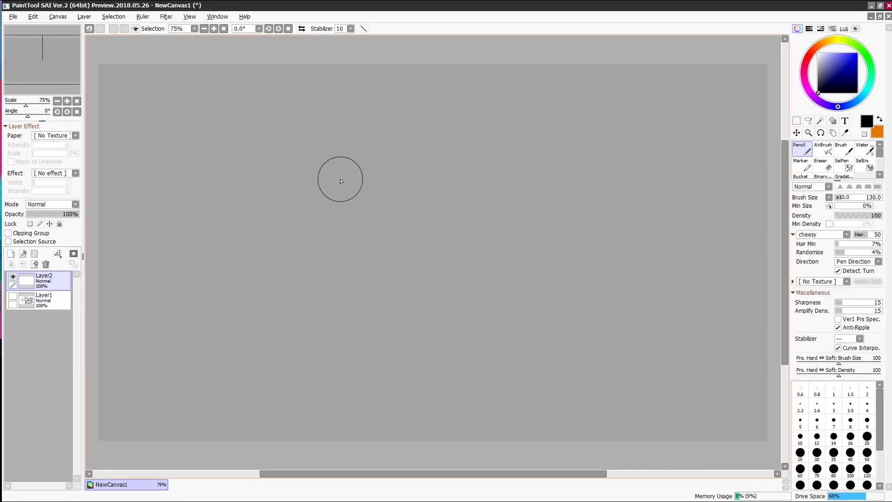
pyautogui.click(863, 234)
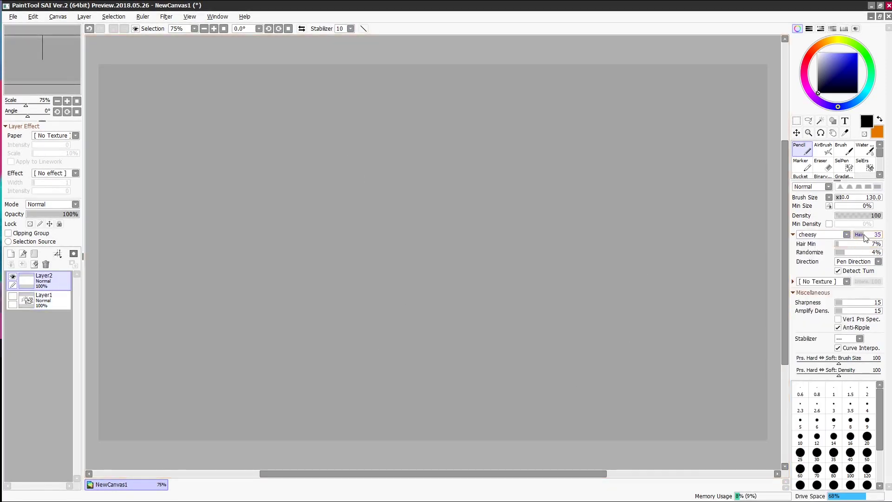
pyautogui.moveTo(838, 201); pyautogui.dragTo(837, 202)
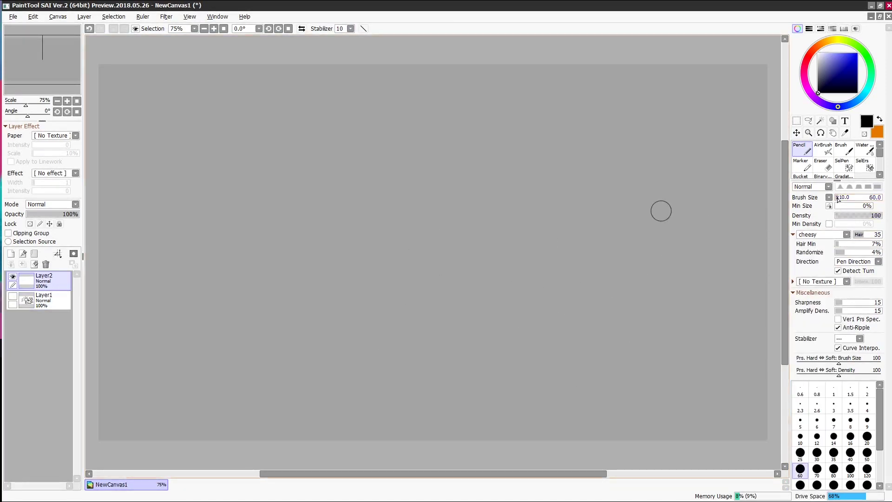
pyautogui.moveTo(428, 148)
pyautogui.mouseDown()
pyautogui.moveTo(506, 139)
pyautogui.moveTo(417, 181)
pyautogui.moveTo(443, 135)
pyautogui.moveTo(462, 168)
pyautogui.moveTo(515, 165)
pyautogui.mouseUp()
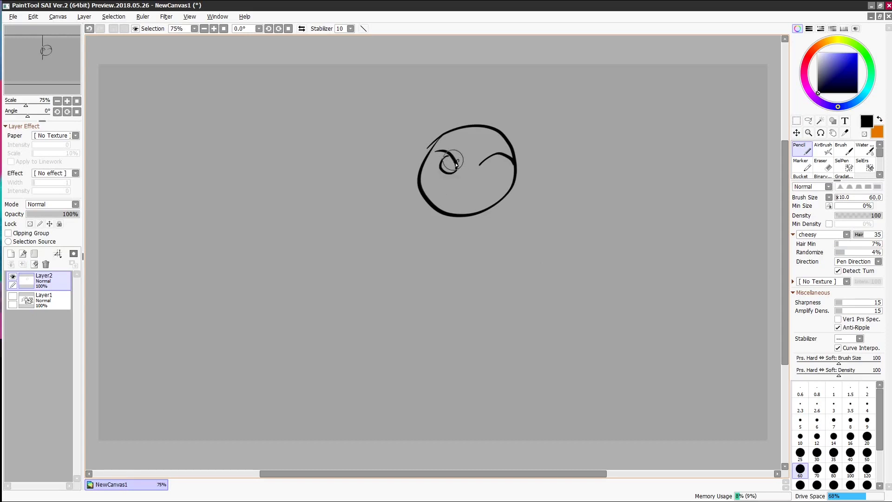
pyautogui.moveTo(497, 161); pyautogui.dragTo(480, 183)
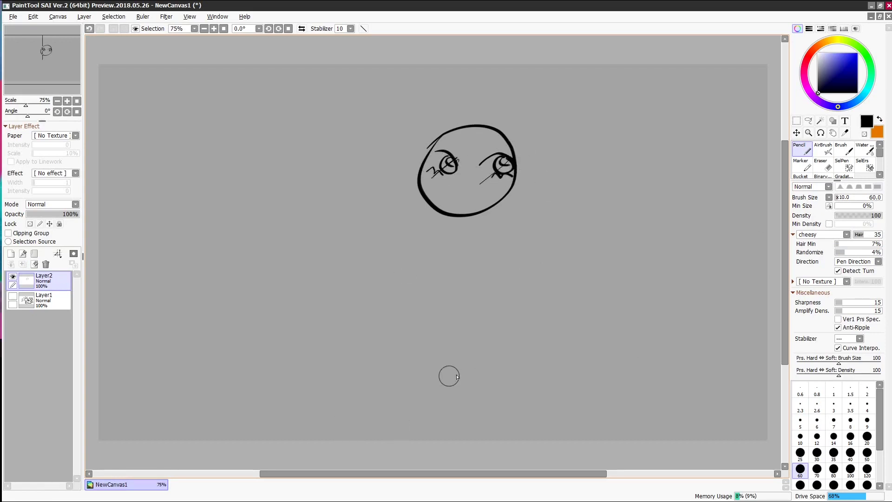
pyautogui.press('Delete')
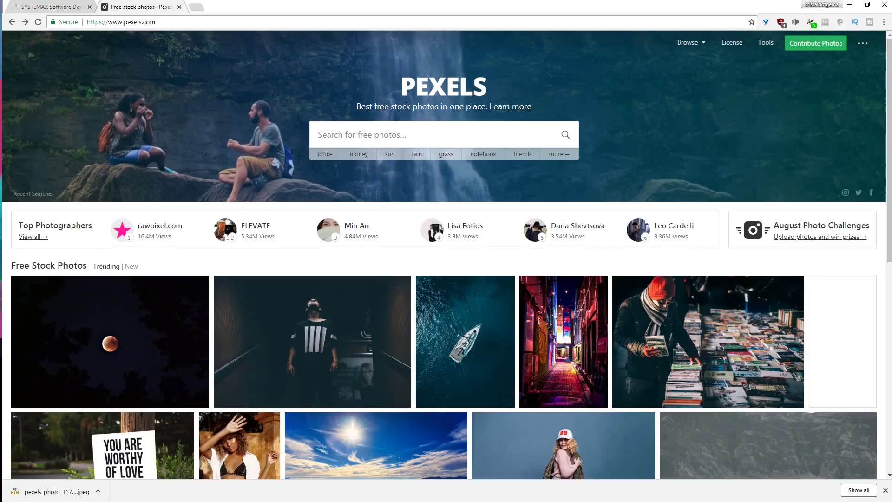
# - Search Pexels for 'fuzz', then refine the search to 'fur'
pyautogui.rightClick(330, 128)
pyautogui.click(343, 182)
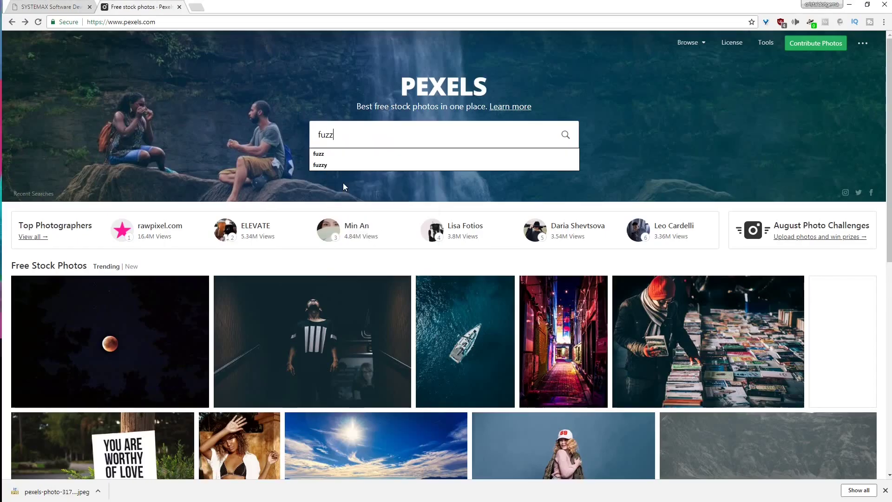
pyautogui.press('Return')
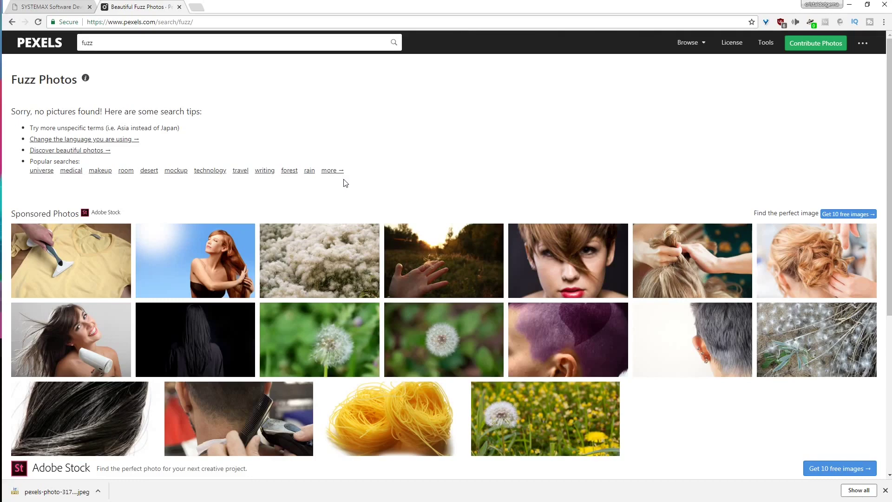
pyautogui.click(250, 42)
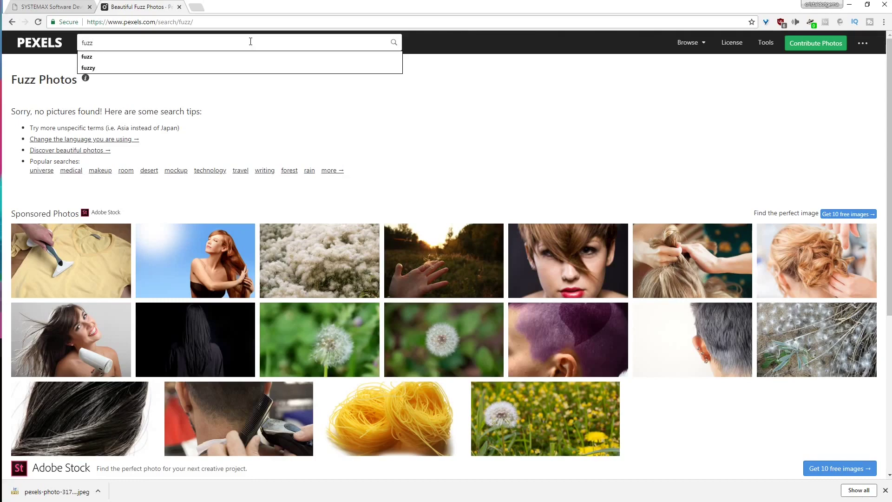
pyautogui.press('BackSpace')
pyautogui.press('BackSpace')
pyautogui.write('r')
pyautogui.press('Return')
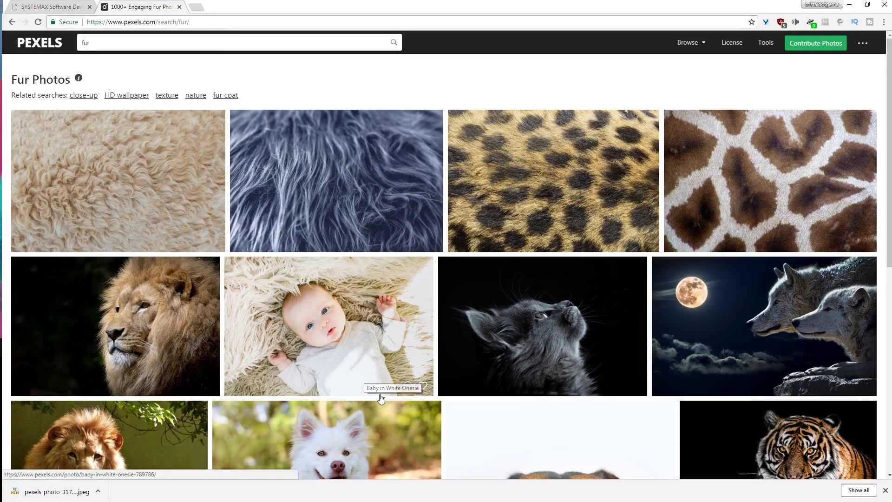
# - Save the perfume bottle on white fur photo as fur.jpeg in cdg custom brushes\ref img
pyautogui.scroll(-7, 374, 367)
pyautogui.scroll(-20, 374, 353)
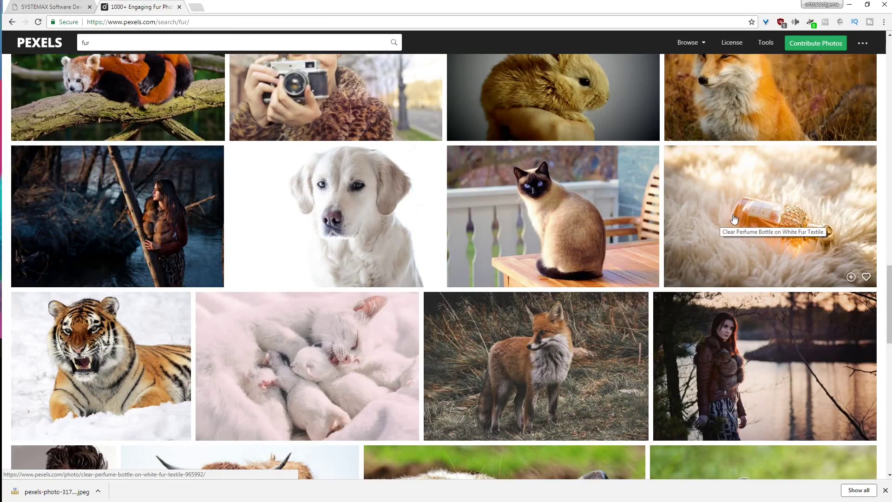
pyautogui.click(733, 218)
pyautogui.rightClick(385, 266)
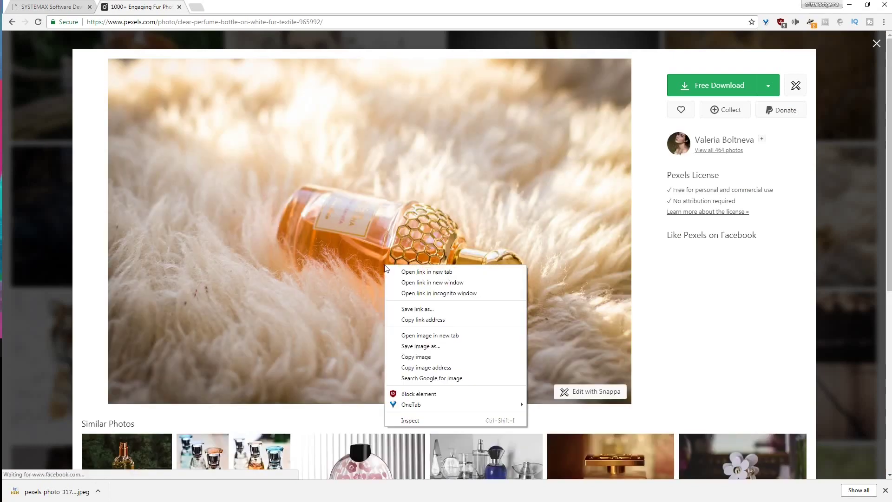
pyautogui.click(408, 347)
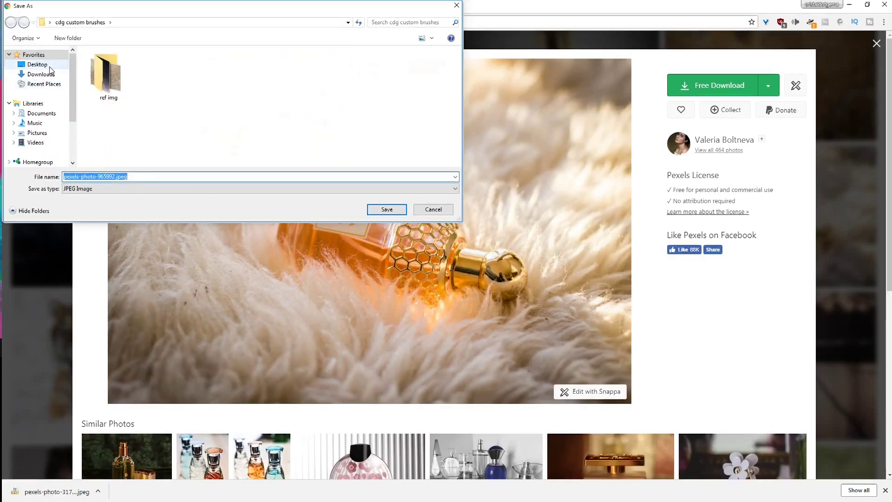
pyautogui.click(49, 67)
pyautogui.click(114, 177)
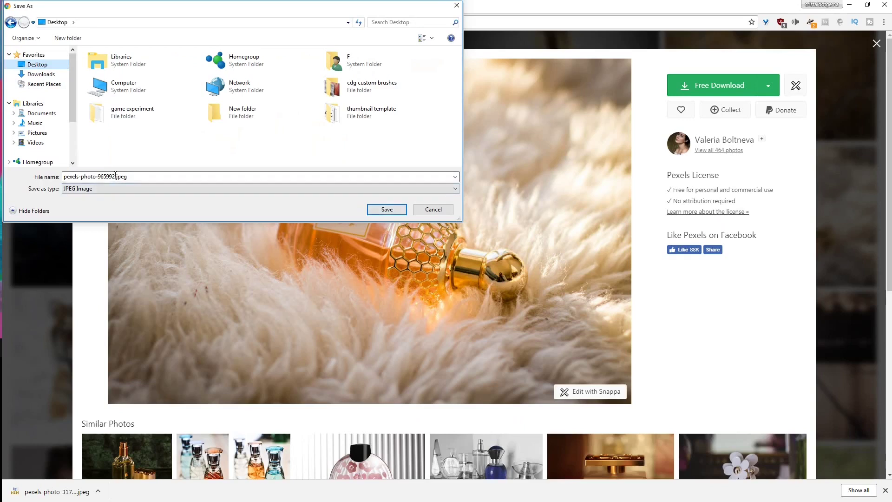
pyautogui.moveTo(114, 177); pyautogui.dragTo(75, 175)
pyautogui.write('fur')
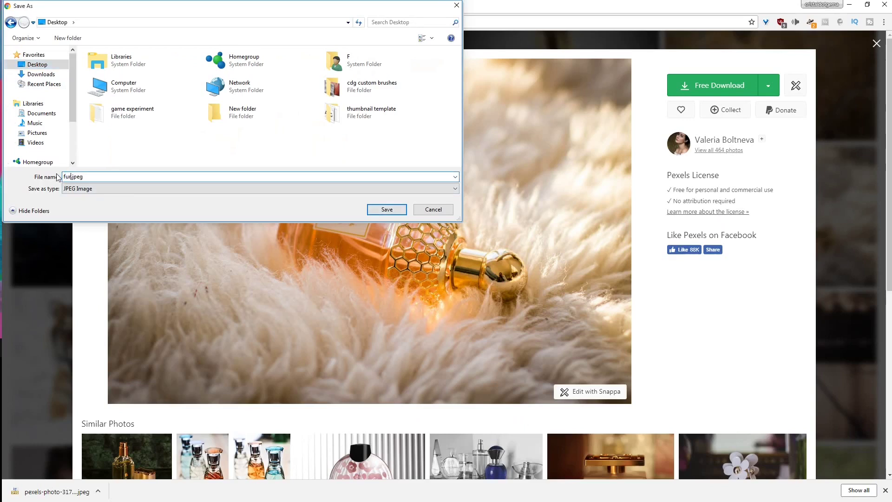
pyautogui.doubleClick(372, 88)
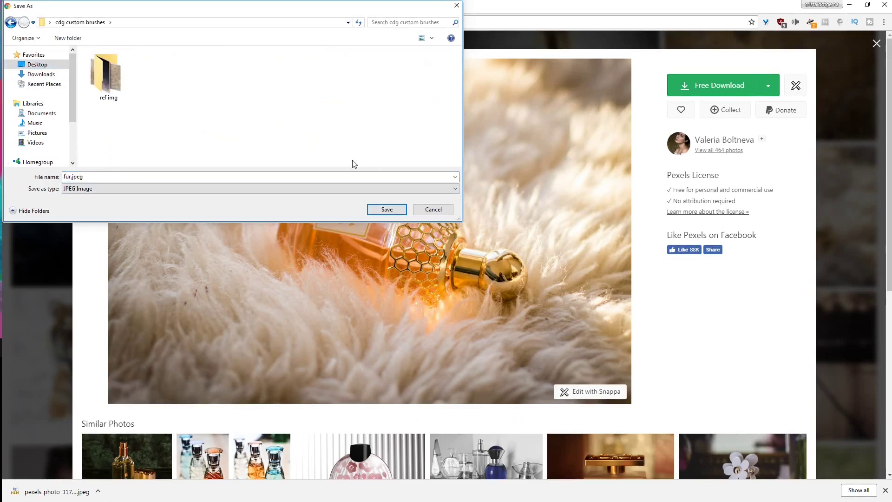
pyautogui.click(124, 94)
pyautogui.doubleClick(126, 96)
pyautogui.click(374, 210)
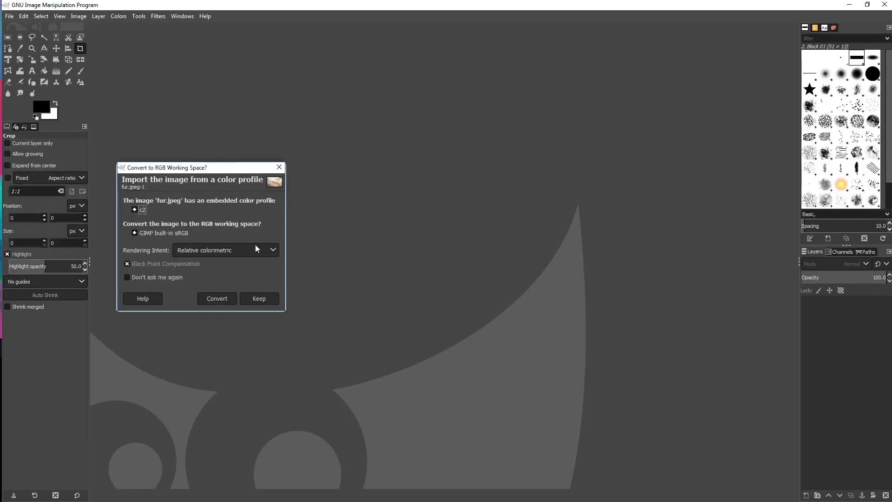
# - Convert the fur photo to the working colour space, crop it to 704x762, and make it grayscale
pyautogui.click(217, 298)
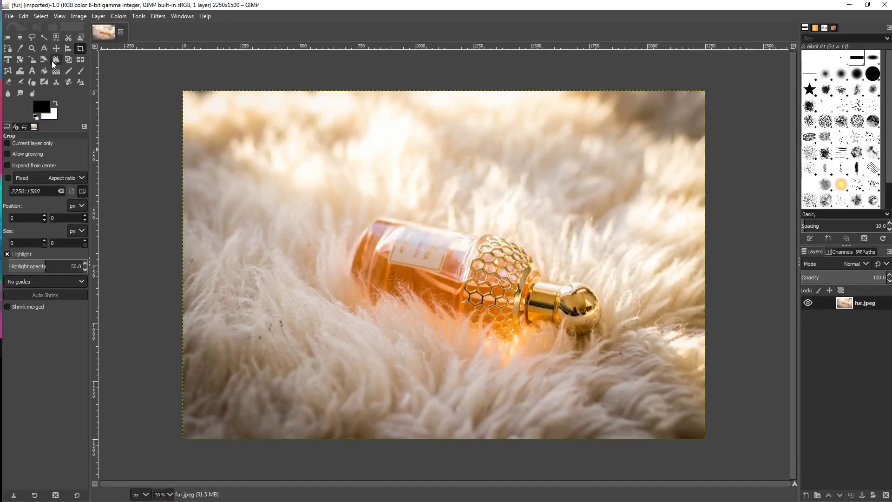
pyautogui.moveTo(184, 262); pyautogui.dragTo(347, 453)
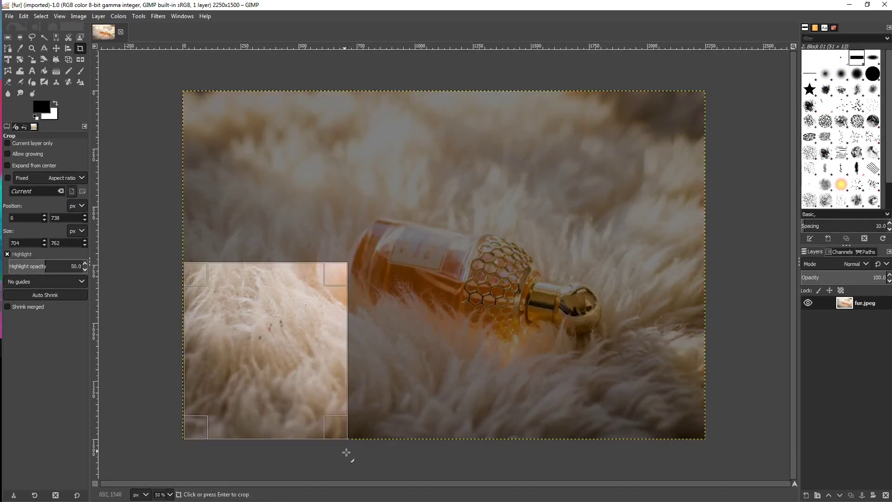
pyautogui.click(270, 328)
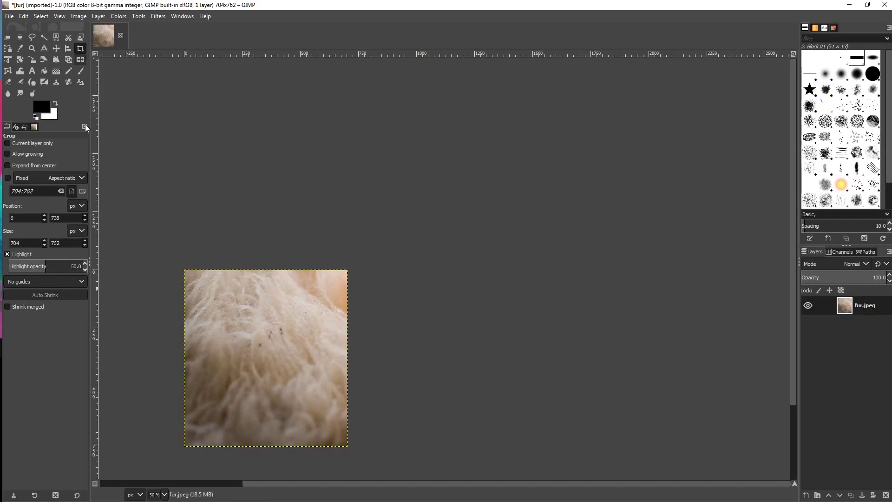
pyautogui.click(98, 16)
pyautogui.moveTo(79, 20)
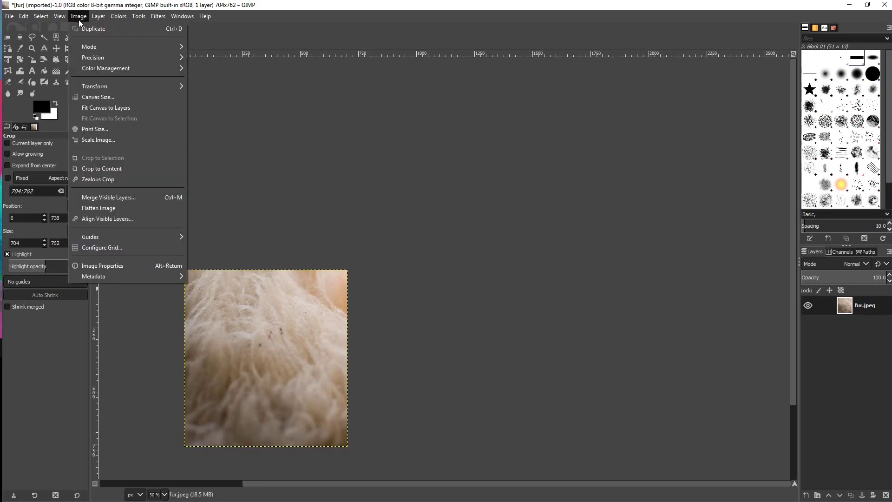
pyautogui.moveTo(90, 45)
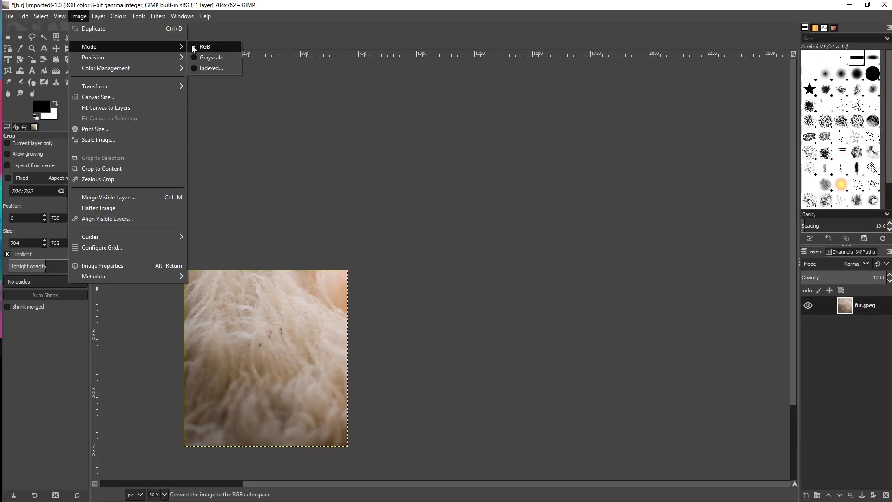
pyautogui.click(202, 57)
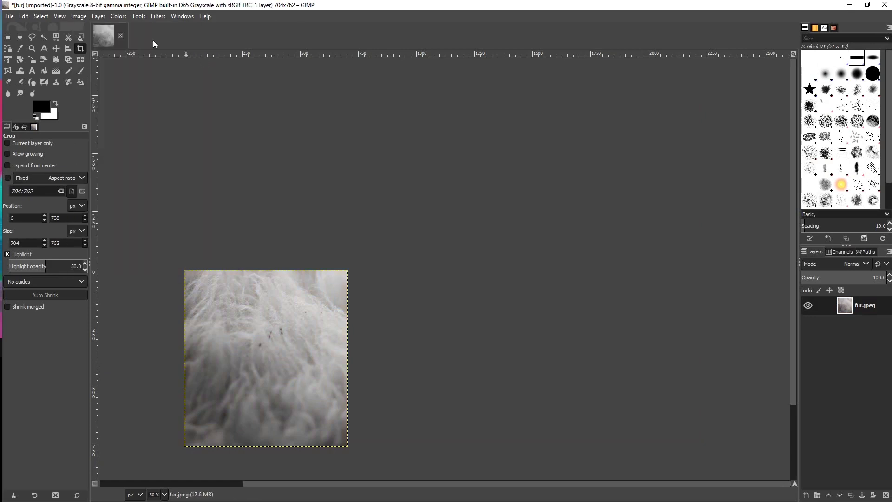
# - Raise the shadows and nudge the highlights with Colors > Shadows-Highlights
pyautogui.click(118, 16)
pyautogui.click(132, 93)
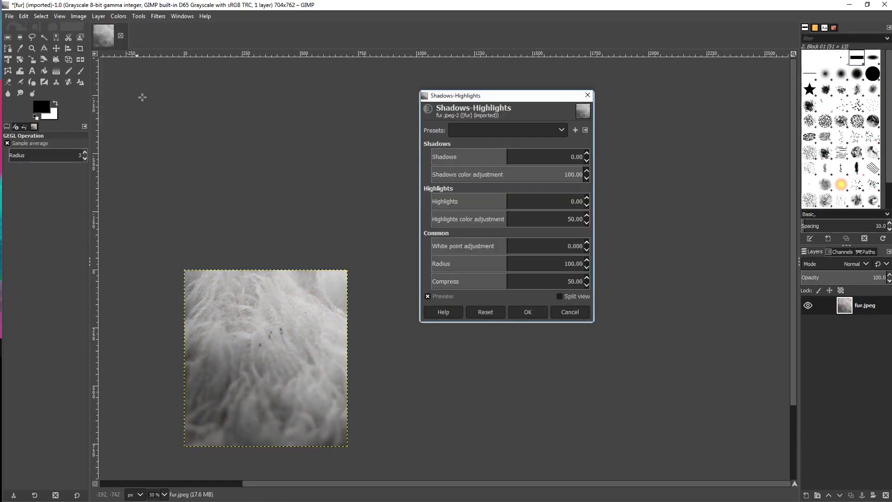
pyautogui.moveTo(495, 159); pyautogui.dragTo(504, 158)
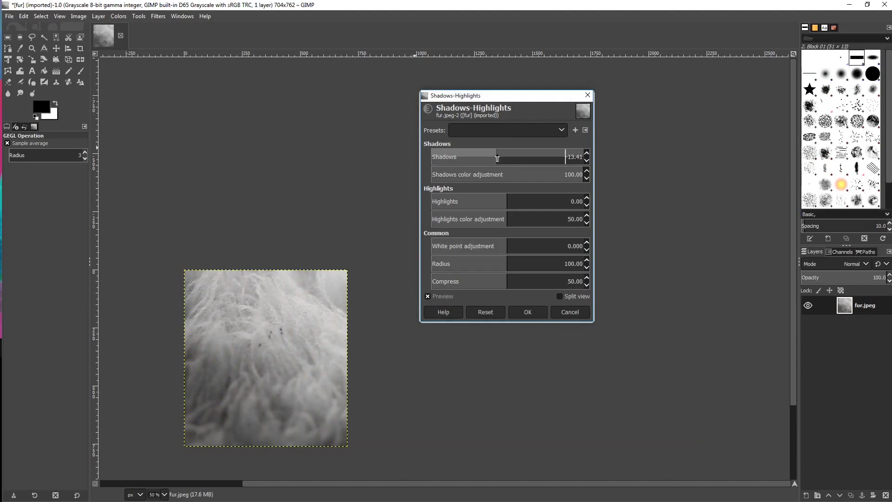
pyautogui.moveTo(514, 204); pyautogui.dragTo(517, 204)
pyautogui.click(516, 309)
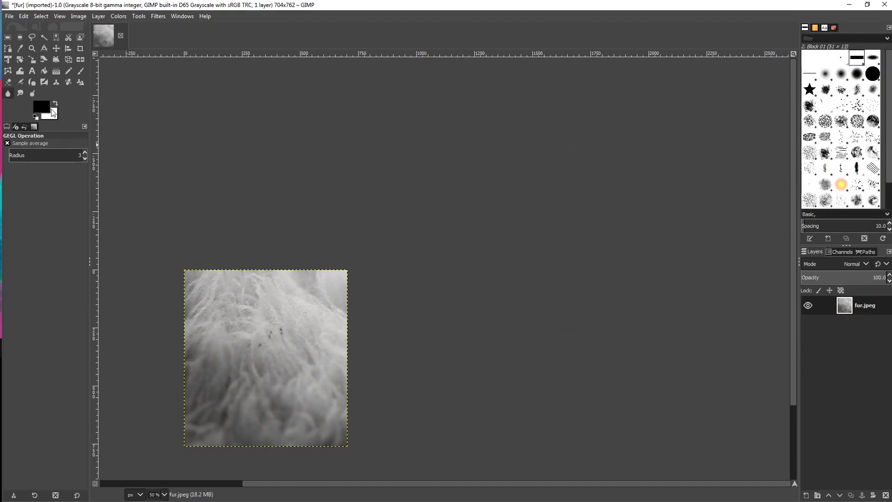
# - Export the image as fuzz.bmp into the cdg custom brushes folder
pyautogui.click(9, 17)
pyautogui.click(30, 162)
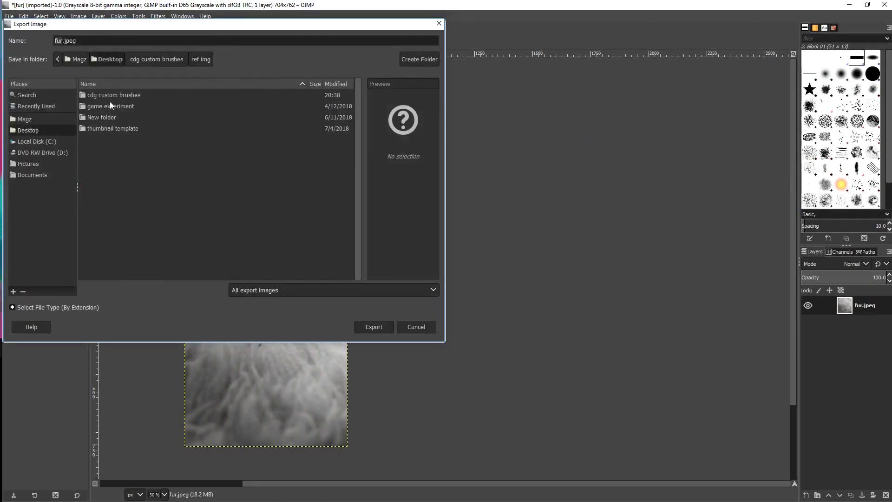
pyautogui.doubleClick(112, 96)
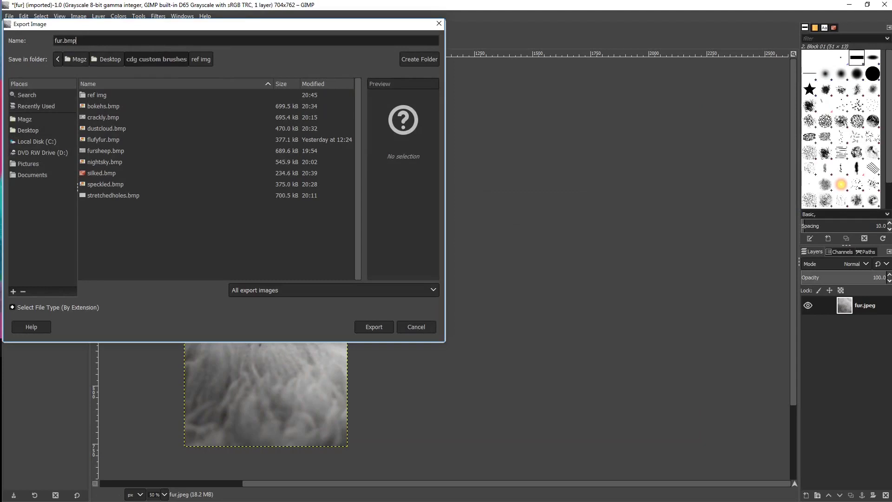
pyautogui.write('bmp')
pyautogui.press('Return')
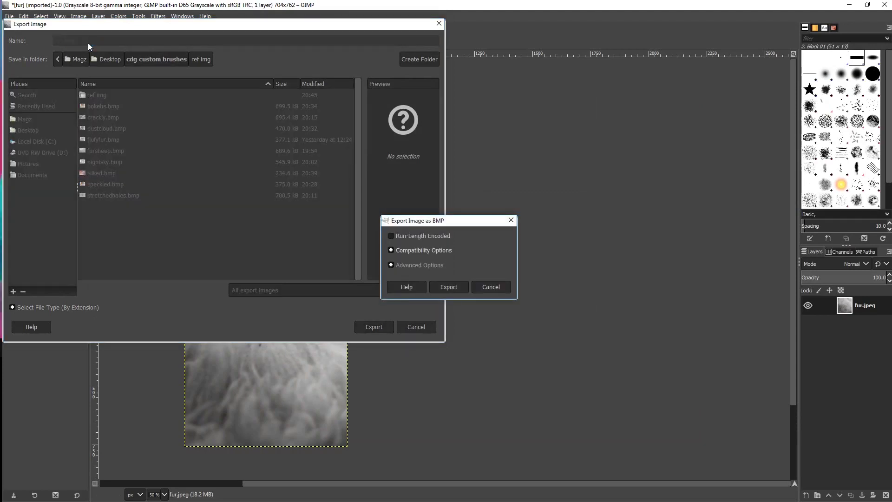
pyautogui.click(490, 287)
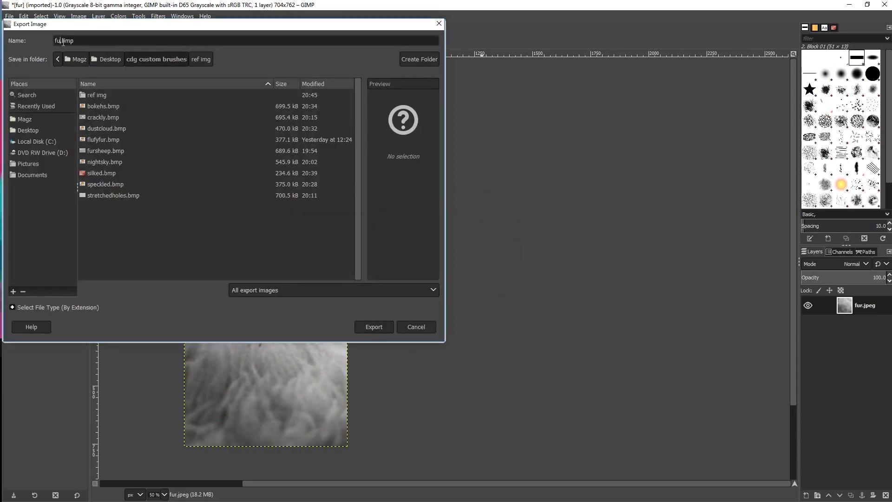
pyautogui.write('zz')
pyautogui.click(372, 326)
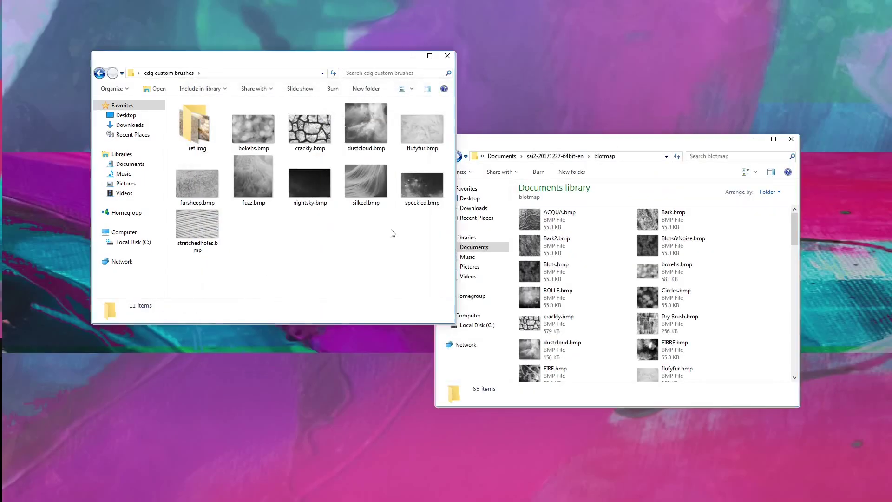
# - Copy fuzz.bmp into SAI's blotmap folder
pyautogui.click(259, 185)
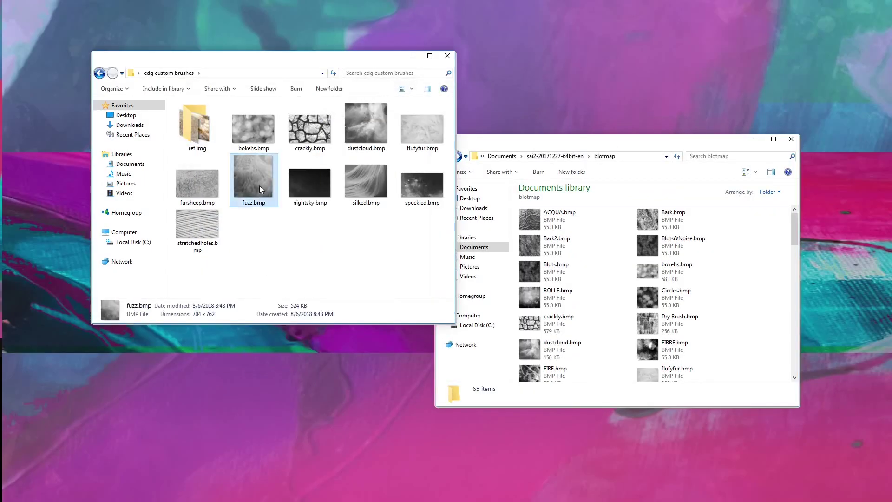
pyautogui.rightClick(259, 185)
pyautogui.click(205, 328)
pyautogui.rightClick(770, 236)
pyautogui.click(702, 298)
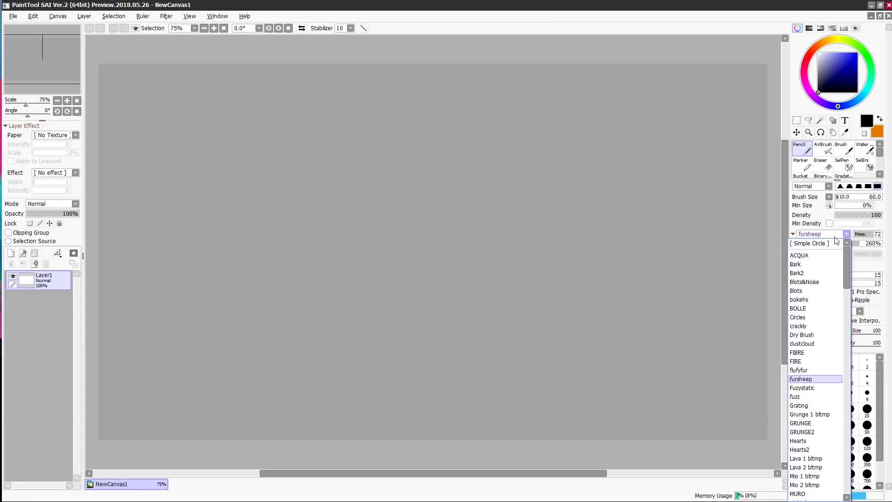
# - Apply the fuzz texture to the pencil, raise strength to 78 and draw test strokes
pyautogui.click(808, 378)
pyautogui.moveTo(481, 151)
pyautogui.mouseDown()
pyautogui.moveTo(450, 207)
pyautogui.moveTo(488, 311)
pyautogui.moveTo(601, 329)
pyautogui.mouseUp()
pyautogui.moveTo(556, 226)
pyautogui.mouseDown()
pyautogui.moveTo(595, 261)
pyautogui.moveTo(651, 357)
pyautogui.moveTo(486, 408)
pyautogui.moveTo(459, 404)
pyautogui.mouseUp()
pyautogui.moveTo(450, 348)
pyautogui.mouseDown()
pyautogui.moveTo(393, 335)
pyautogui.moveTo(406, 402)
pyautogui.mouseUp()
pyautogui.click(877, 234)
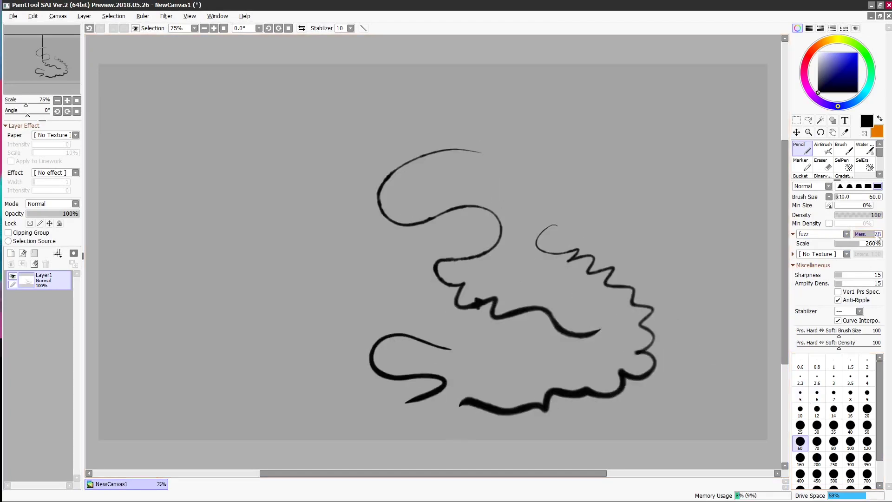
pyautogui.moveTo(638, 203)
pyautogui.mouseDown()
pyautogui.moveTo(667, 235)
pyautogui.moveTo(710, 321)
pyautogui.mouseUp()
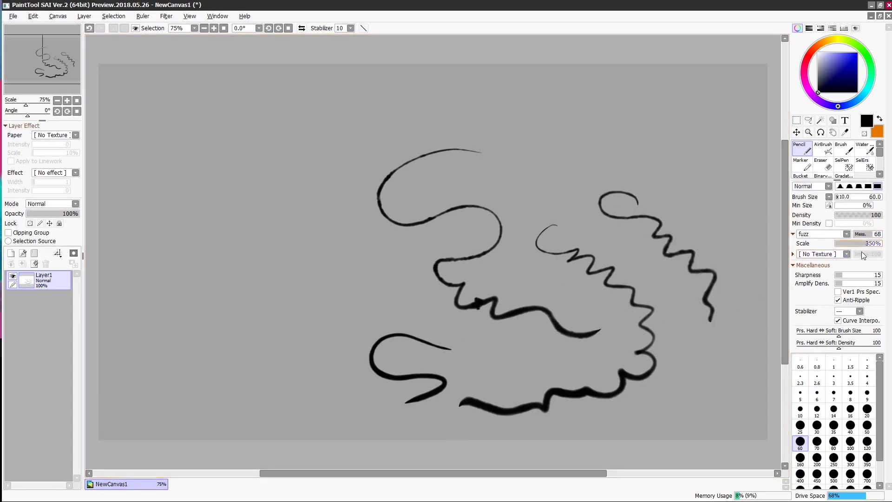
pyautogui.moveTo(646, 131)
pyautogui.mouseDown()
pyautogui.moveTo(576, 218)
pyautogui.moveTo(591, 226)
pyautogui.mouseUp()
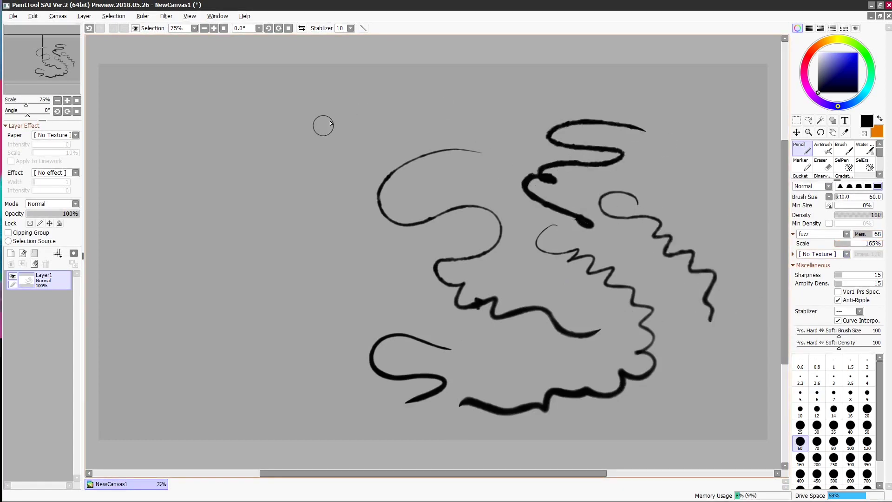
pyautogui.moveTo(293, 137)
pyautogui.mouseDown()
pyautogui.moveTo(298, 299)
pyautogui.moveTo(259, 370)
pyautogui.mouseUp()
# - Test smaller texture scales, then set strength 83 and scale 270% with more strokes
pyautogui.click(847, 243)
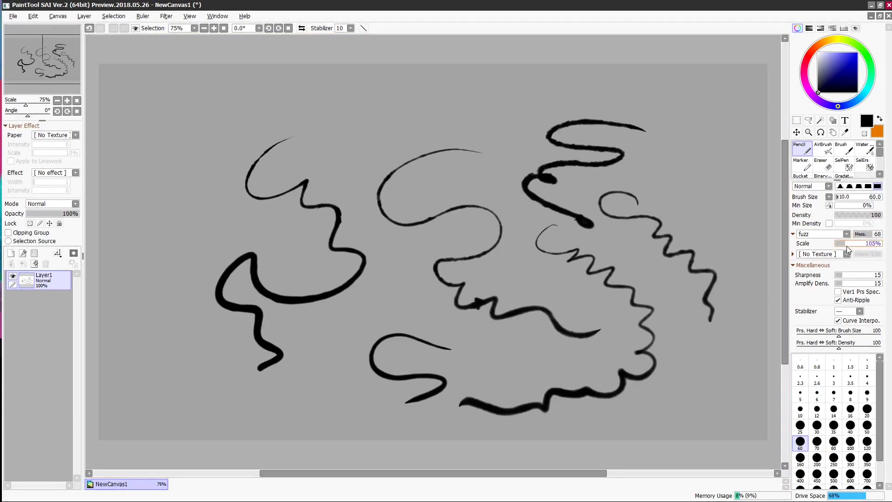
pyautogui.moveTo(479, 94)
pyautogui.mouseDown()
pyautogui.moveTo(432, 109)
pyautogui.moveTo(490, 175)
pyautogui.moveTo(444, 186)
pyautogui.mouseUp()
pyautogui.moveTo(393, 113)
pyautogui.mouseDown()
pyautogui.moveTo(370, 188)
pyautogui.moveTo(405, 286)
pyautogui.moveTo(358, 327)
pyautogui.mouseUp()
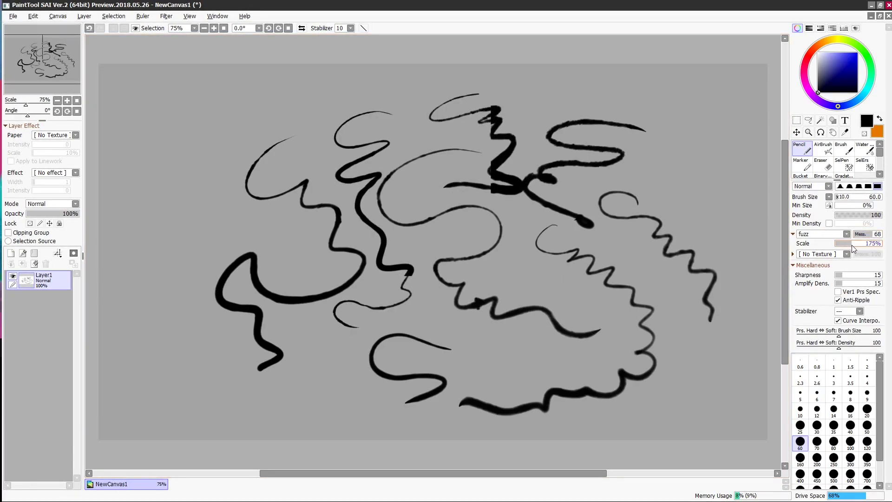
pyautogui.moveTo(852, 245); pyautogui.dragTo(851, 244)
pyautogui.moveTo(694, 347)
pyautogui.mouseDown()
pyautogui.moveTo(670, 351)
pyautogui.moveTo(671, 421)
pyautogui.moveTo(629, 423)
pyautogui.mouseUp()
pyautogui.click(877, 237)
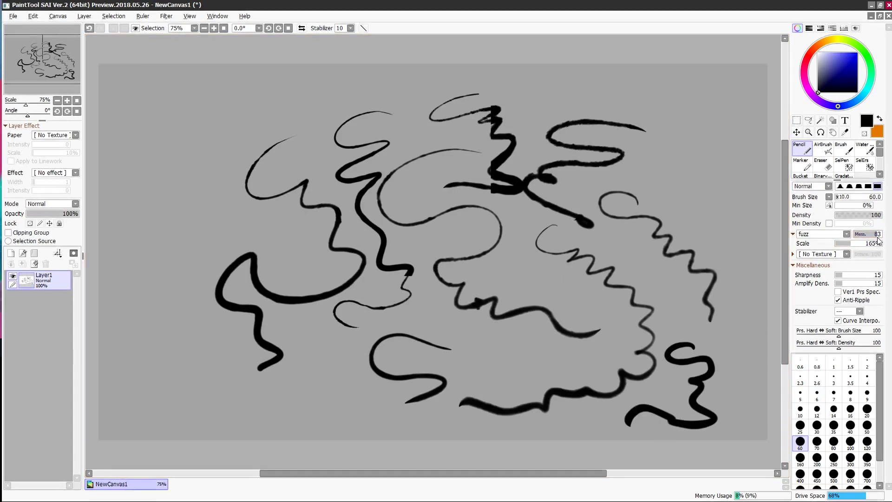
pyautogui.click(860, 245)
pyautogui.moveTo(489, 270)
pyautogui.mouseDown()
pyautogui.moveTo(587, 301)
pyautogui.moveTo(602, 354)
pyautogui.moveTo(492, 381)
pyautogui.moveTo(446, 404)
pyautogui.moveTo(281, 404)
pyautogui.mouseUp()
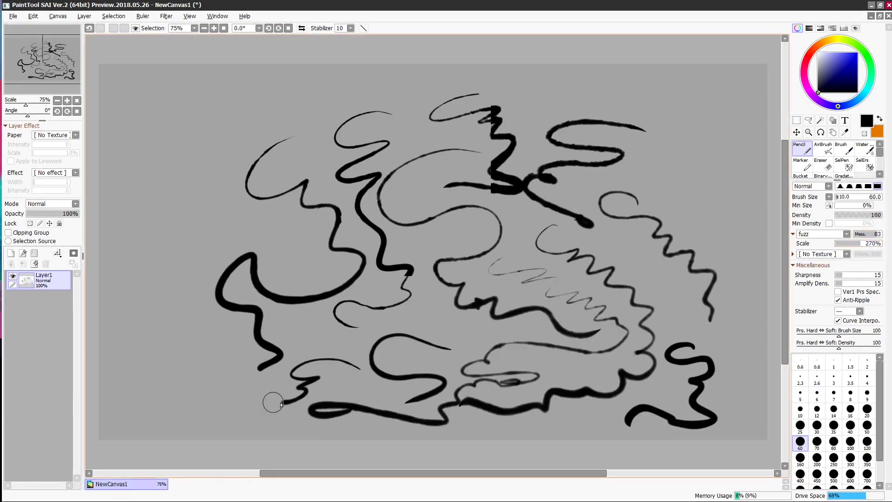
# - Clear the test strokes and draw new zigzags with texture strength at 72
pyautogui.press('Delete')
pyautogui.moveTo(372, 117)
pyautogui.mouseDown()
pyautogui.moveTo(406, 165)
pyautogui.moveTo(434, 265)
pyautogui.moveTo(384, 300)
pyautogui.moveTo(570, 378)
pyautogui.moveTo(643, 265)
pyautogui.mouseUp()
pyautogui.moveTo(465, 139)
pyautogui.mouseDown()
pyautogui.moveTo(594, 141)
pyautogui.moveTo(718, 275)
pyautogui.moveTo(671, 385)
pyautogui.mouseUp()
pyautogui.moveTo(671, 239)
pyautogui.mouseDown()
pyautogui.moveTo(688, 271)
pyautogui.moveTo(628, 390)
pyautogui.mouseUp()
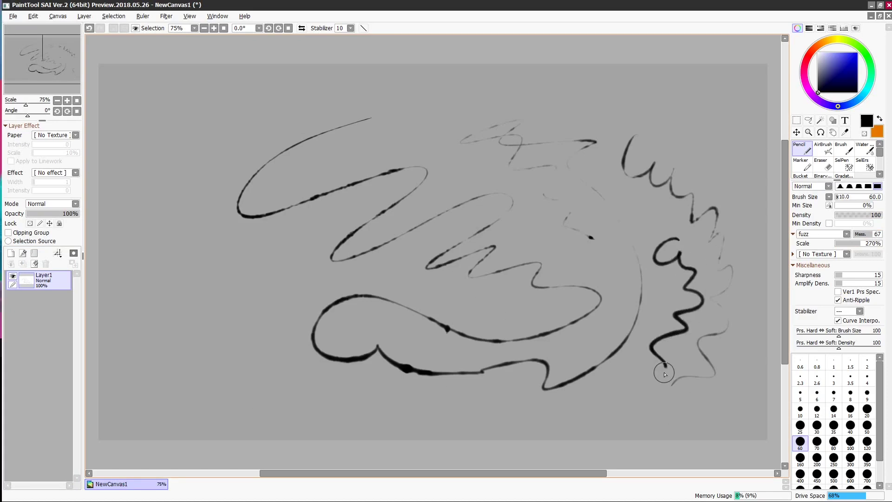
pyautogui.click(876, 234)
pyautogui.moveTo(660, 310)
pyautogui.mouseDown()
pyautogui.moveTo(642, 322)
pyautogui.moveTo(595, 425)
pyautogui.mouseUp()
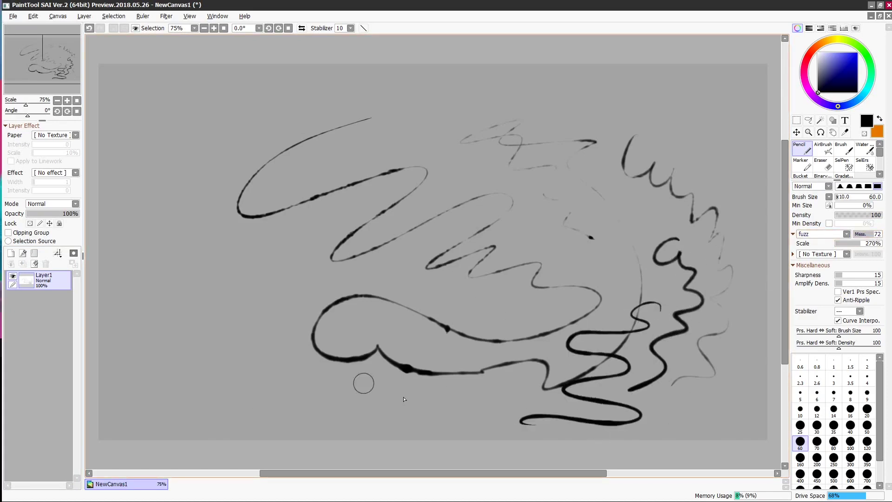
# - Clear the layer, handwrite 'Heehee' and add an M-shaped squiggle below it
pyautogui.click(34, 264)
pyautogui.moveTo(226, 163)
pyautogui.mouseDown()
pyautogui.moveTo(235, 180)
pyautogui.moveTo(283, 170)
pyautogui.moveTo(283, 185)
pyautogui.moveTo(324, 164)
pyautogui.moveTo(340, 168)
pyautogui.moveTo(359, 155)
pyautogui.mouseUp()
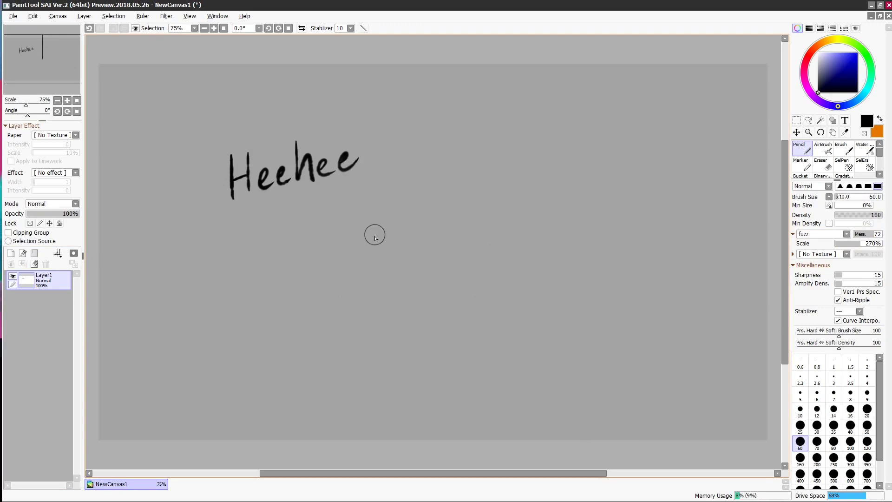
pyautogui.moveTo(371, 254)
pyautogui.mouseDown()
pyautogui.moveTo(395, 239)
pyautogui.moveTo(406, 271)
pyautogui.mouseUp()
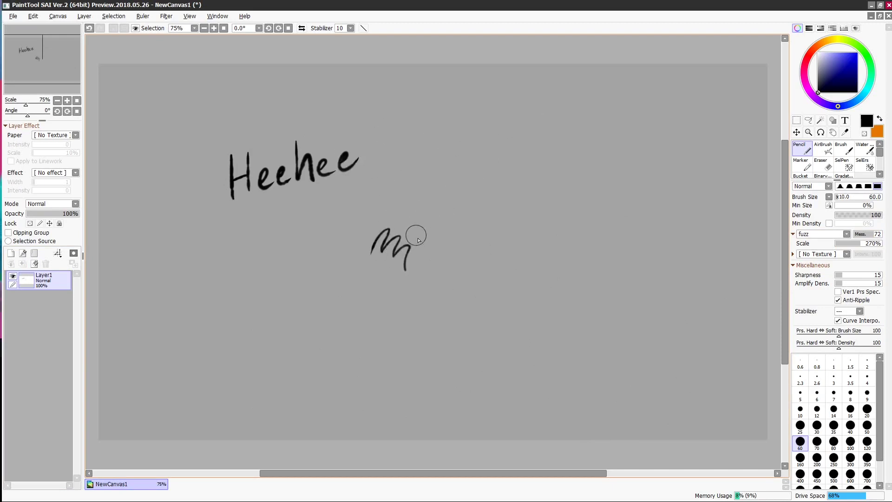
# - Sketch a fox head with snout, top line and ear, shading the horn area
pyautogui.moveTo(511, 206)
pyautogui.mouseDown()
pyautogui.moveTo(468, 247)
pyautogui.moveTo(475, 285)
pyautogui.moveTo(514, 269)
pyautogui.mouseUp()
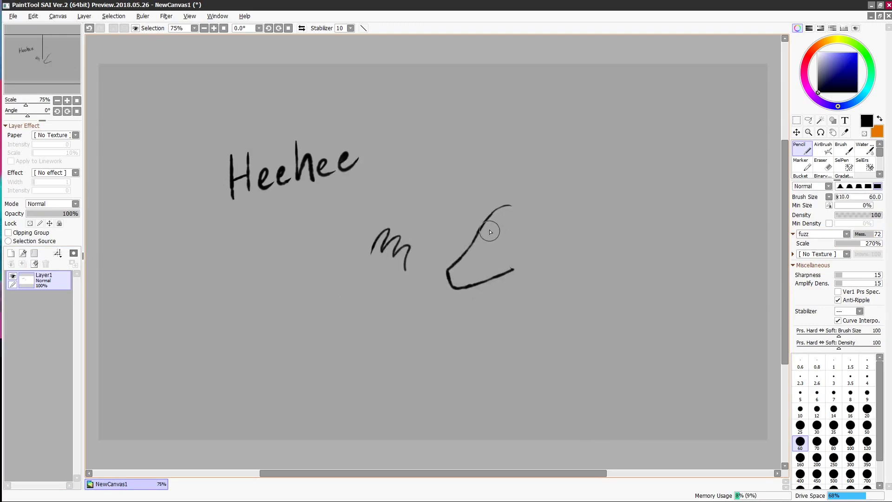
pyautogui.moveTo(511, 205); pyautogui.dragTo(558, 182)
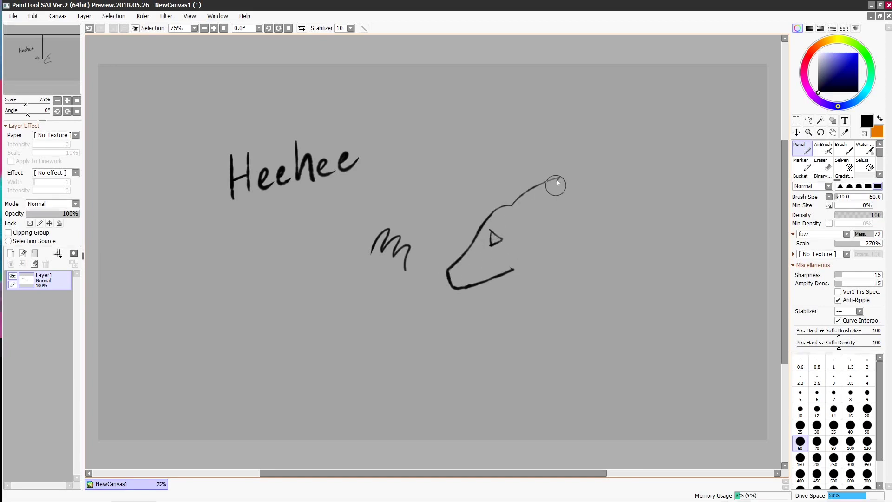
pyautogui.moveTo(542, 212); pyautogui.dragTo(584, 243)
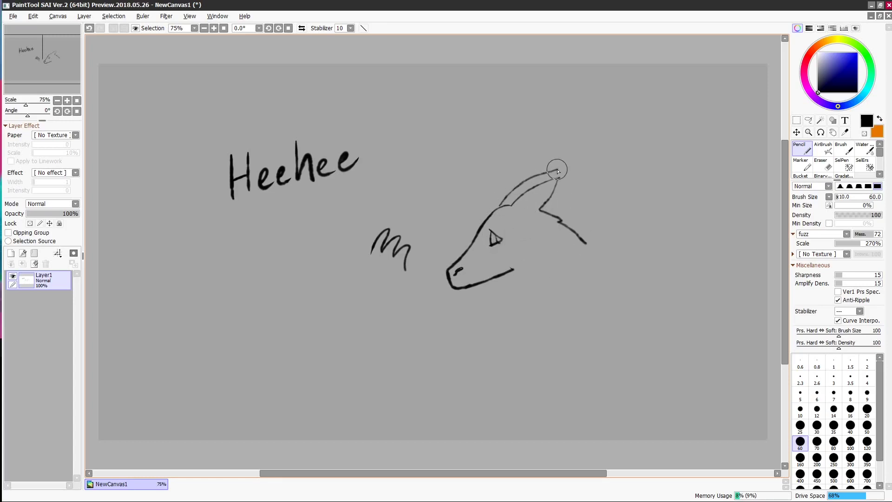
pyautogui.click(89, 28)
pyautogui.moveTo(529, 197)
pyautogui.mouseDown()
pyautogui.moveTo(573, 177)
pyautogui.moveTo(558, 206)
pyautogui.mouseUp()
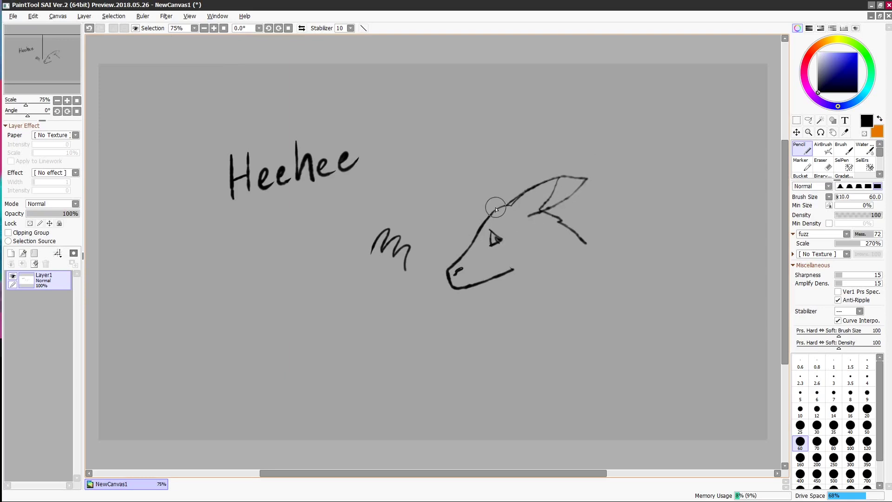
pyautogui.moveTo(496, 210)
pyautogui.mouseDown()
pyautogui.moveTo(538, 180)
pyautogui.moveTo(509, 199)
pyautogui.mouseUp()
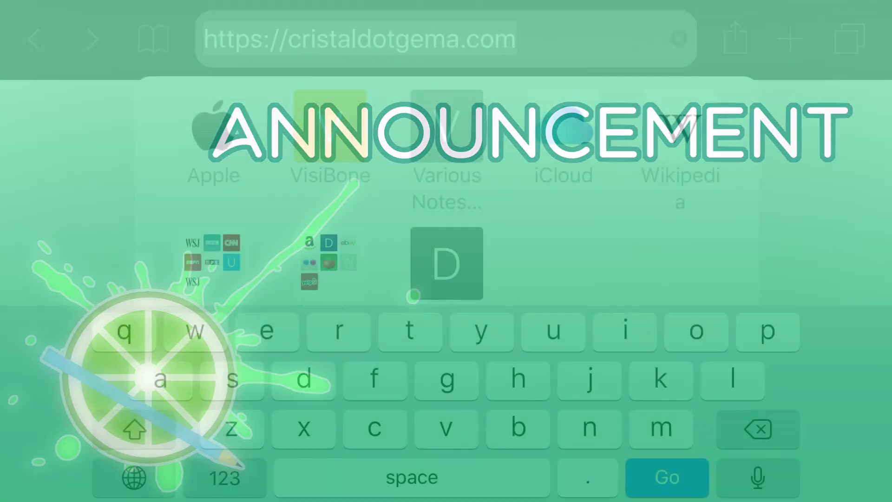
# - Load cristaldotgema.com and scroll past the August 2018 giveaway countdown to the Newsletter section
pyautogui.press('Return')
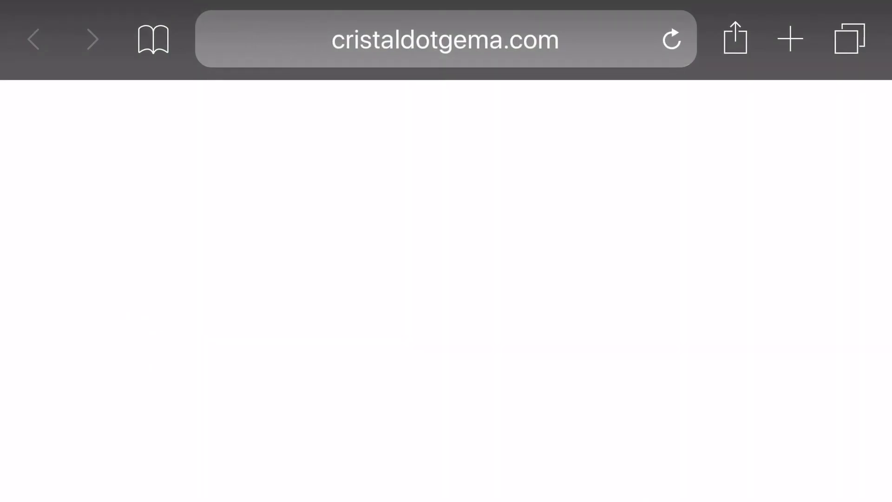
pyautogui.scroll(-10, 446, 250)
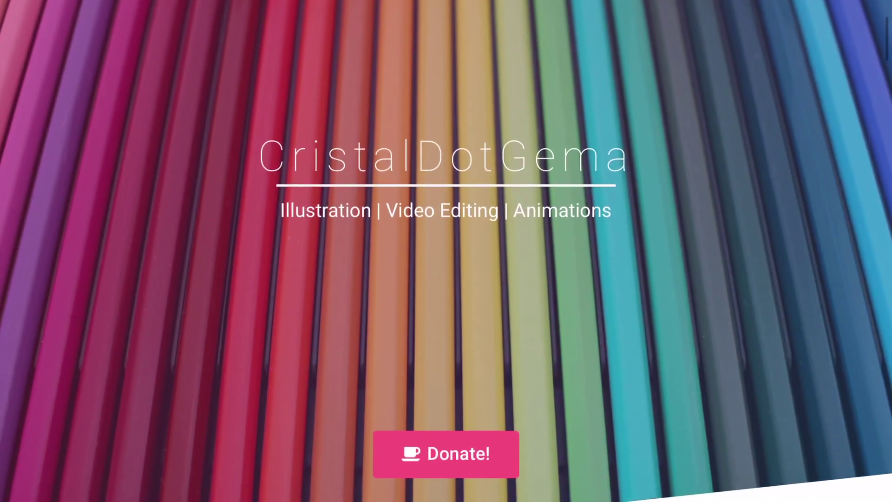
pyautogui.scroll(-3, 446, 251)
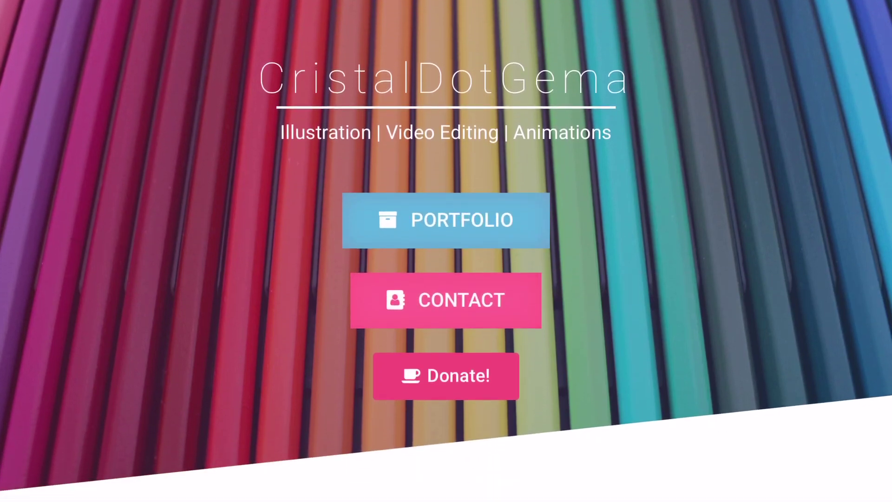
pyautogui.scroll(-3, 446, 251)
pyautogui.scroll(-2, 446, 251)
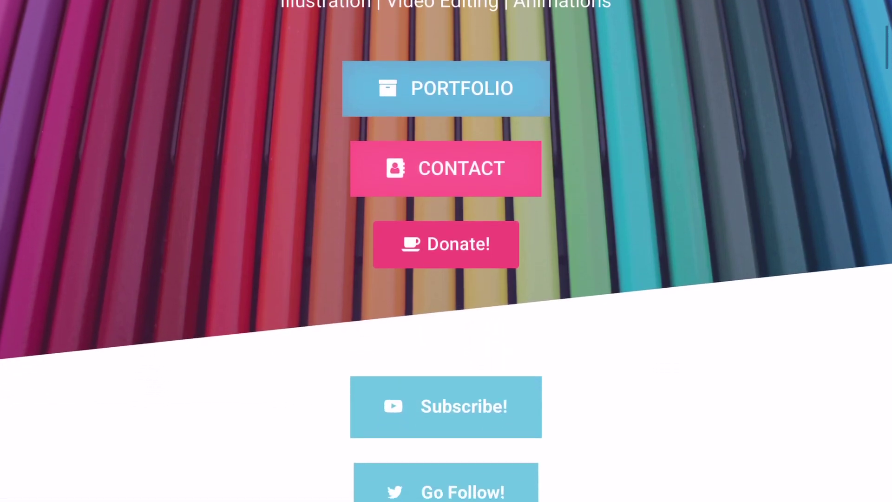
pyautogui.scroll(-5, 446, 251)
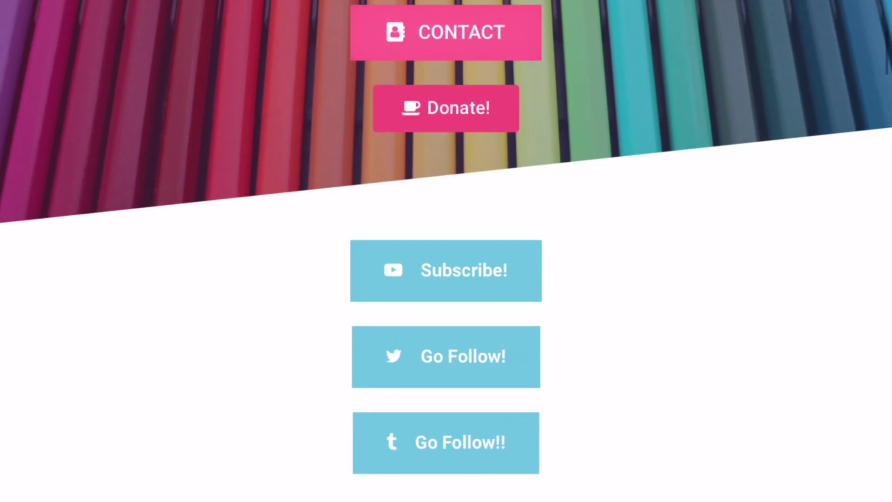
pyautogui.scroll(-10, 446, 251)
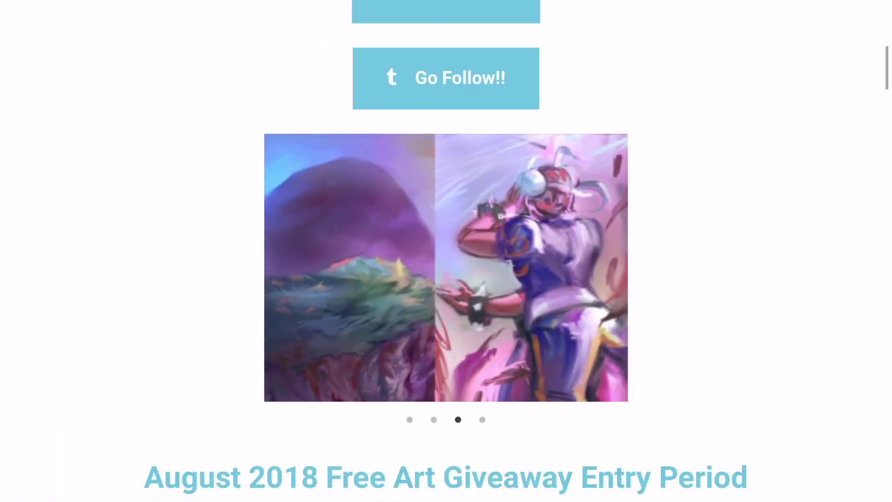
pyautogui.scroll(-1, 446, 251)
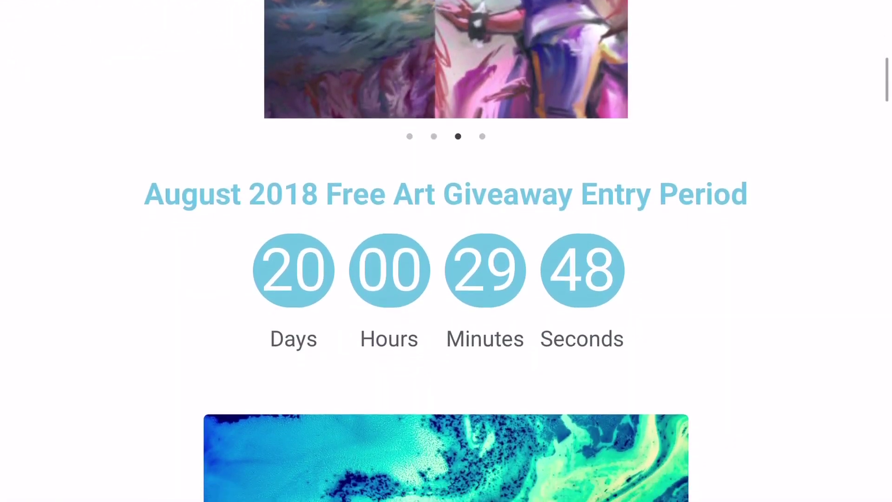
pyautogui.scroll(5, 446, 251)
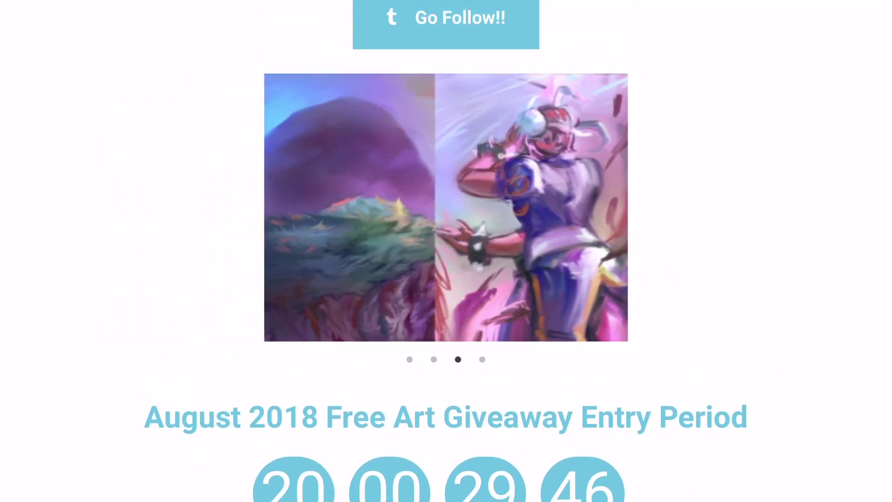
pyautogui.scroll(-5, 446, 251)
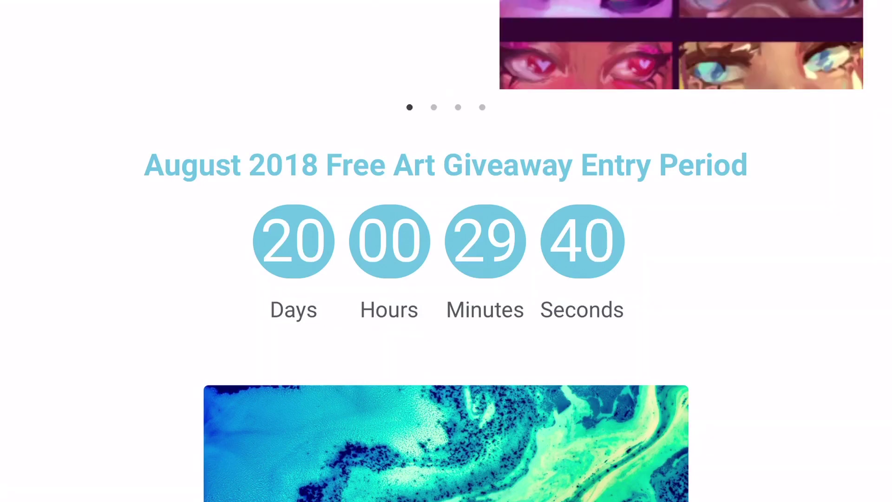
pyautogui.scroll(-2, 446, 251)
pyautogui.scroll(-3, 446, 251)
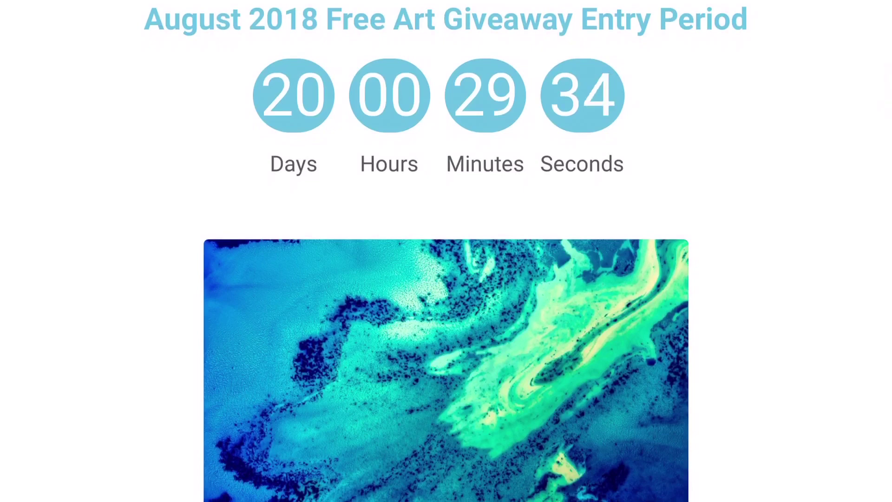
pyautogui.scroll(-9, 446, 251)
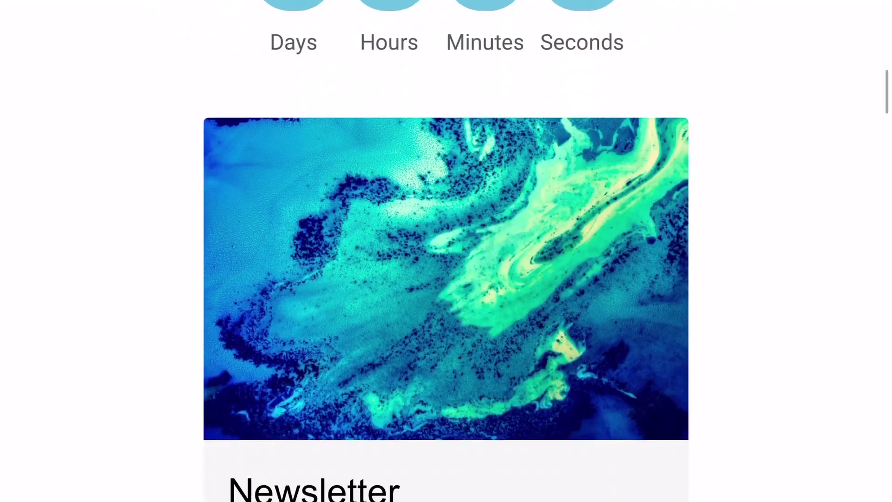
# - Enter an e-mail address and a name in the newsletter form, then dismiss the keyboard
pyautogui.click(325, 303)
pyautogui.write('you')
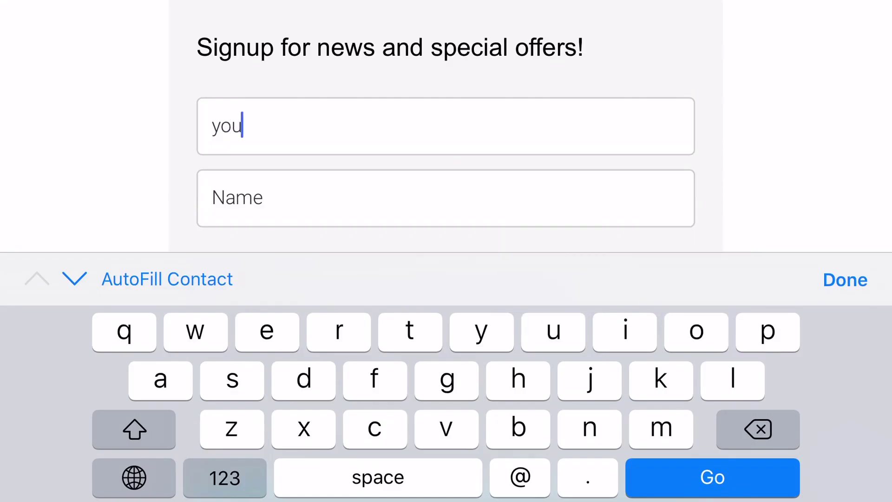
pyautogui.write('rema')
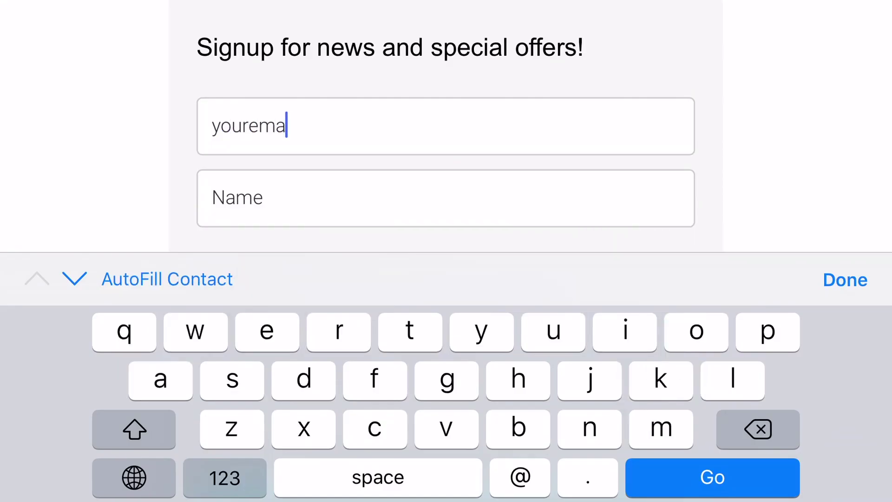
pyautogui.write('iil@')
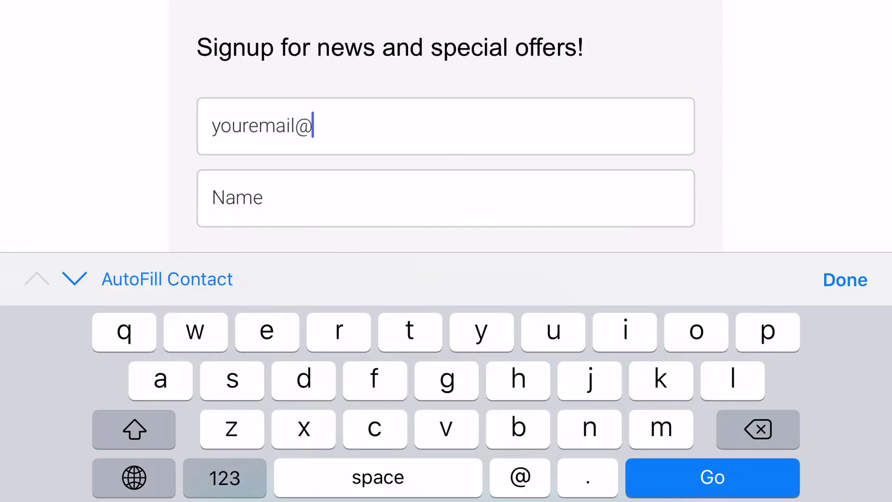
pyautogui.write('emailp')
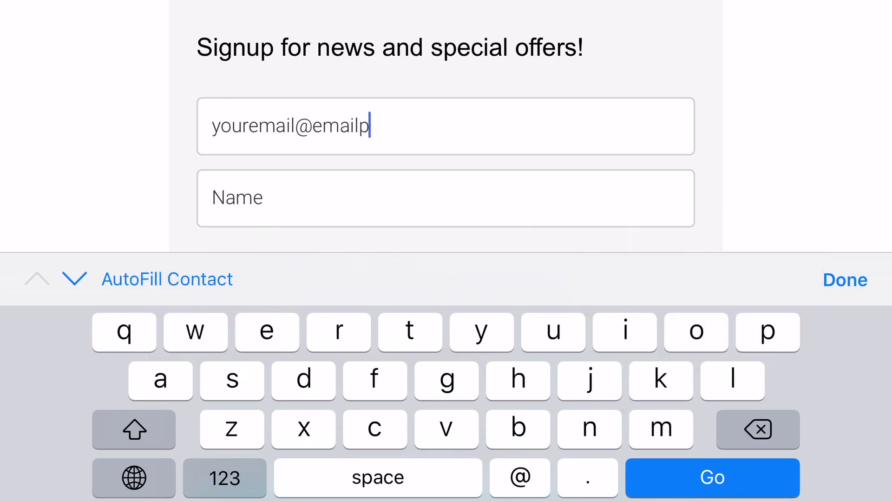
pyautogui.write('rovider.com')
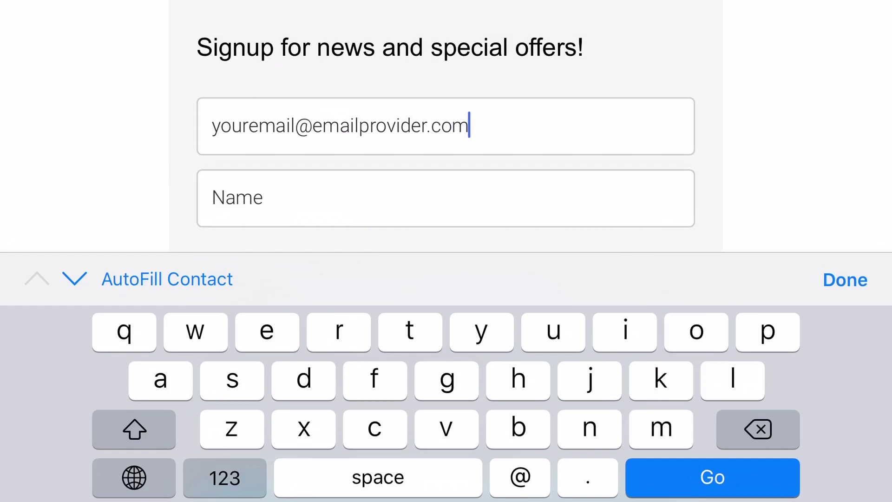
pyautogui.click(445, 198)
pyautogui.write('yourn')
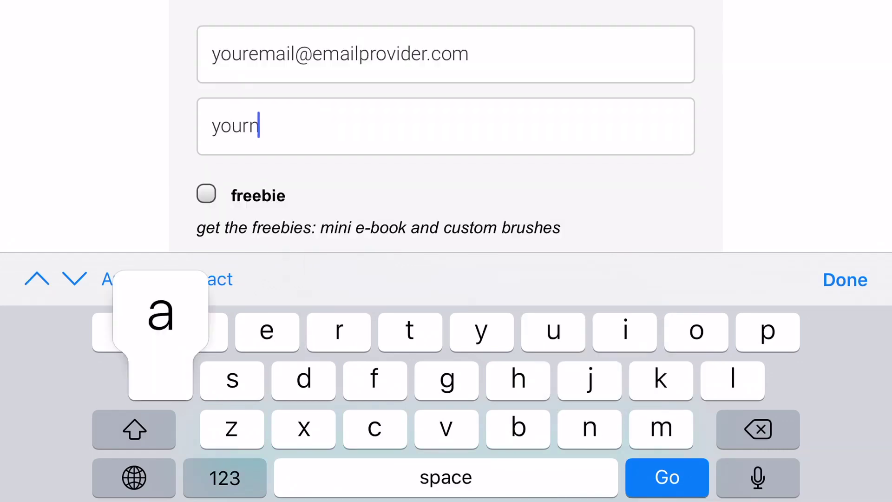
pyautogui.write('ame')
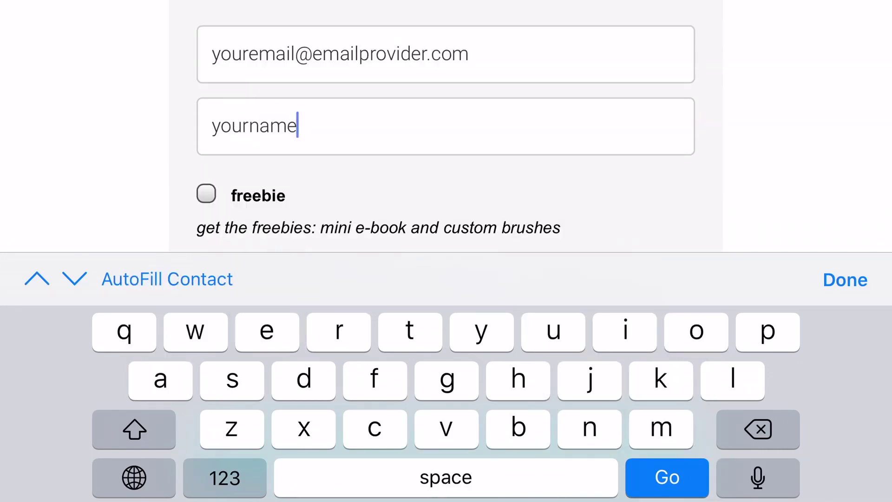
pyautogui.click(846, 280)
pyautogui.scroll(1, 446, 251)
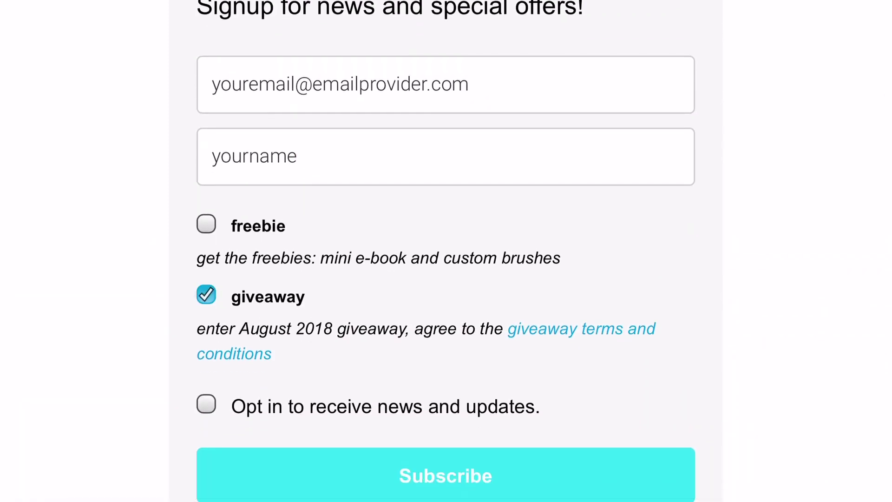
pyautogui.scroll(-1, 445, 250)
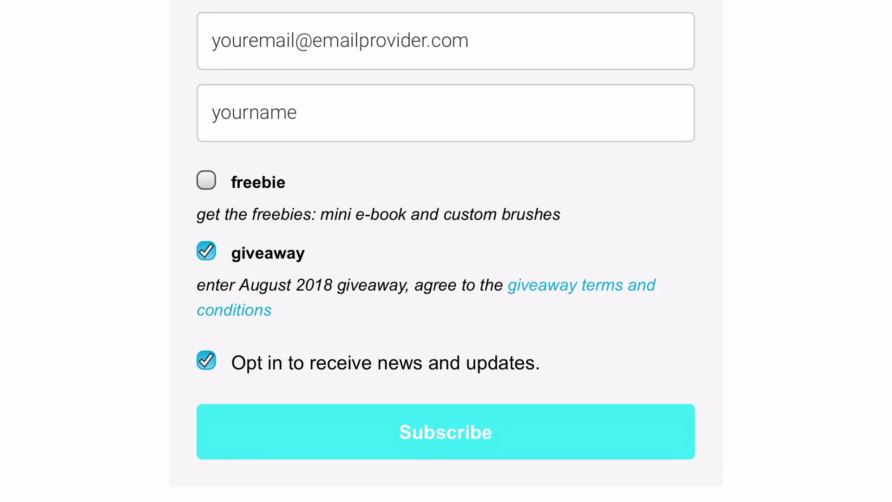
pyautogui.scroll(20, 446, 251)
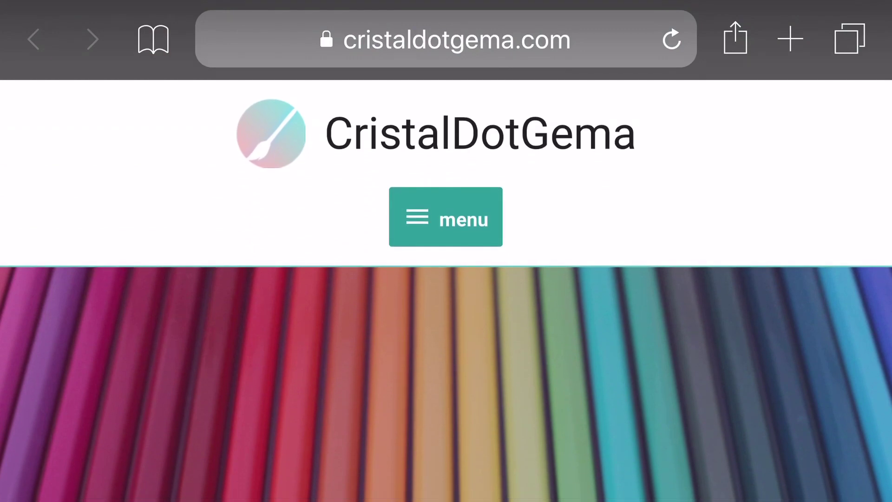
# - Open Services from the site menu and scroll through commission prices down to Complex at $120
pyautogui.click(446, 217)
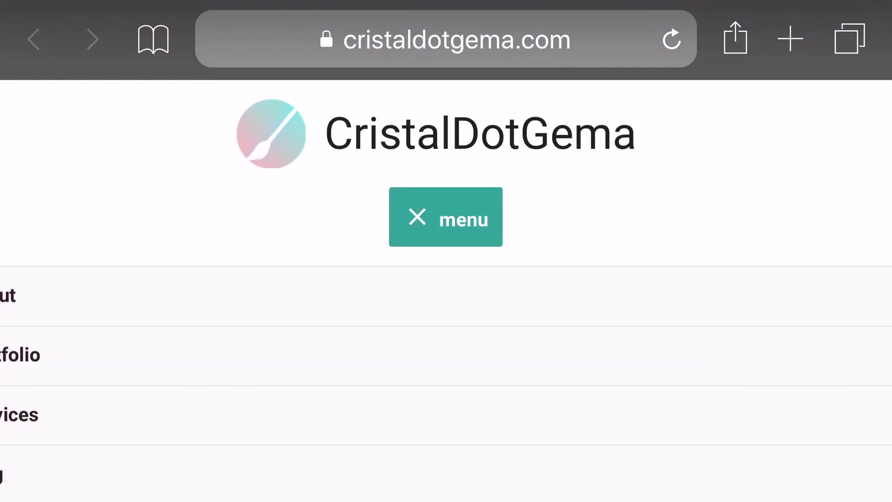
pyautogui.scroll(-3, 446, 251)
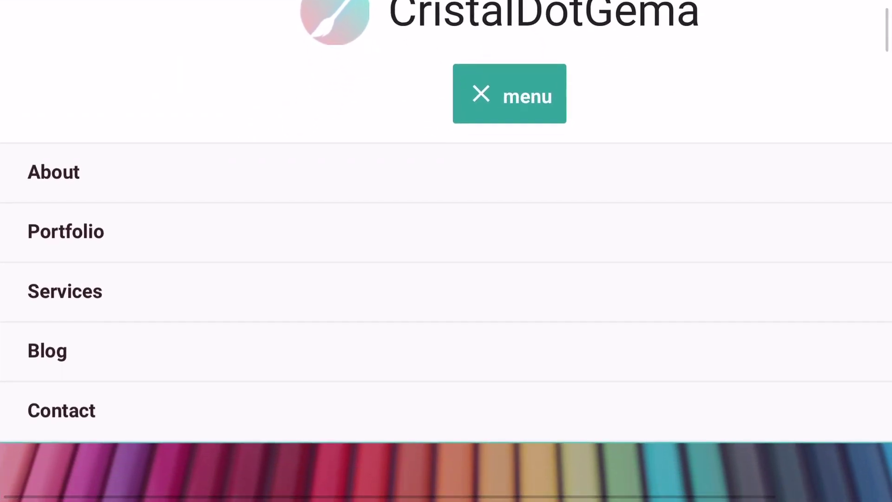
pyautogui.click(53, 172)
pyautogui.scroll(-2, 446, 251)
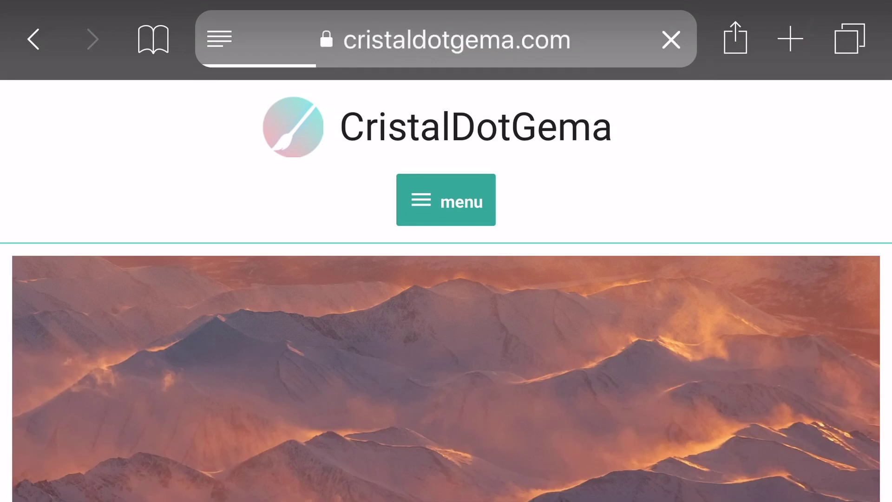
pyautogui.scroll(-10, 446, 251)
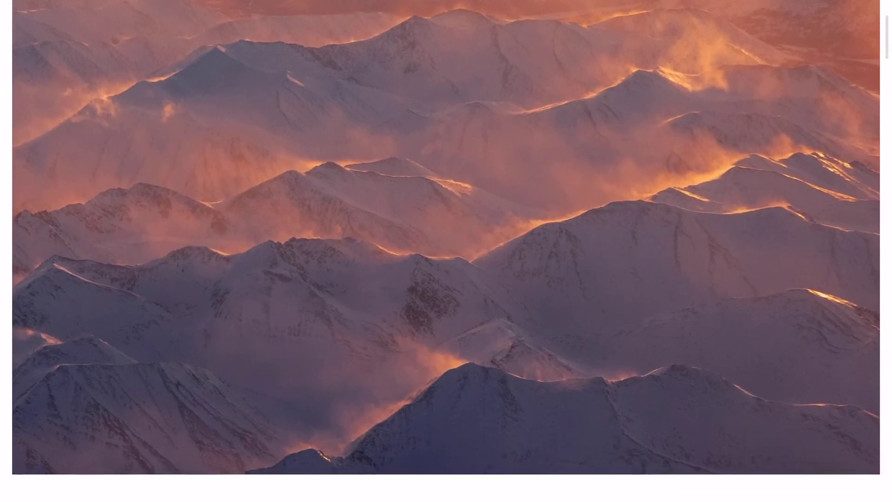
pyautogui.scroll(-4, 446, 251)
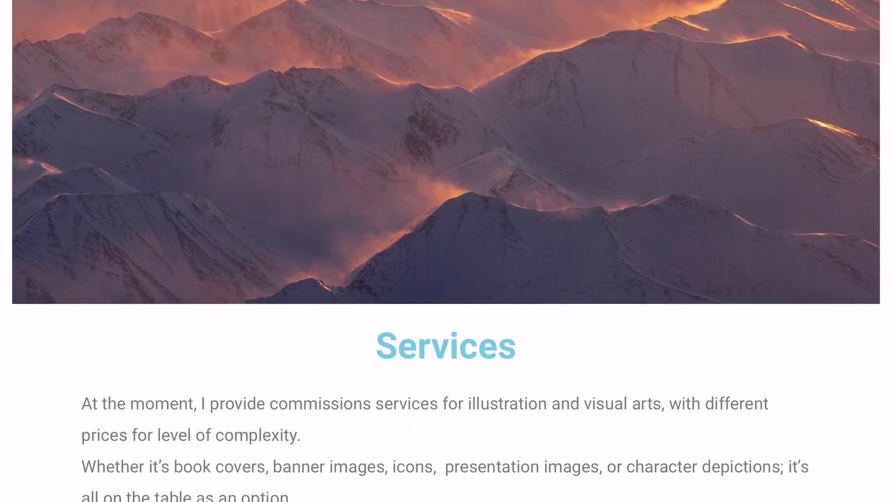
pyautogui.scroll(-7, 446, 251)
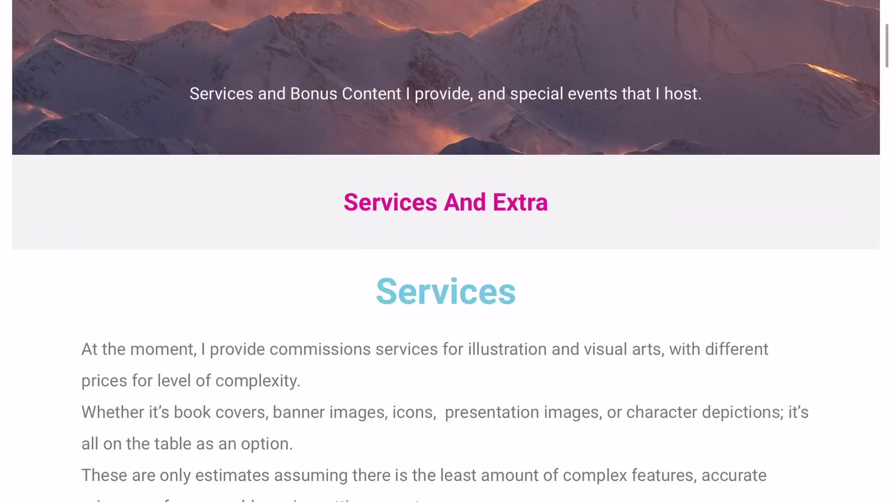
pyautogui.scroll(-15, 446, 251)
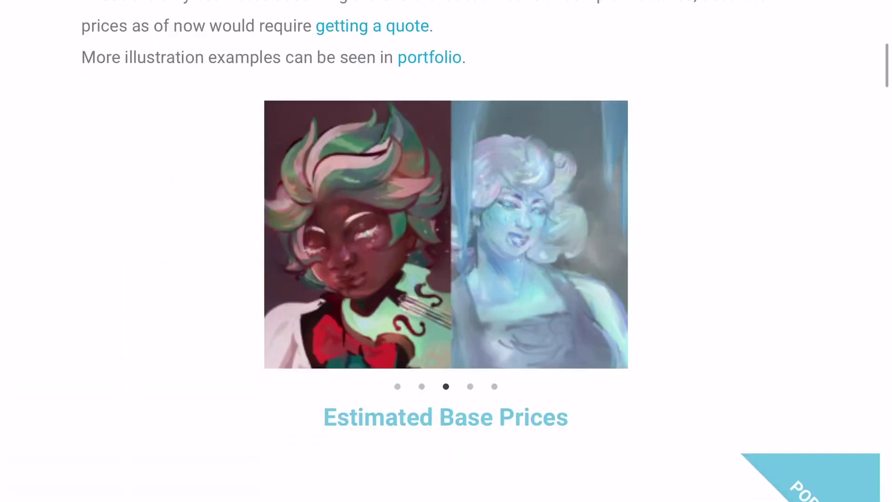
pyautogui.scroll(-15, 446, 251)
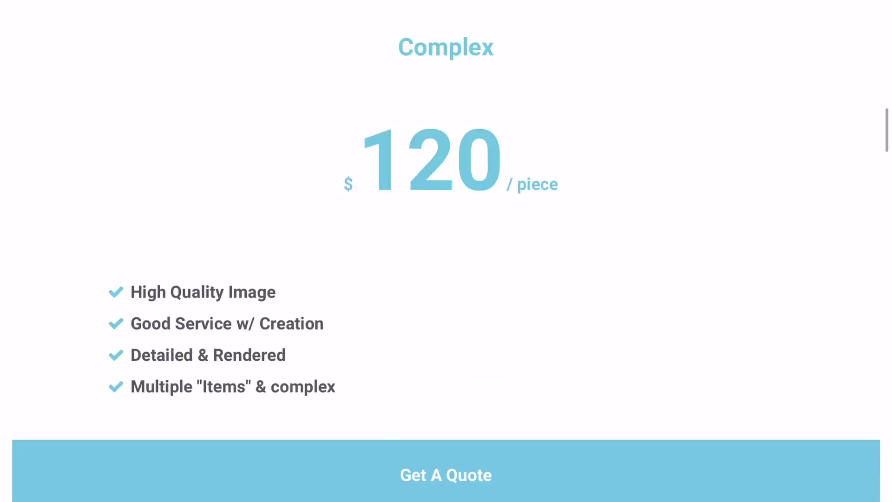
pyautogui.scroll(-15, 446, 251)
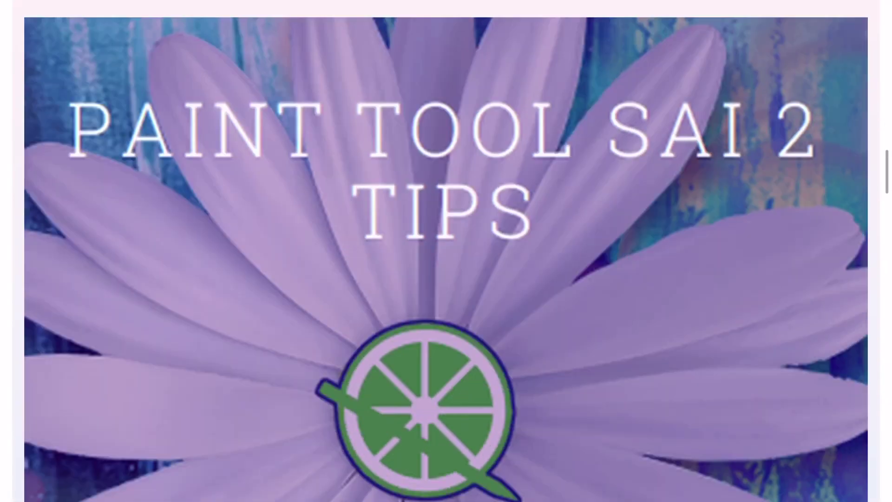
# - Scroll through the giveaway Terms And Conditions to the Contact and Illustration Details sections
pyautogui.scroll(-8, 446, 251)
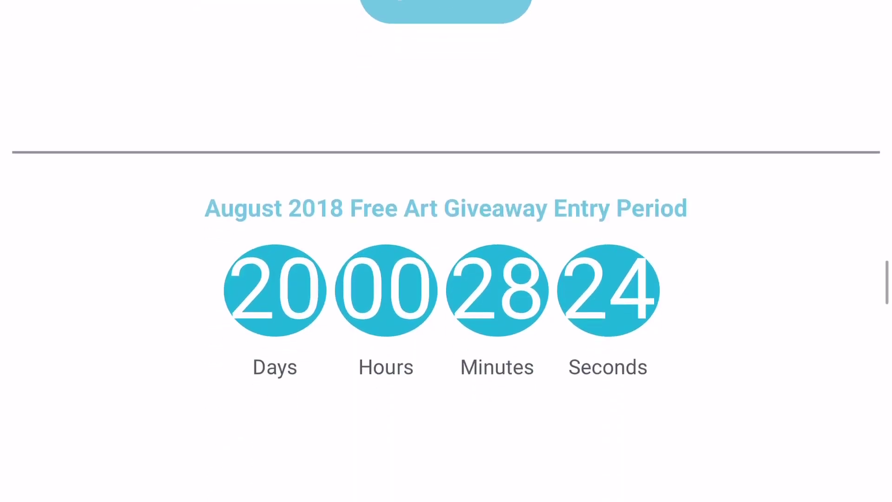
pyautogui.scroll(-4, 446, 251)
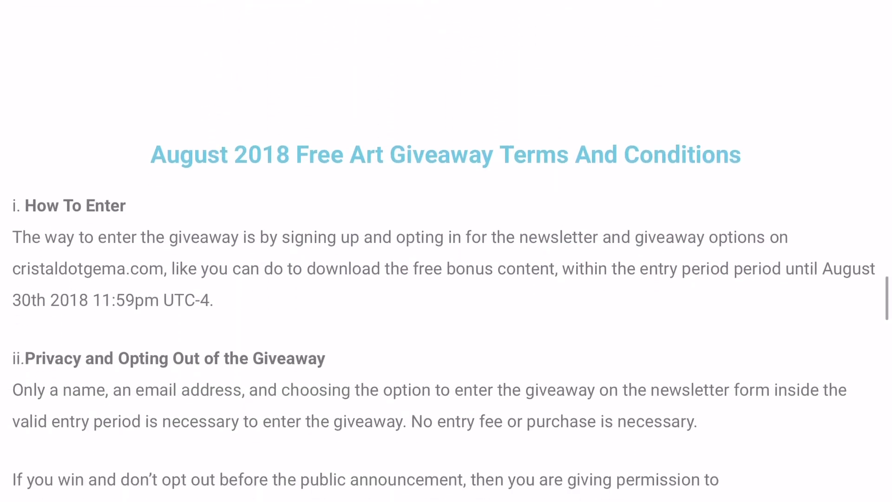
pyautogui.scroll(-1, 446, 251)
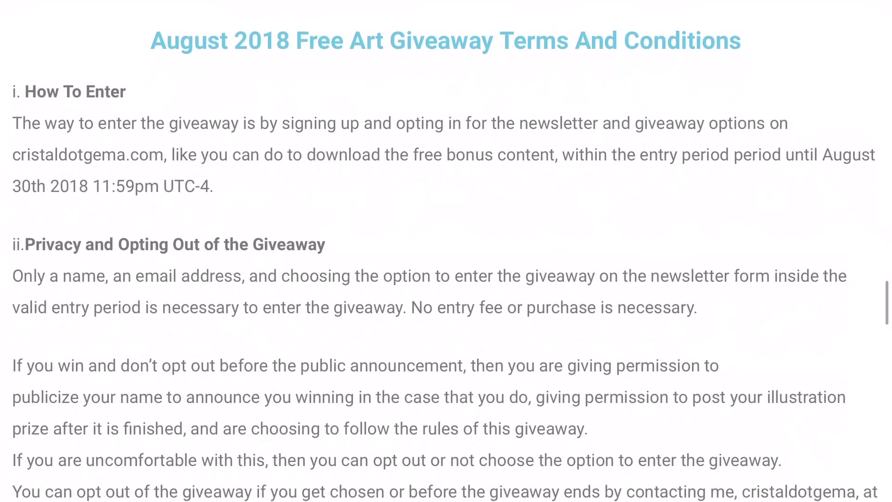
pyautogui.scroll(-10, 446, 251)
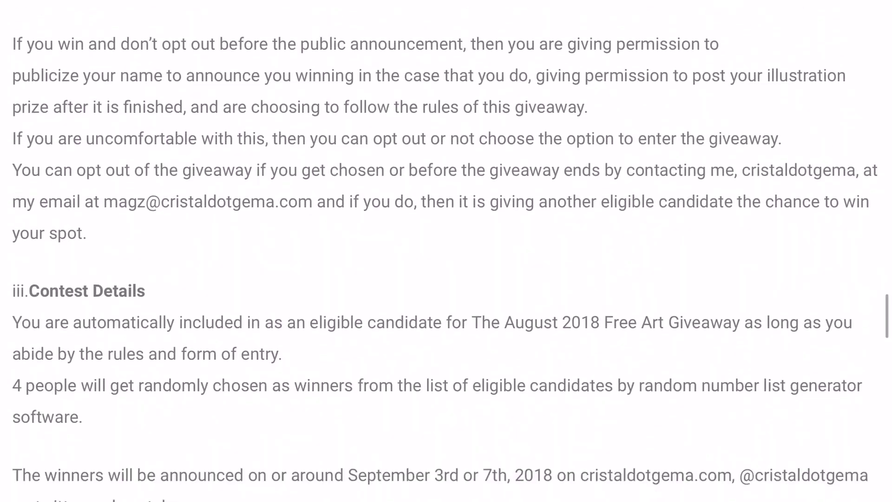
pyautogui.scroll(-12, 446, 250)
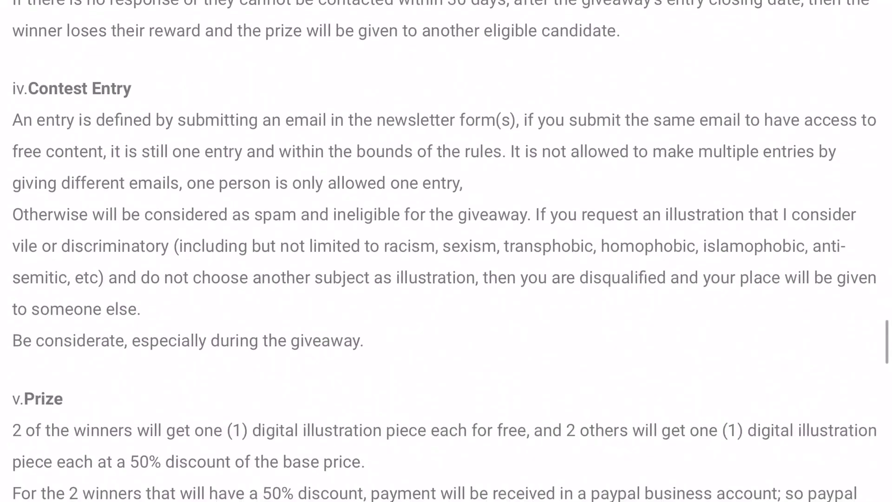
pyautogui.scroll(-13, 446, 251)
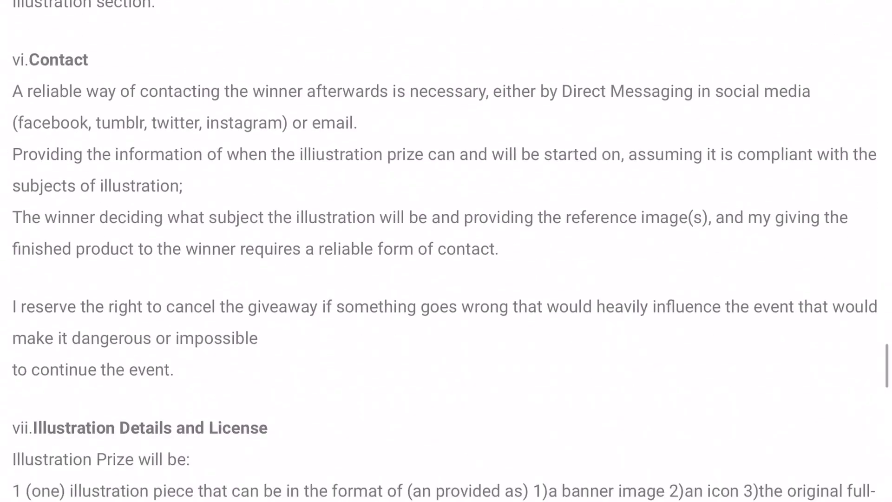